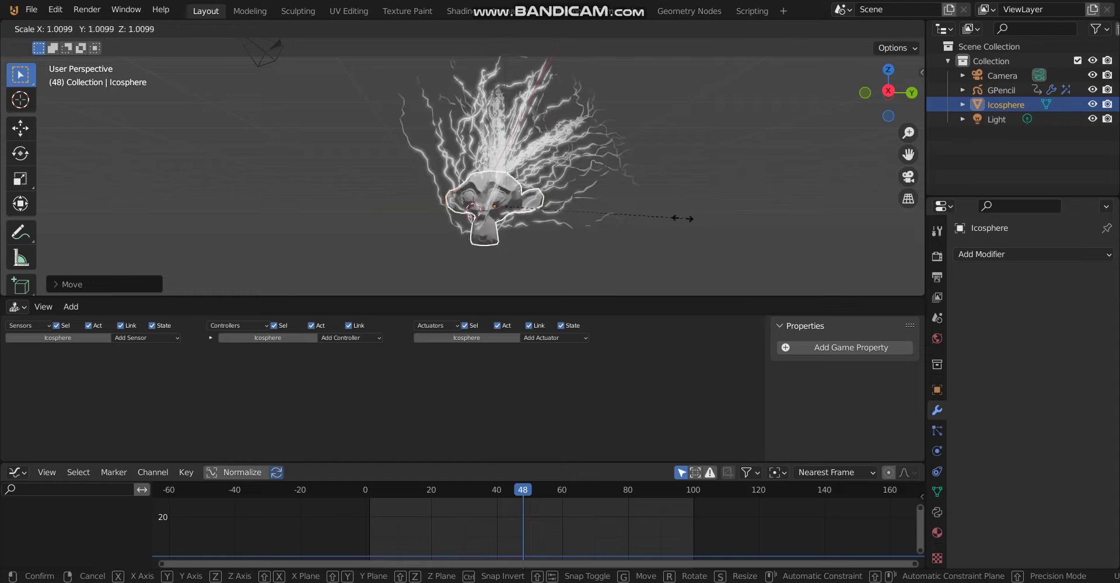
Adjust the monkey head's size and position at the base of the lightning strokes, and run the game to preview it.
left_click(623, 226)
key("g")
left_click(626, 227)
middle_click_drag(626, 227, 624, 237)
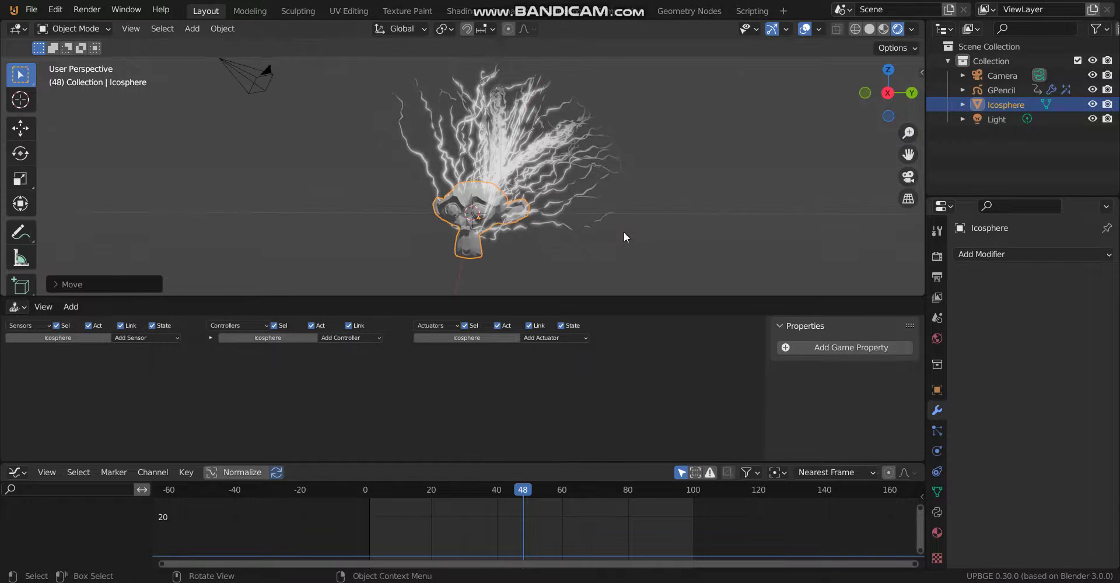
key("g")
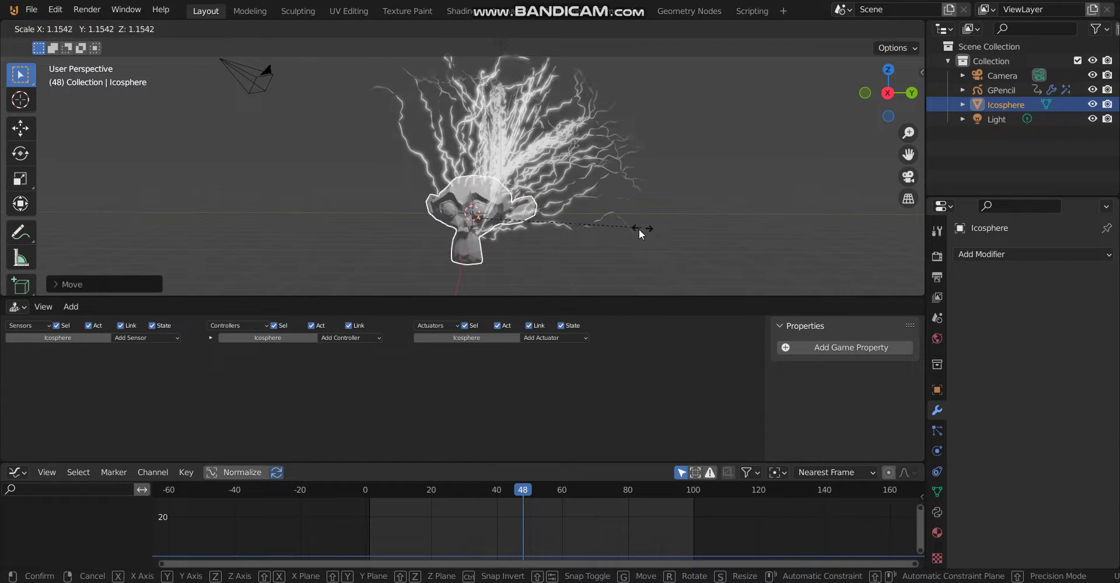
left_click(630, 219)
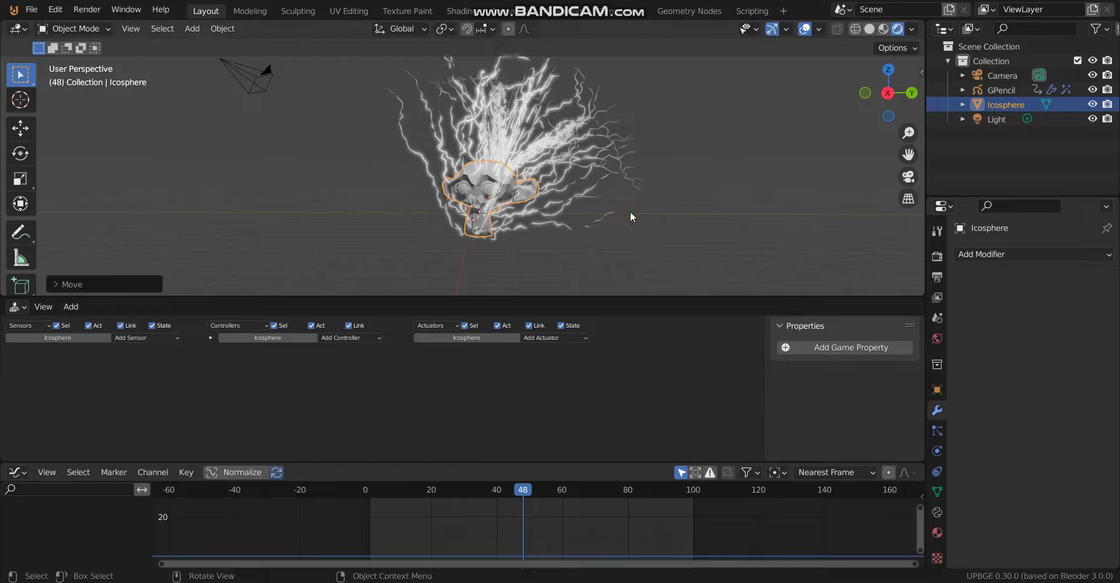
middle_click_drag(630, 217, 626, 230)
key("p")
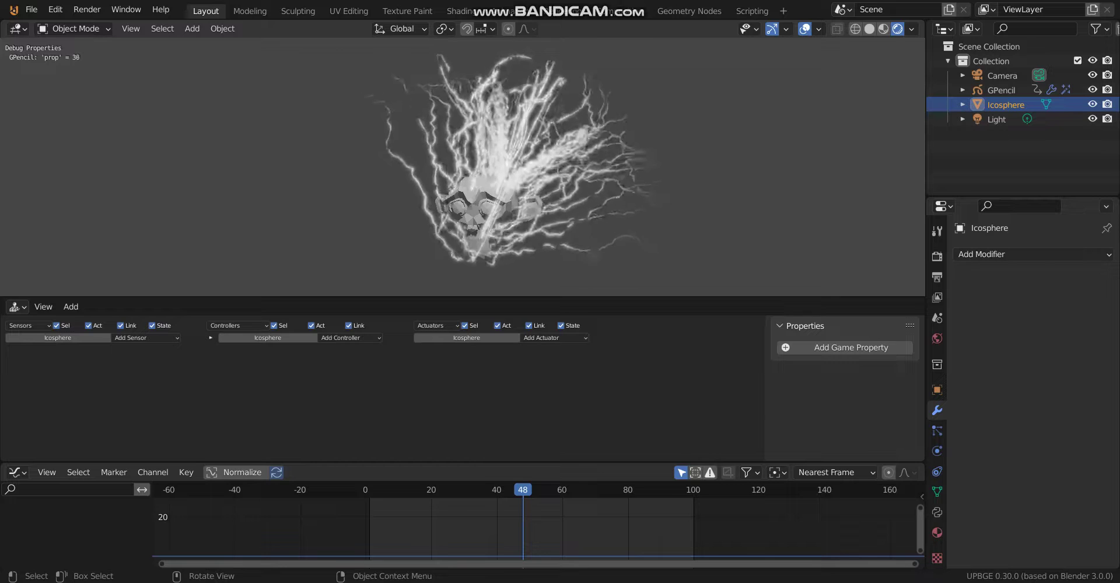
key("Escape")
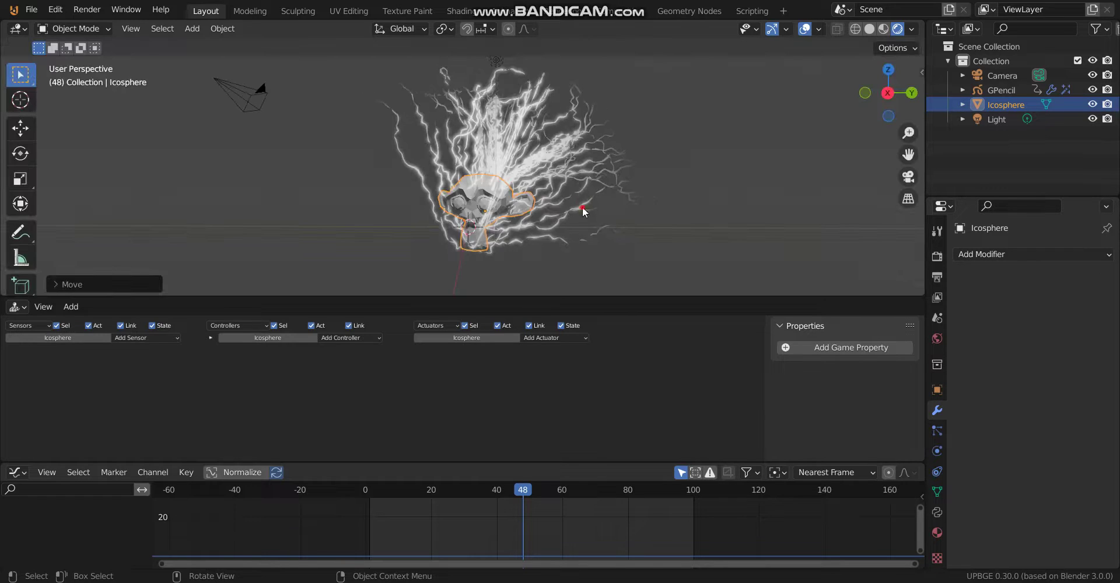
Parent the lightning grease pencil object to the monkey head mesh.
left_click(483, 208, "shift")
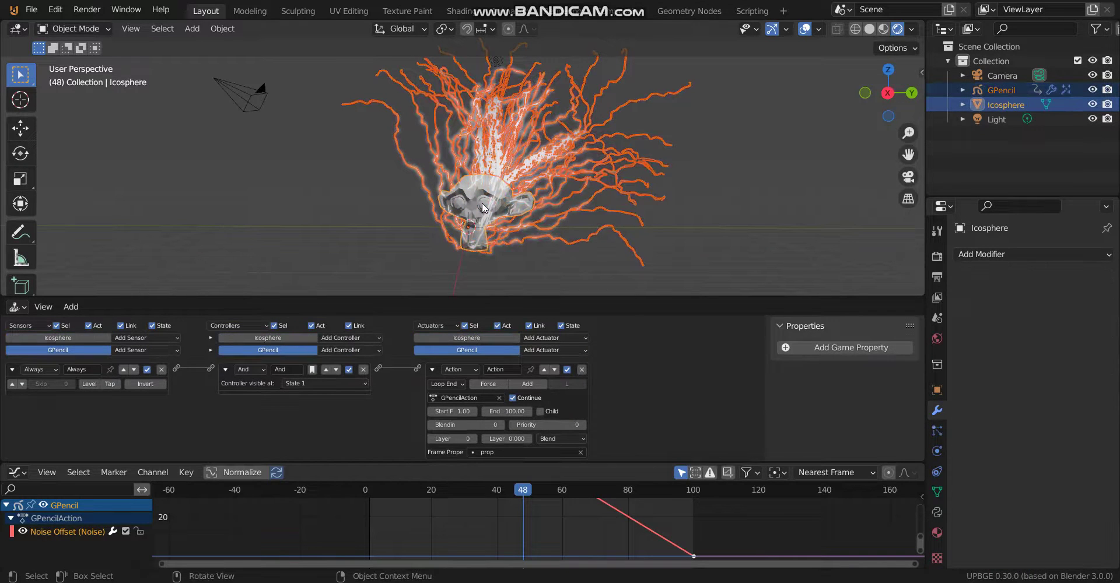
key("ctrl+p")
left_click(485, 218)
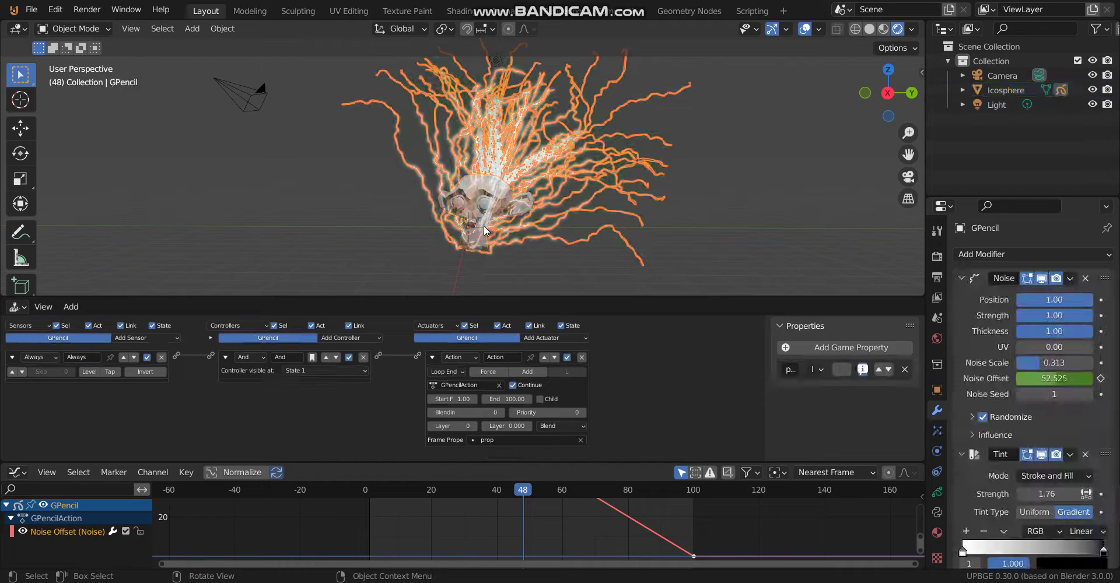
Add an Always sensor and a Motion actuator with 1.7° Z rotation to the monkey head, linked through an And controller.
left_click(481, 229)
left_click(146, 338)
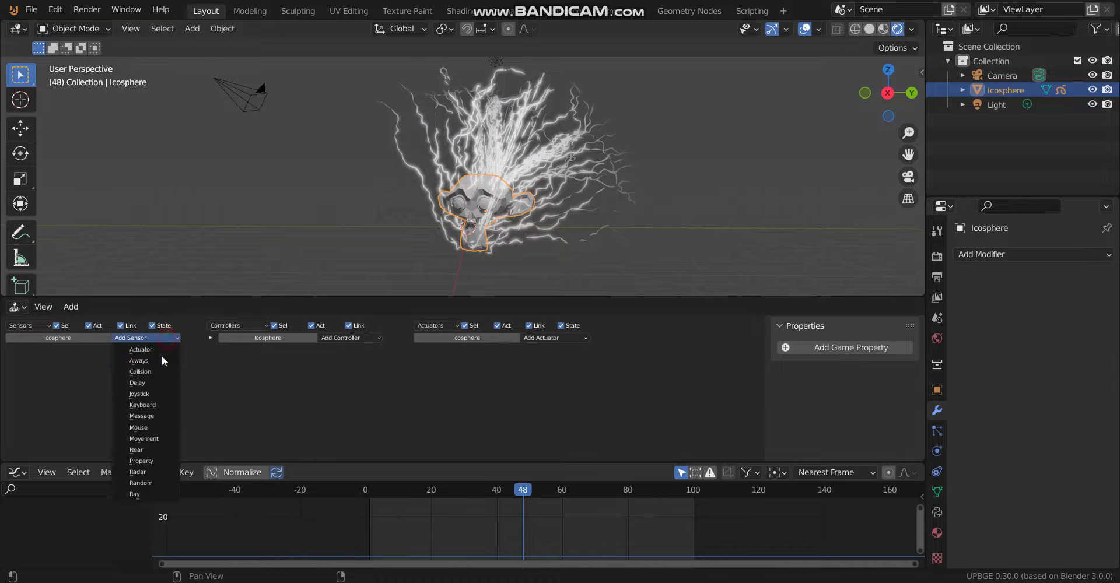
left_click(162, 357)
left_click(566, 338)
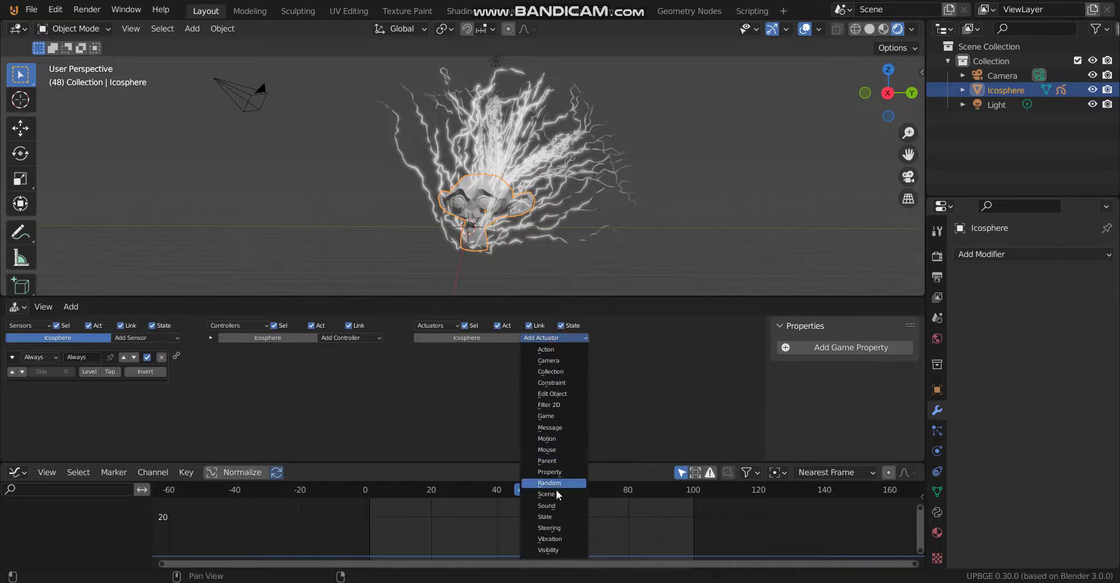
left_click(558, 439)
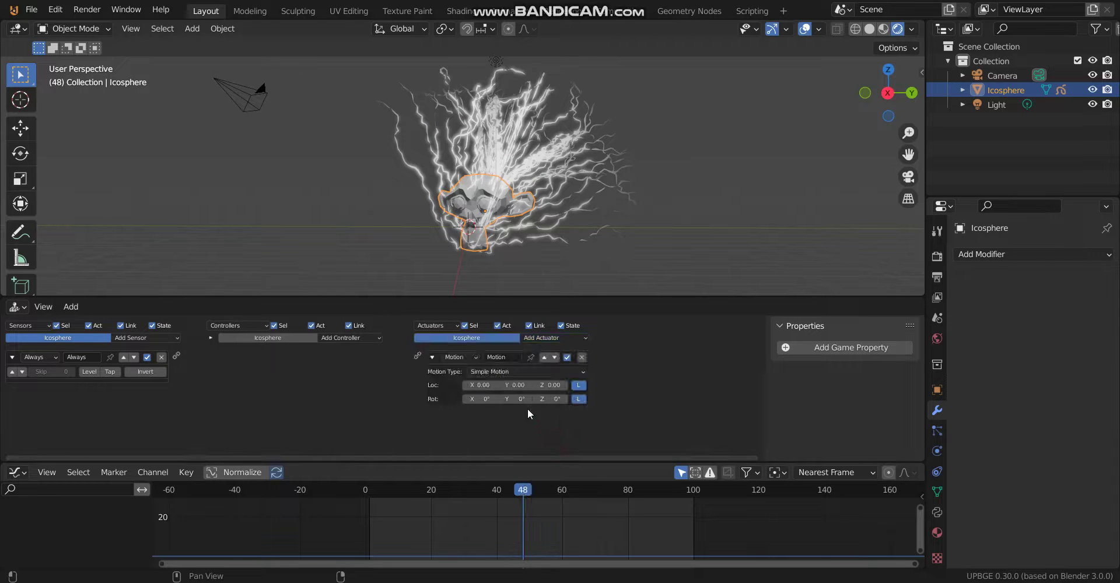
left_click_drag(554, 399, 558, 399)
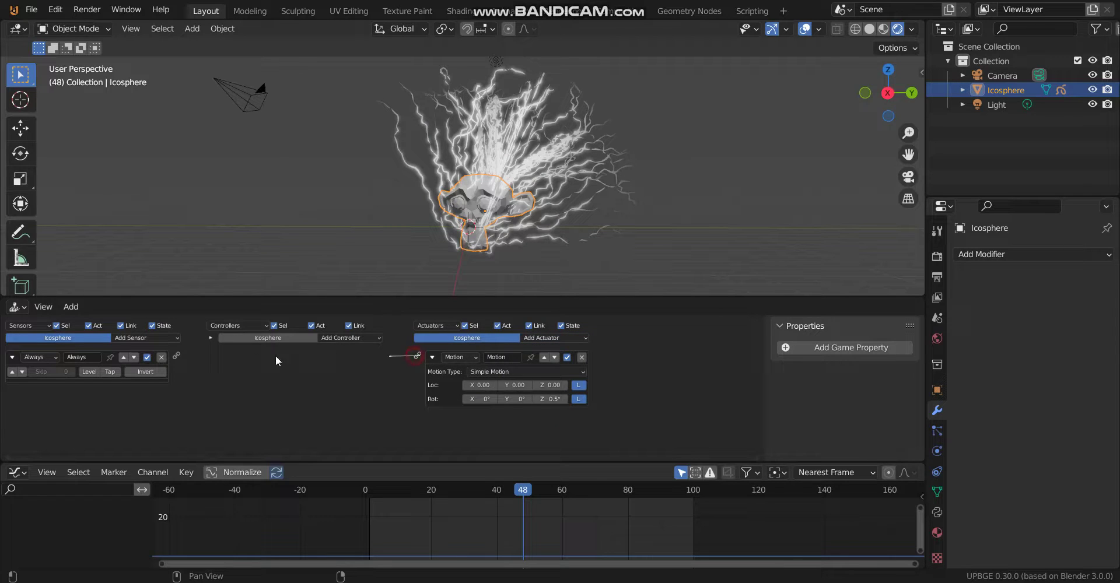
left_click_drag(276, 360, 176, 355)
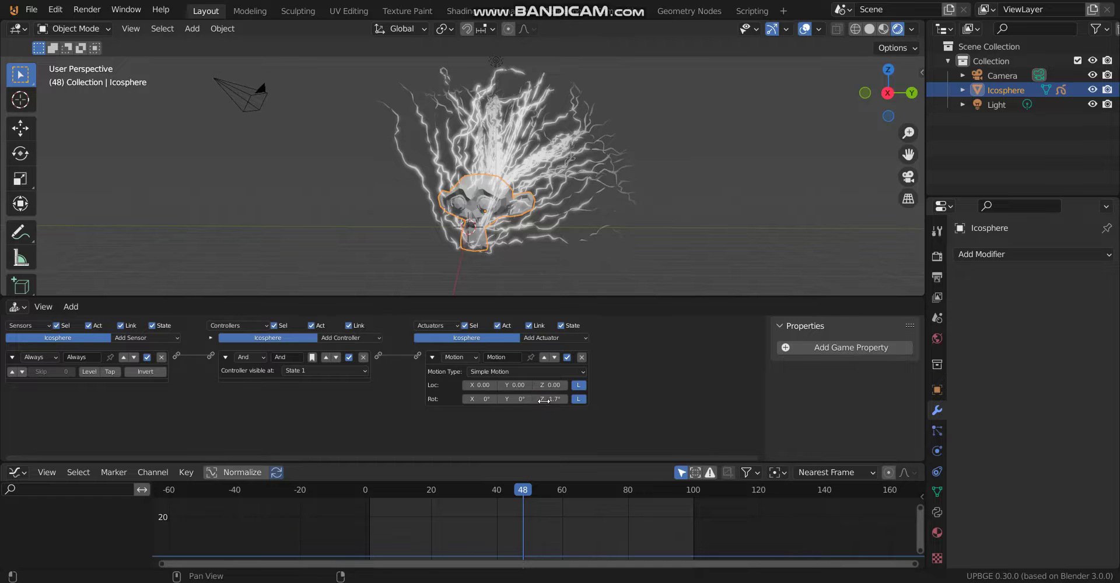
Set the Motion actuator's Z rotation to 0.5° and test the monkey head's spin in the running game.
key("p")
key("Escape")
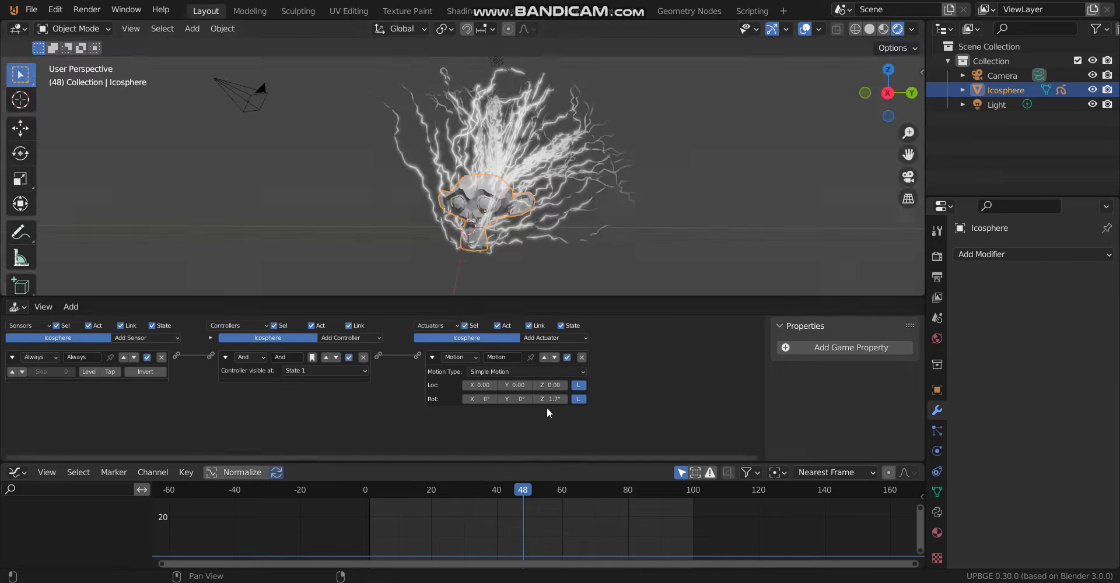
left_click_drag(552, 399, 547, 399)
key("p")
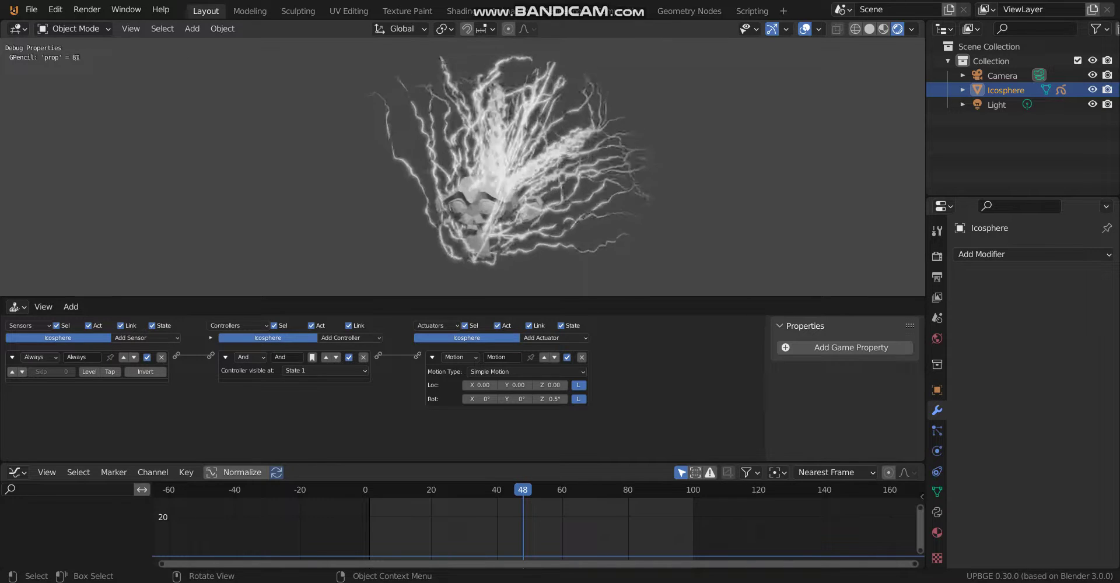
key("Escape")
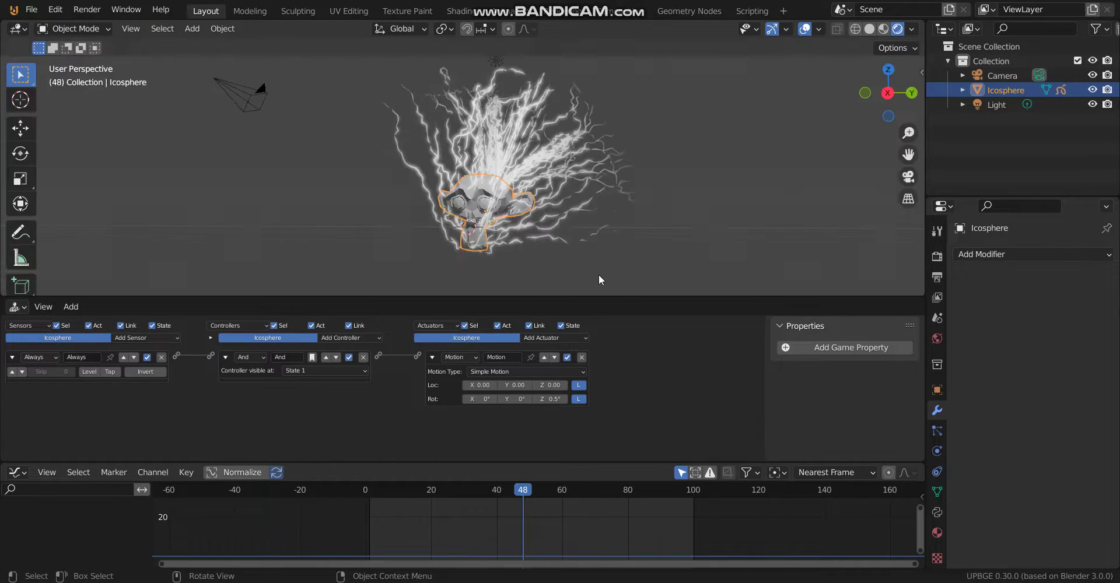
Start a new file without saving the current scene, and delete the default cube.
key("ctrl+n")
left_click(526, 209)
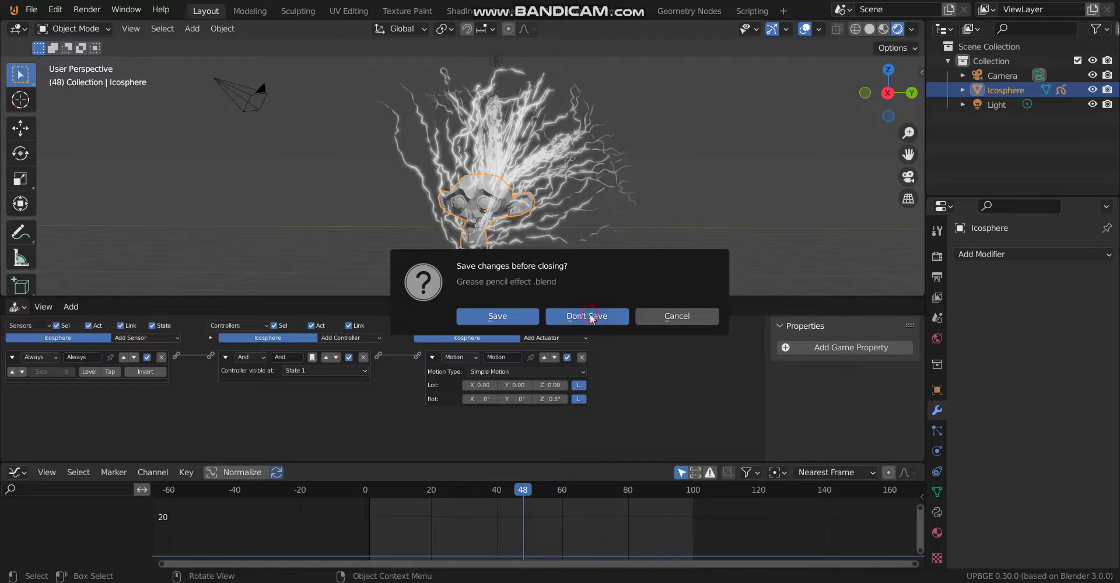
left_click(589, 315)
key("Delete")
Add a Blank grease pencil object at the origin and switch it to Draw Mode.
middle_click_drag(492, 272, 446, 276)
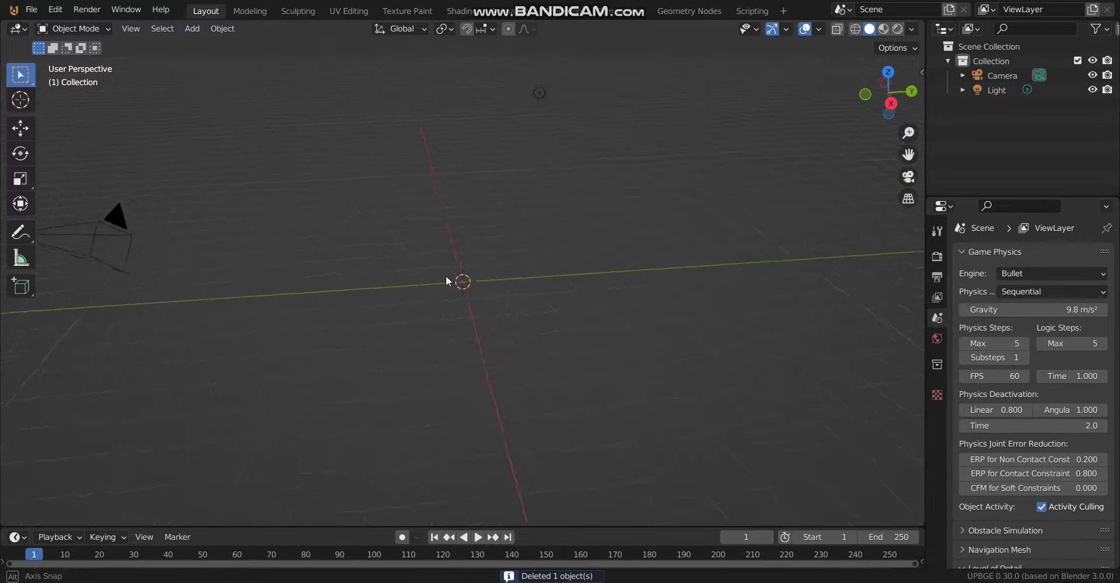
key("shift+a")
mouse_move(450, 361)
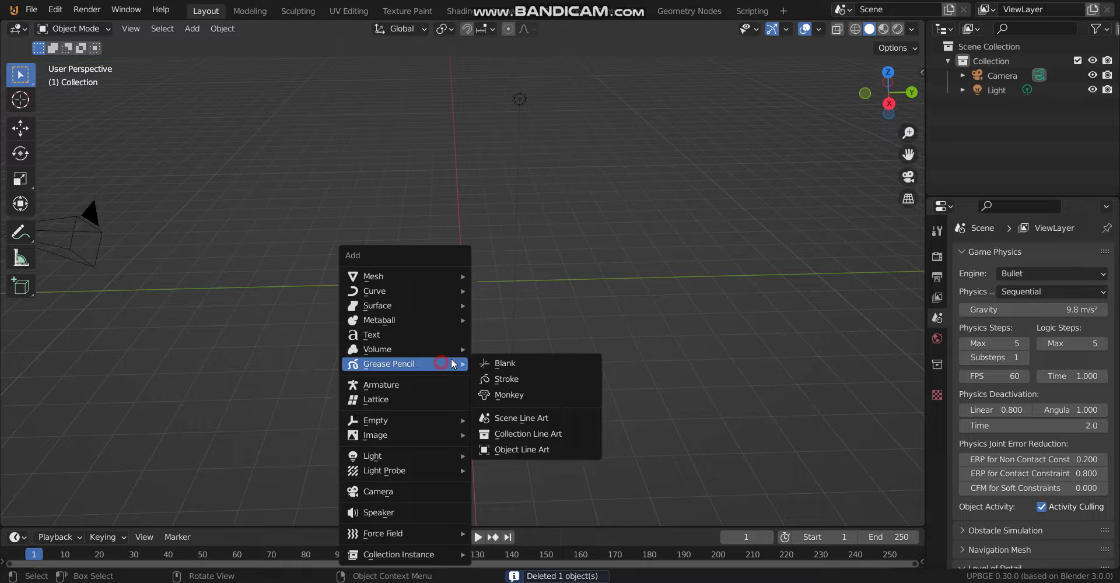
left_click(499, 363)
left_click(75, 29)
left_click(82, 93)
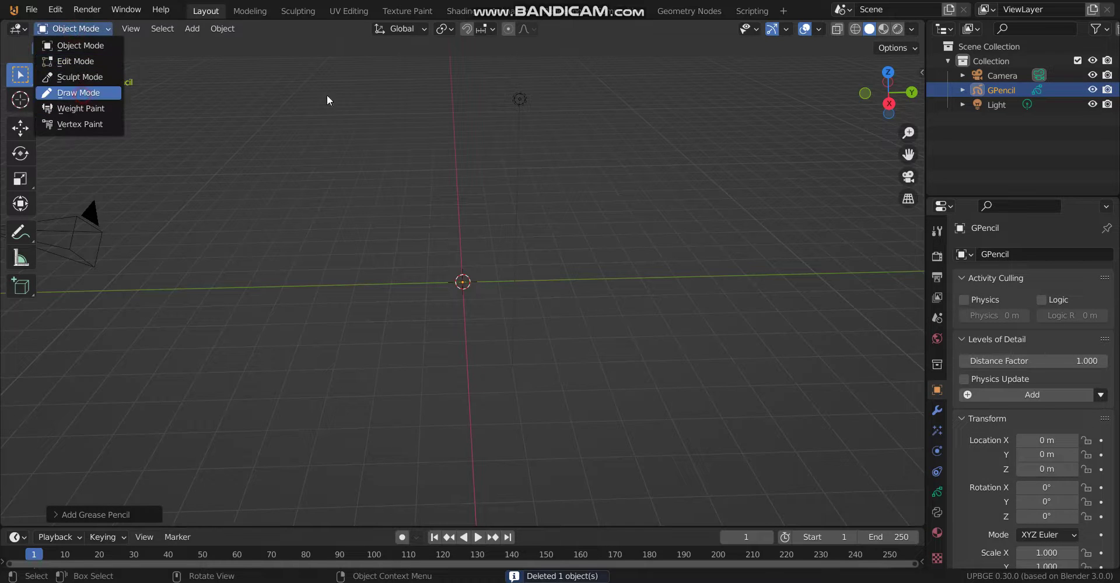
Set the Black material's stroke base color to white and the pencil brush radius to 31 px.
left_click(937, 535)
left_click(1075, 489)
left_click_drag(1082, 386, 1082, 281)
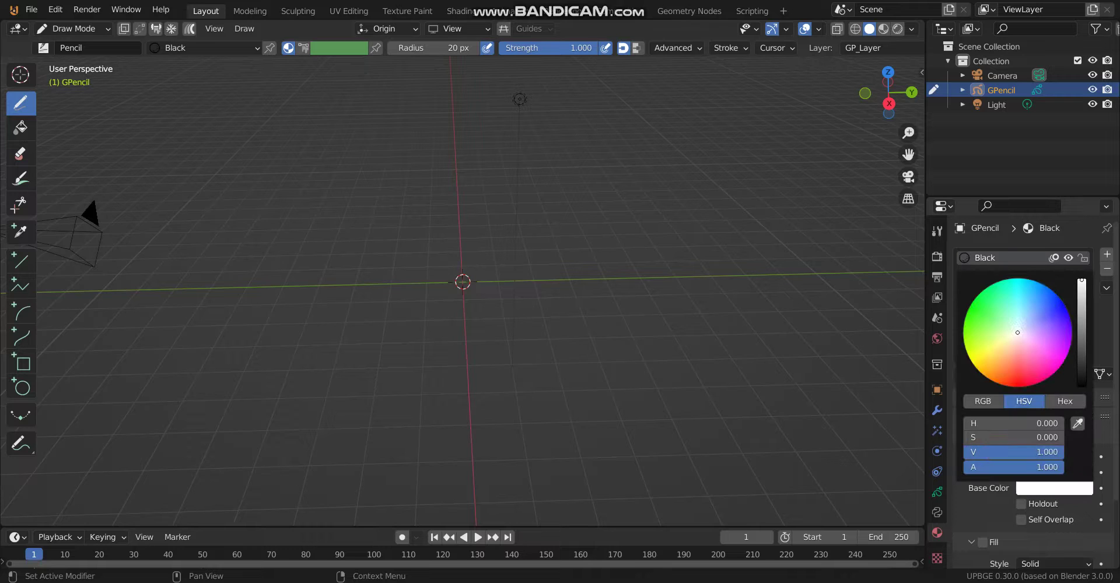
left_click_drag(439, 49, 455, 49)
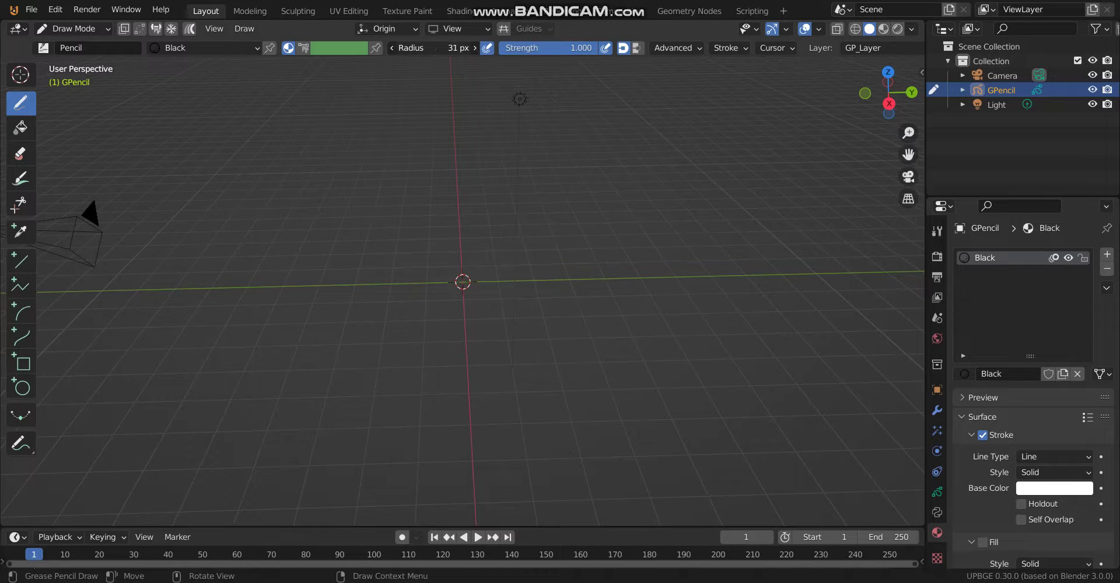
Draw a slightly wavy diagonal stroke rising from the origin and add a Noise modifier to it.
middle_click_drag(476, 190, 458, 327)
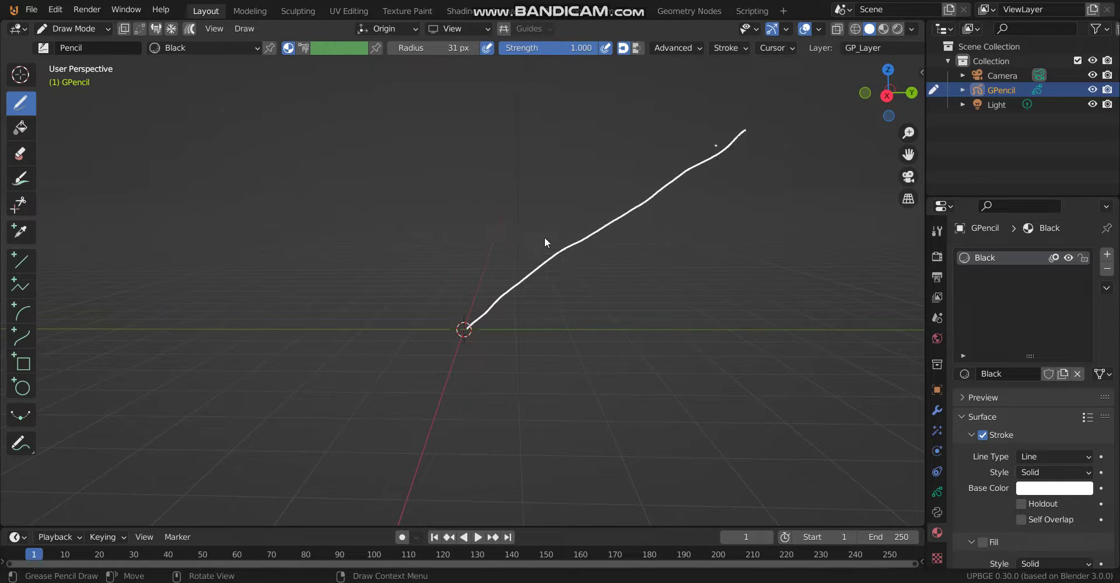
left_click(937, 411)
left_click(1006, 255)
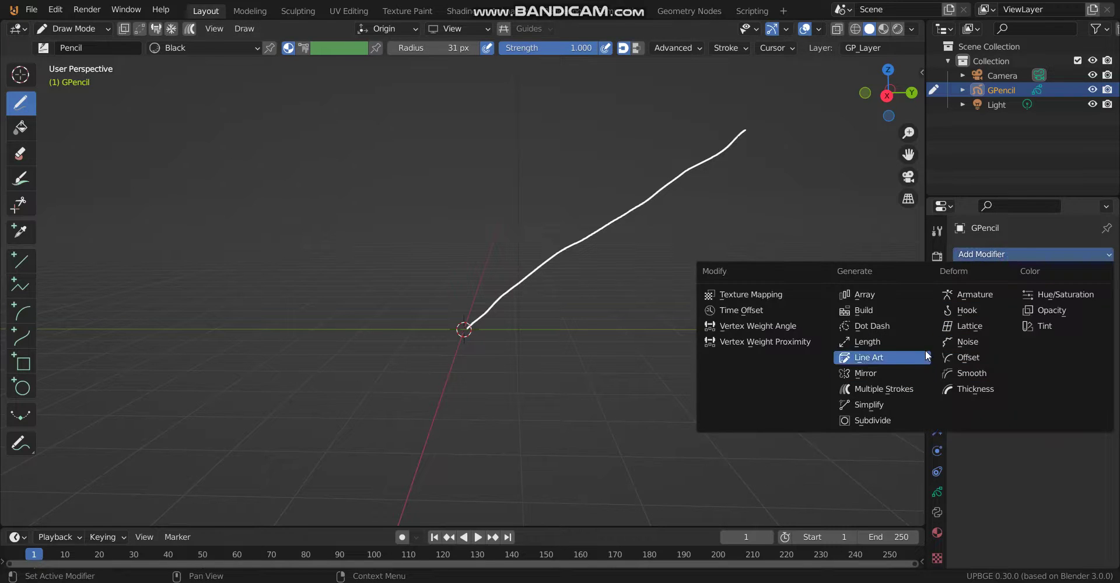
left_click(963, 341)
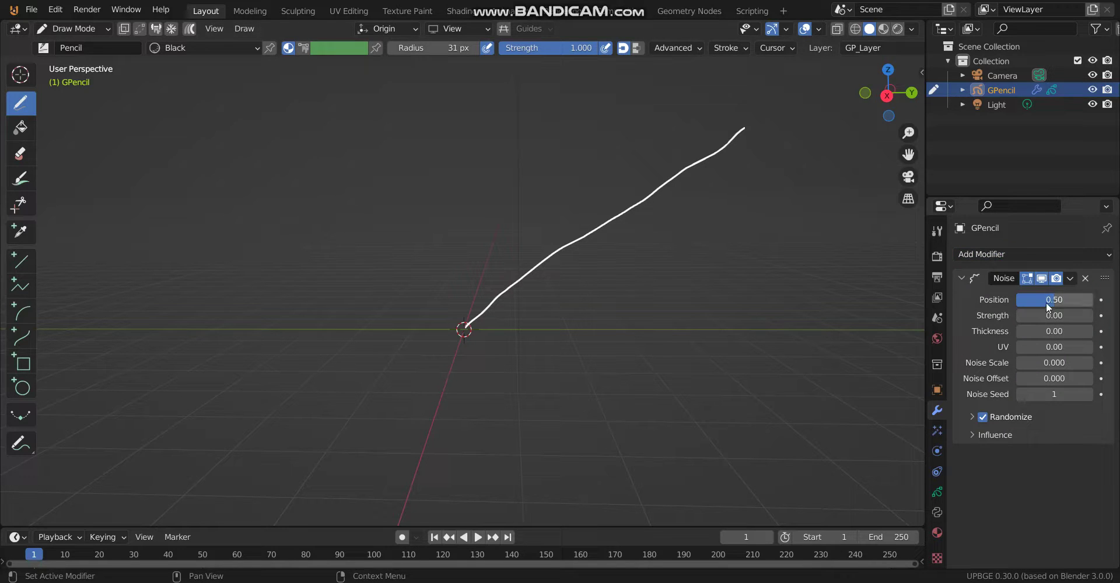
Set the Noise modifier to Position 1.00, Strength 0.66, Thickness 0.82 and Noise Scale 0.604, with the viewport in rendered shading.
mouse_move(1047, 300)
left_mouse_down()
mouse_move(1085, 299)
mouse_move(1065, 332)
mouse_move(1076, 334)
left_mouse_up()
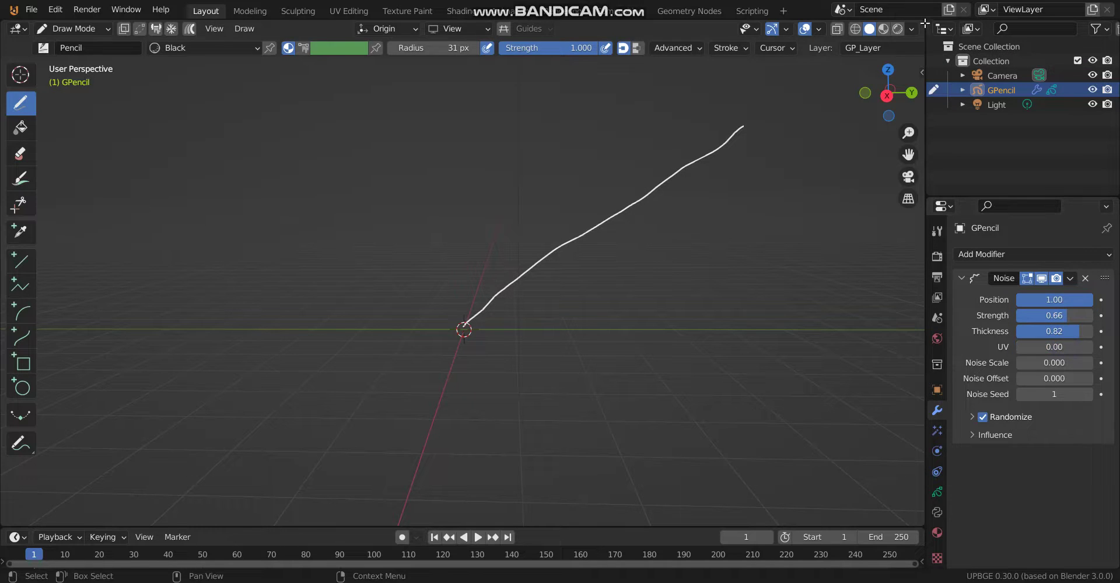
left_click(901, 33)
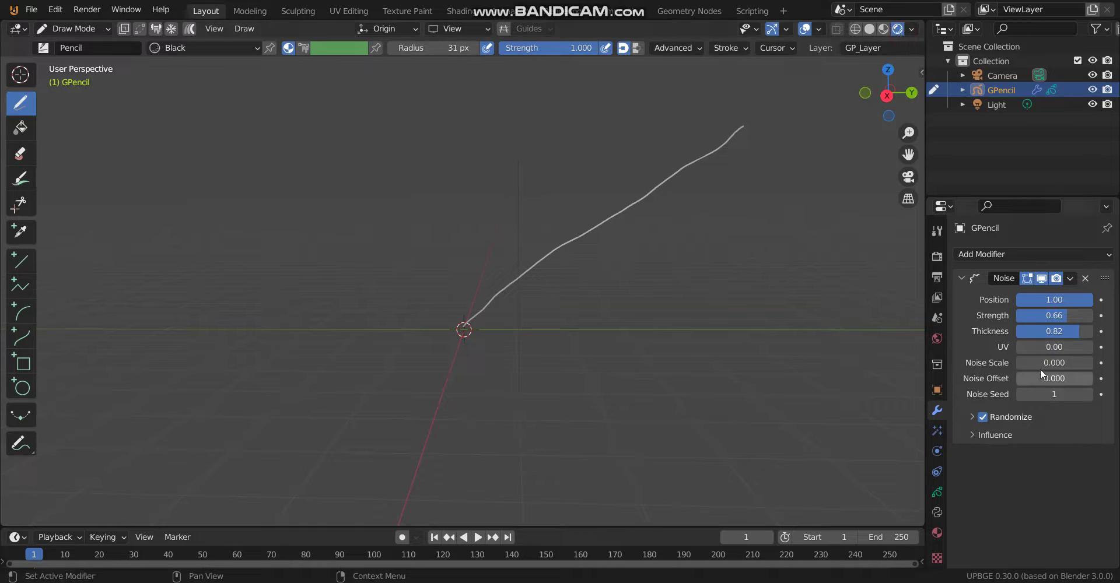
mouse_move(1041, 365)
left_mouse_down()
mouse_move(1074, 379)
mouse_move(1023, 356)
left_mouse_up()
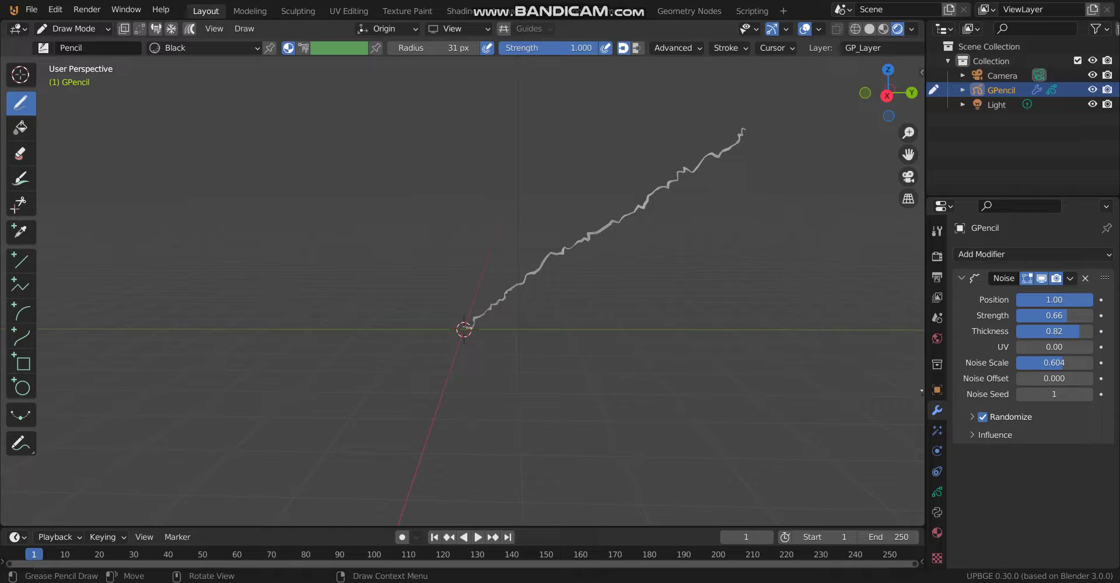
left_click_drag(1093, 332, 1079, 331)
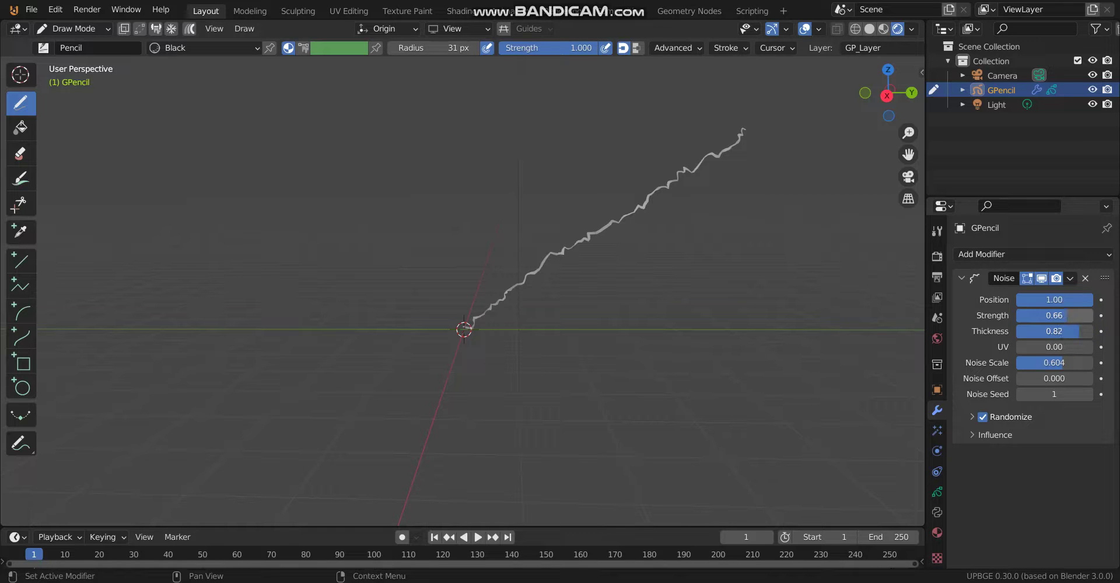
Add a Glow effect to the grease pencil stroke with Size X 21 and Y 23.8.
left_click(937, 431)
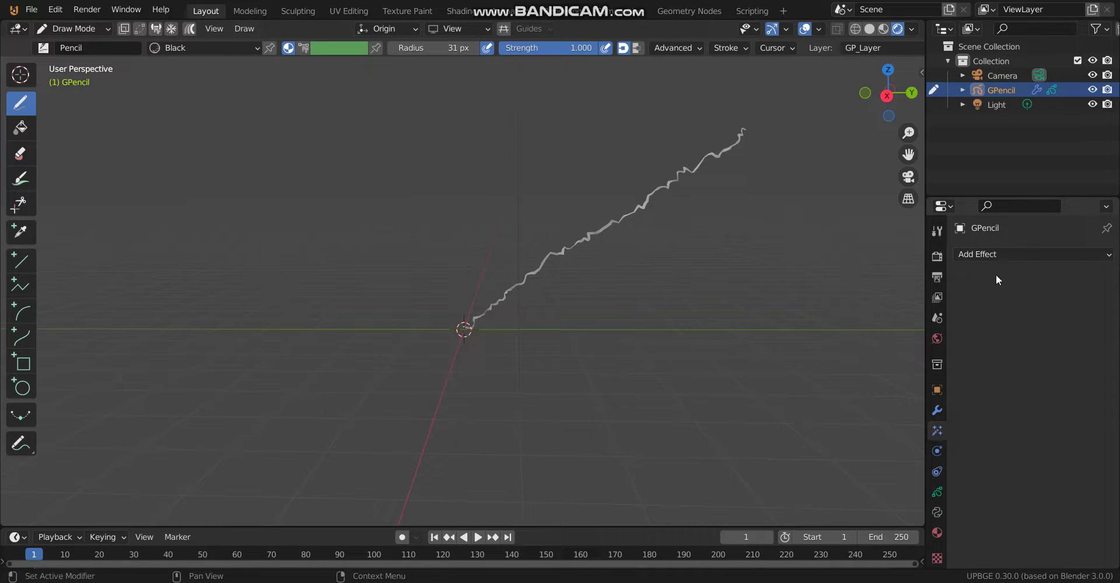
left_click(1003, 255)
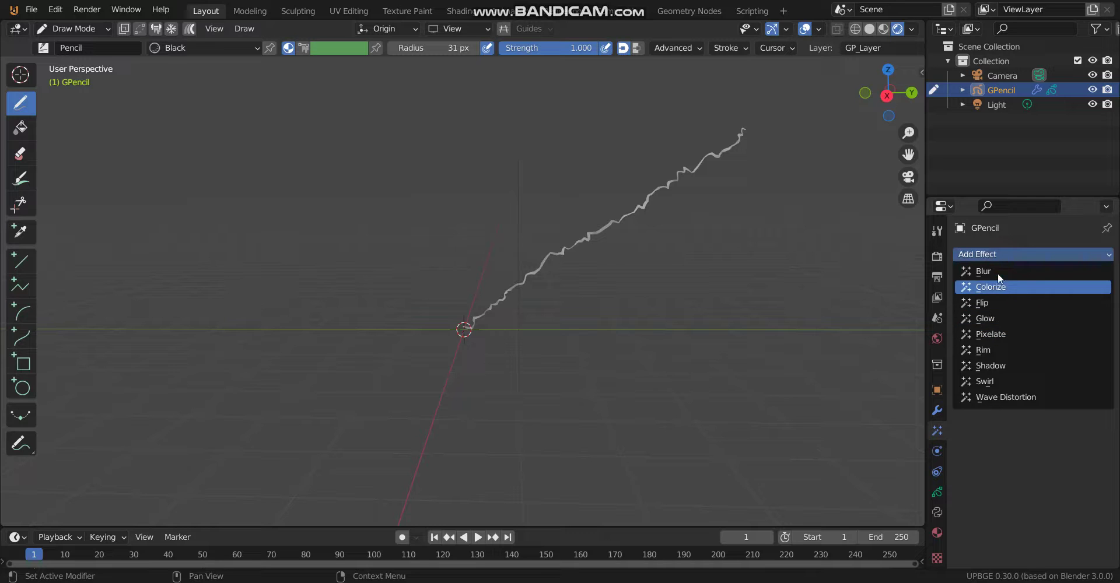
left_click(985, 318)
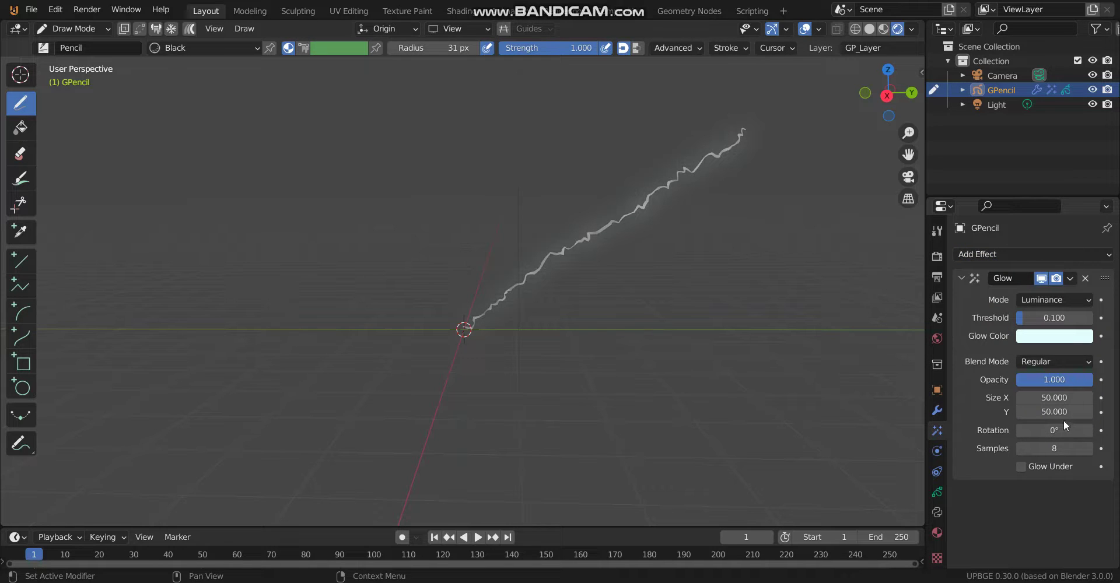
left_click_drag(1054, 398, 1049, 412)
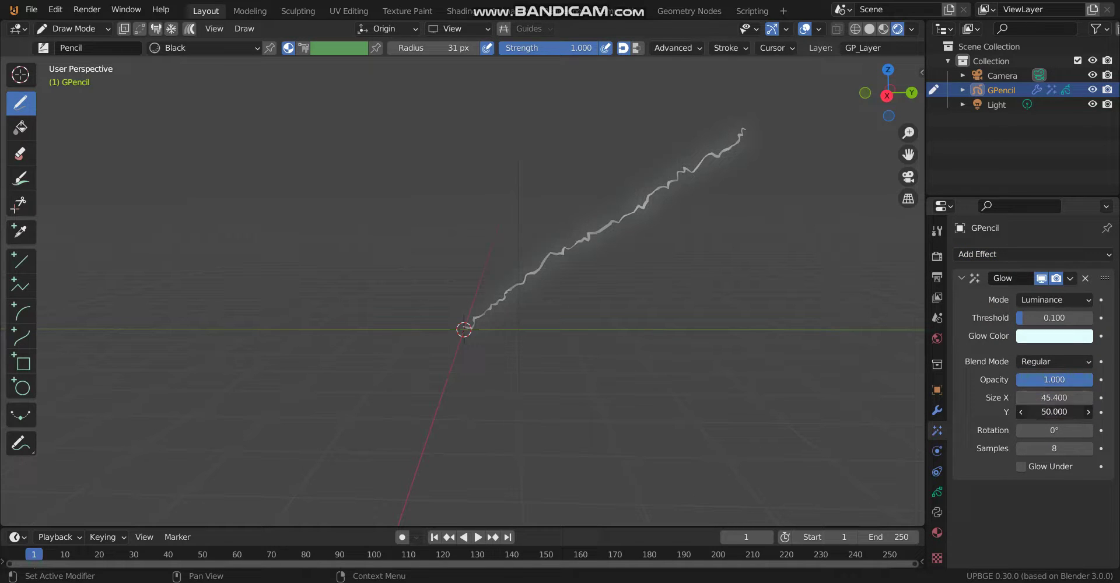
left_click(1067, 394)
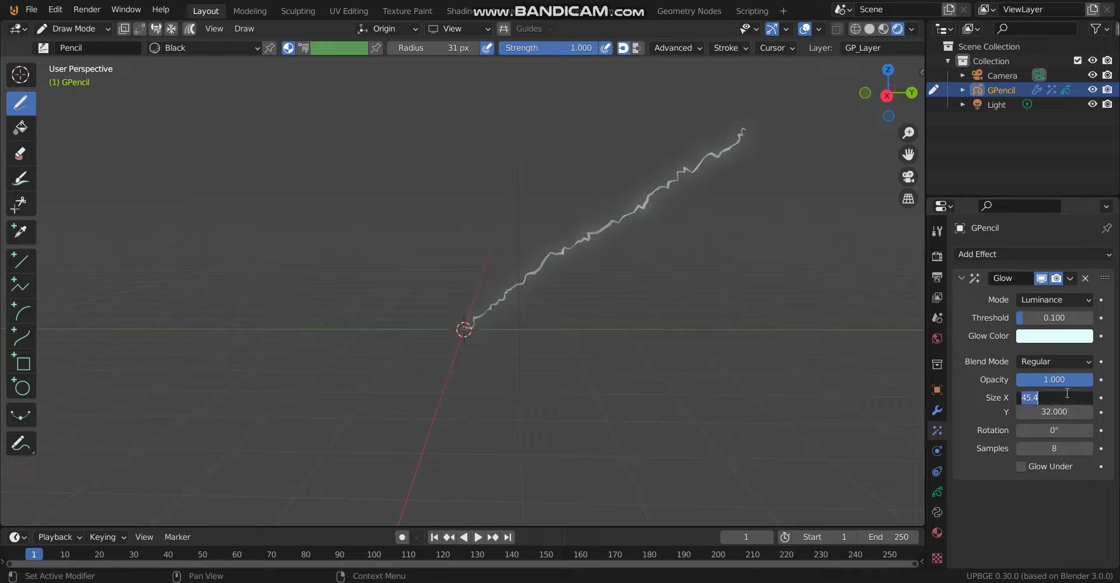
type("39.7")
key("Return")
left_click_drag(1054, 398, 1047, 412)
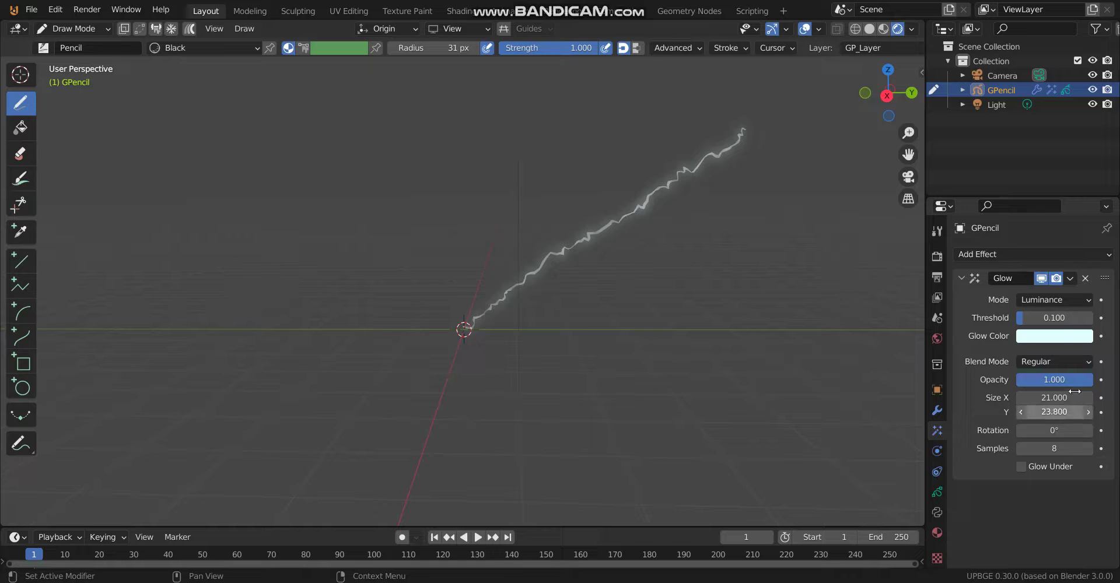
Add a Colorize effect to the grease pencil stroke.
left_click(1015, 255)
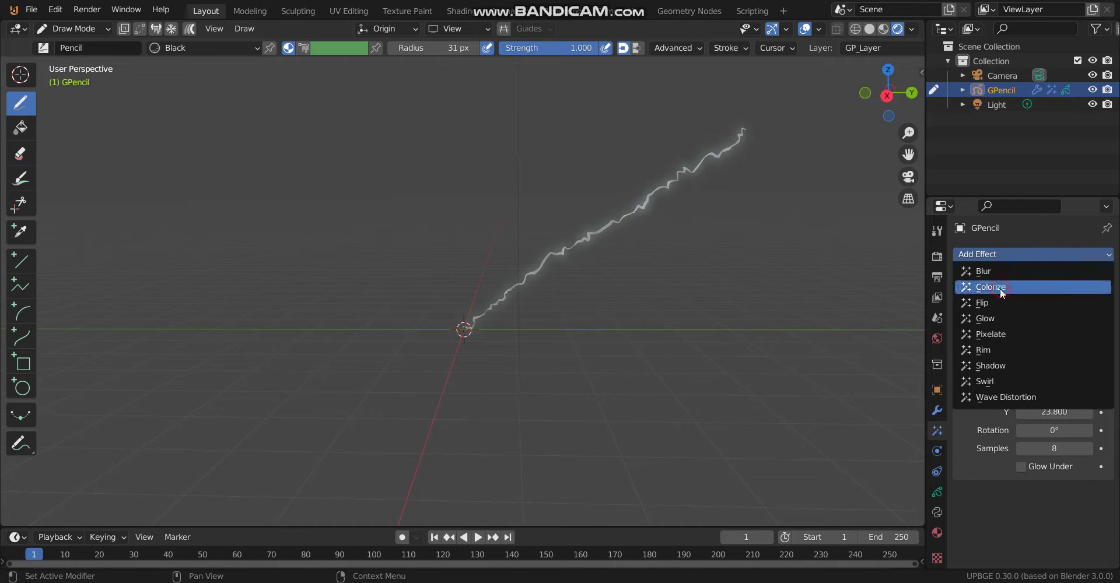
left_click(1000, 288)
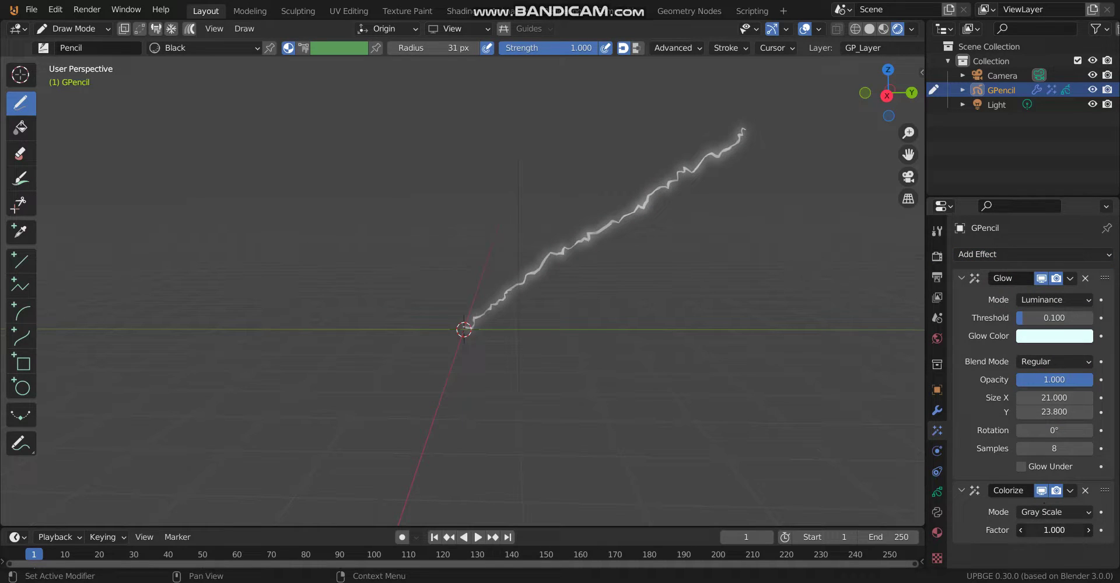
Turn off Use Lights for the stroke's grease pencil layer and set its blend mode to Add.
left_click(937, 492)
left_click(1021, 466)
left_click(1038, 438)
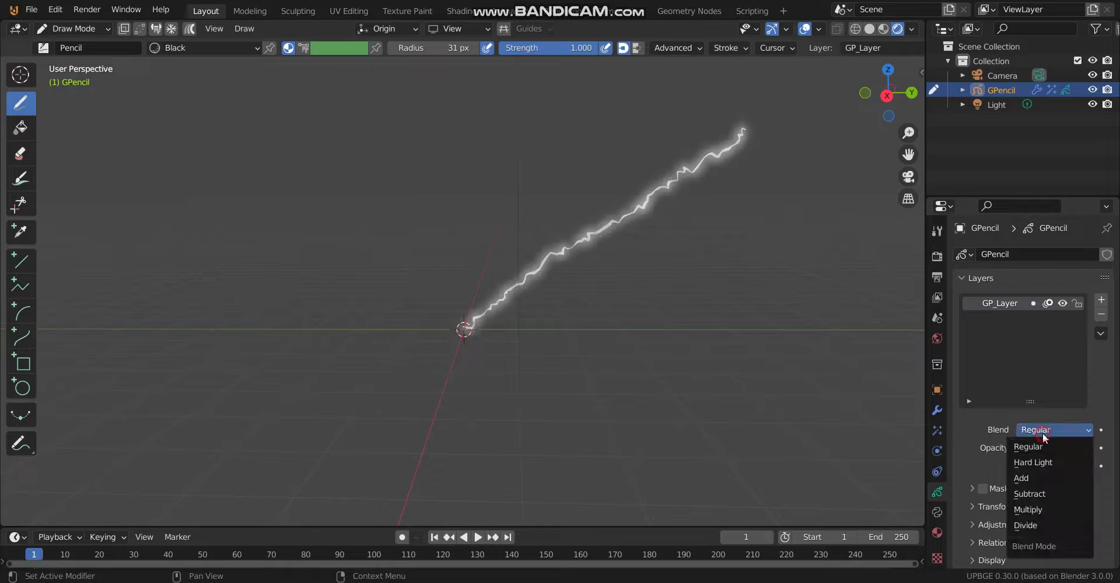
left_click(1021, 478)
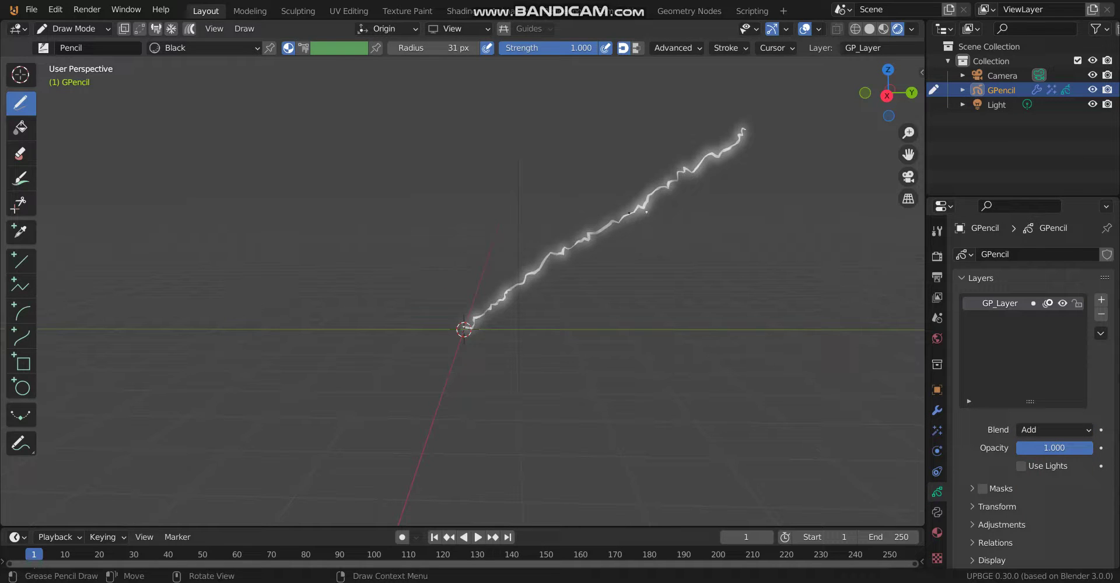
mouse_move(590, 247)
middle_mouse_down()
mouse_move(632, 227)
mouse_move(607, 239)
middle_mouse_up()
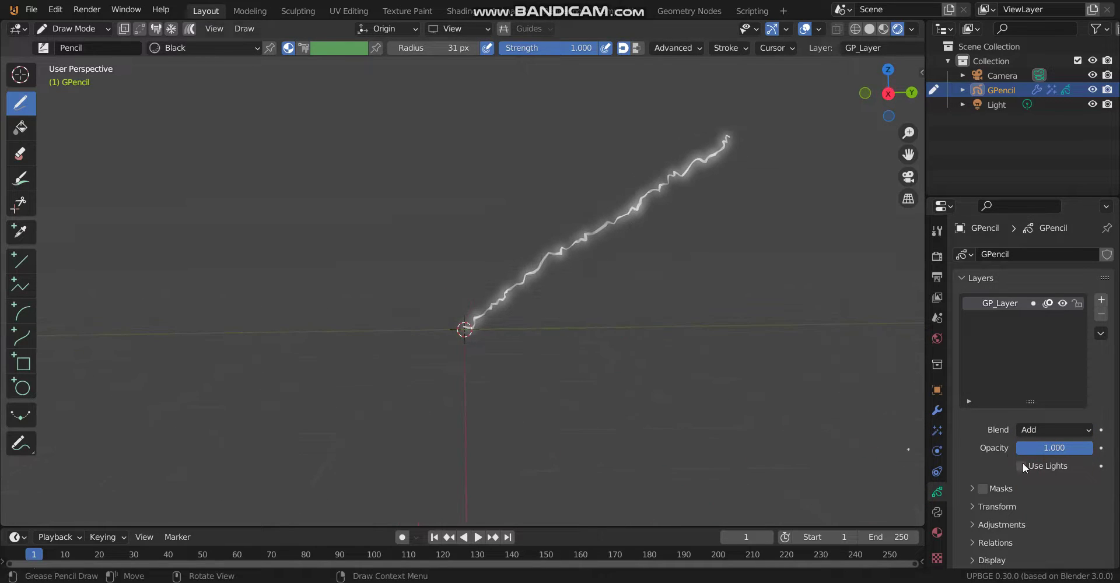
Duplicate the stroke's Colorize effect.
left_click(937, 411)
left_click(937, 430)
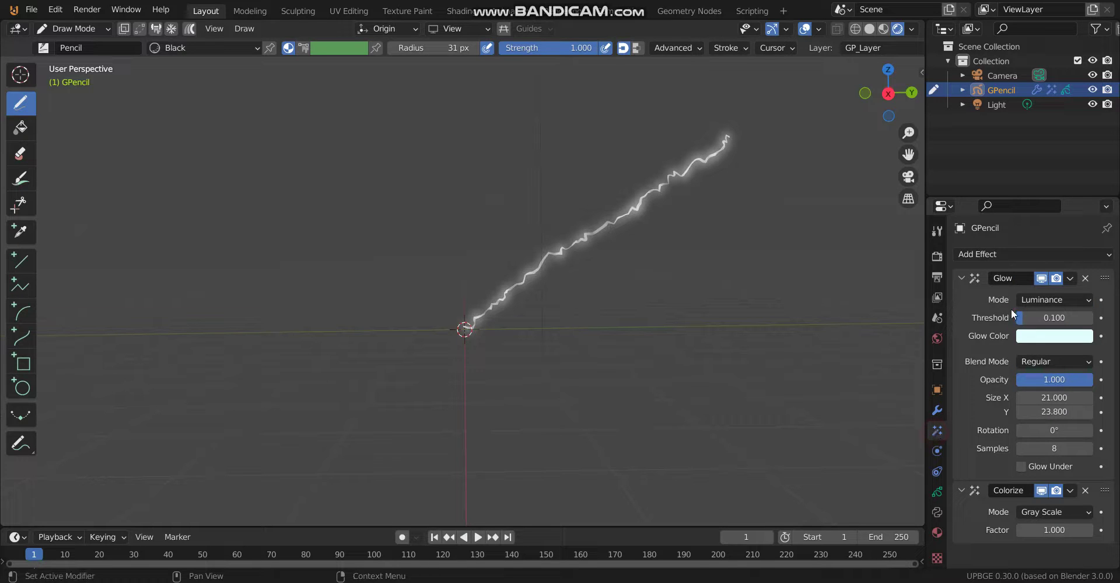
left_click(1070, 491)
left_click(1039, 511)
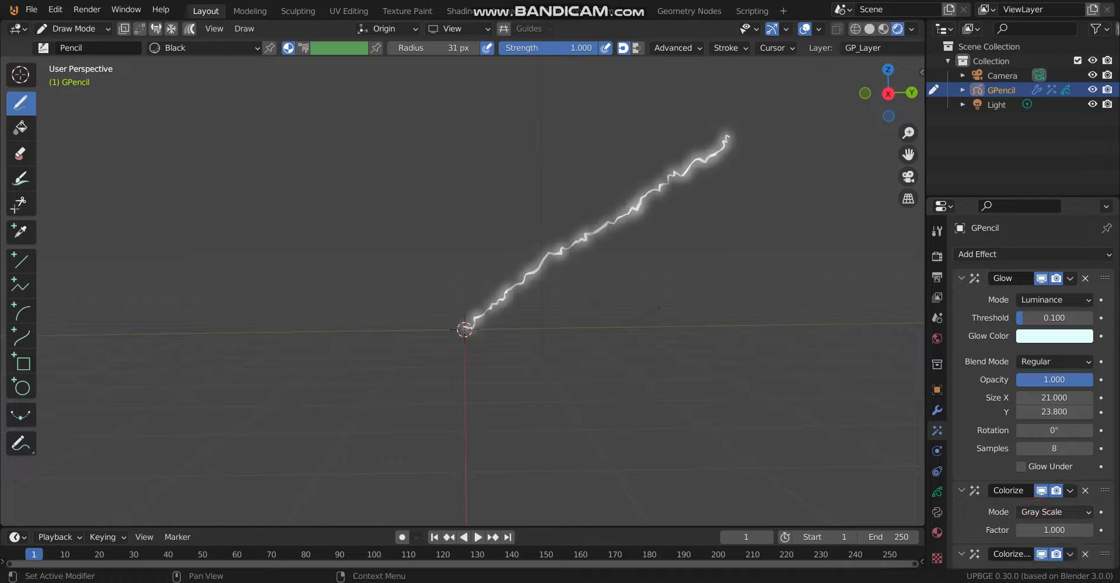
middle_click_drag(712, 288, 710, 290)
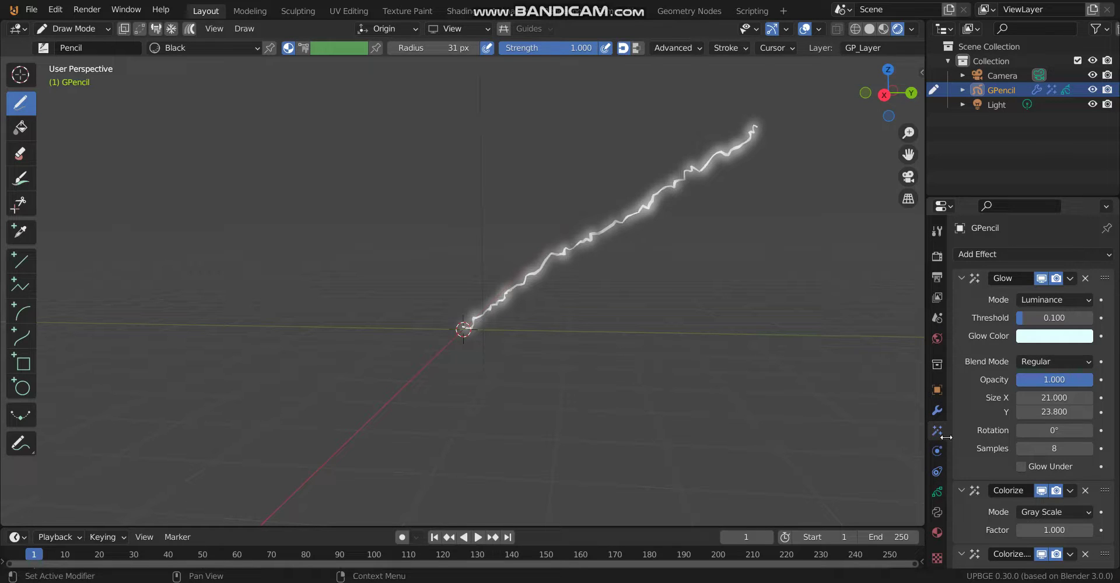
Set the Noise modifier's Noise Offset to 100 and keyframe it at frame 1, enlarging the timeline area.
left_click(937, 410)
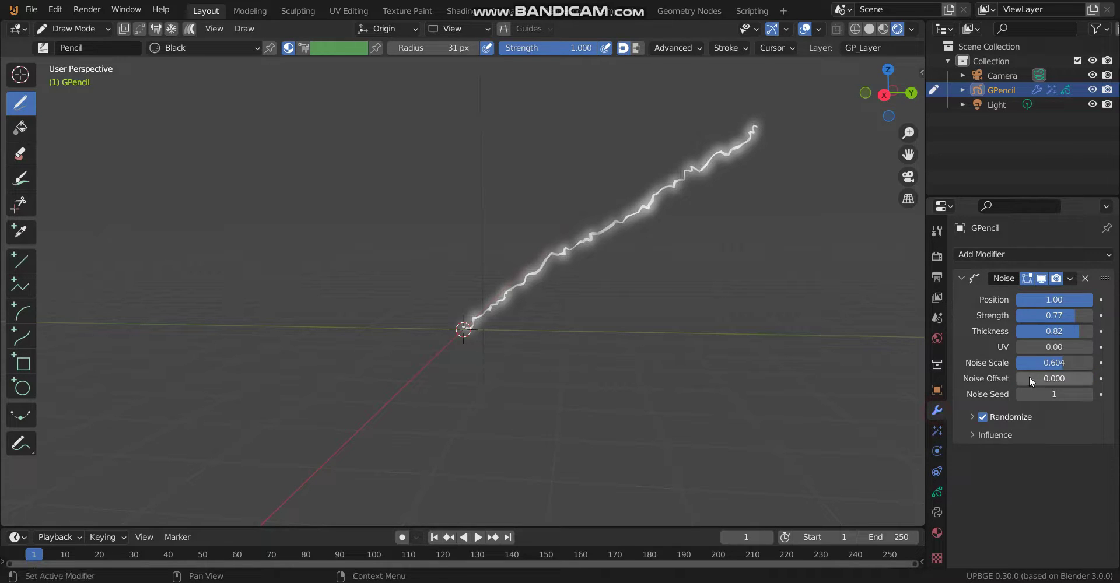
mouse_move(1029, 378)
left_mouse_down()
mouse_move(1088, 379)
mouse_move(1053, 379)
left_mouse_up()
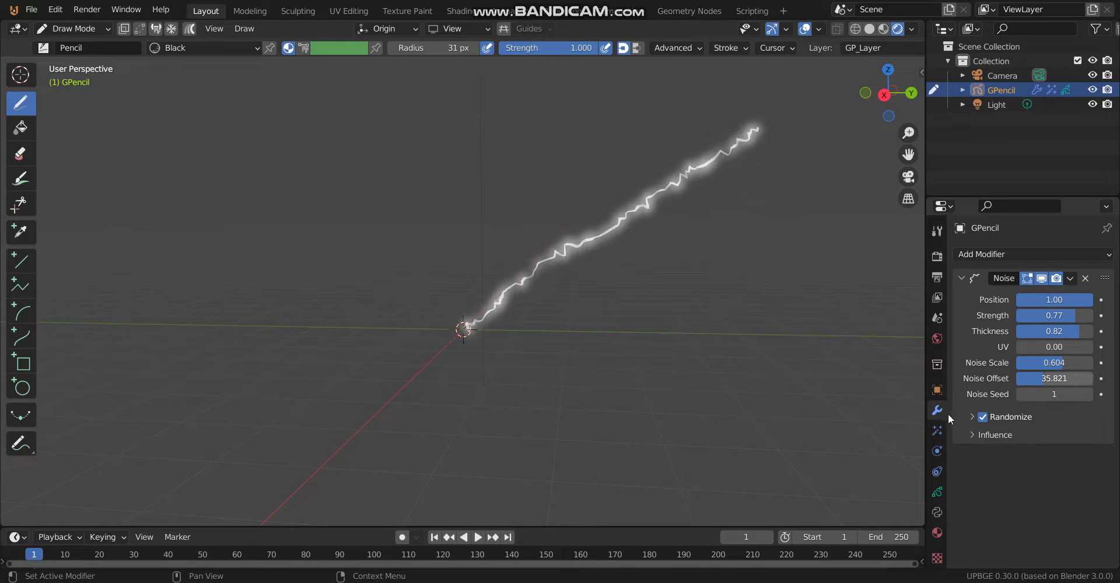
left_click_drag(336, 527, 350, 473)
left_click_drag(1038, 378, 1073, 379)
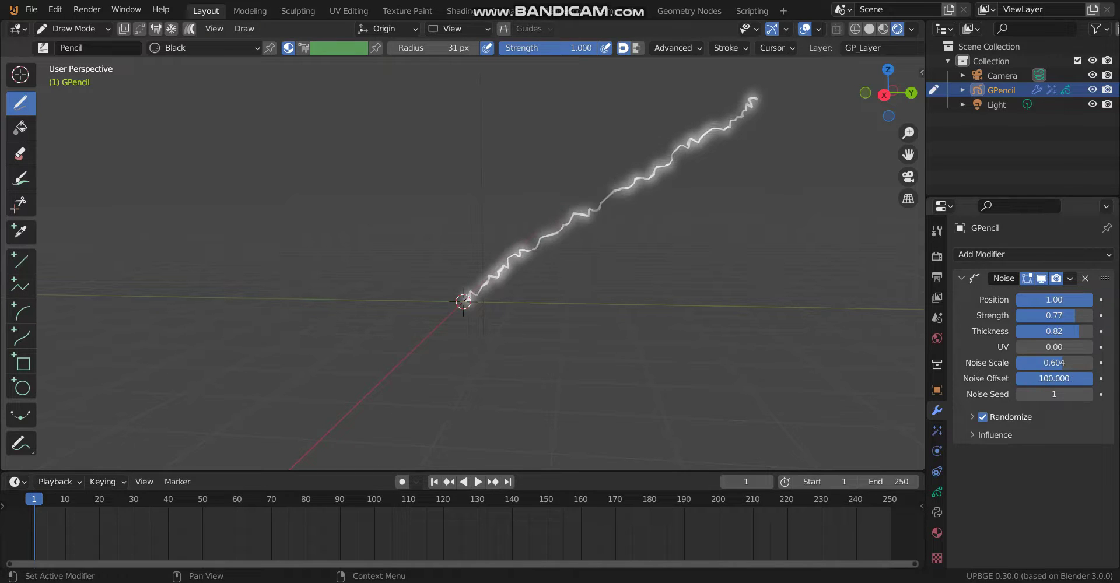
right_click(1051, 378)
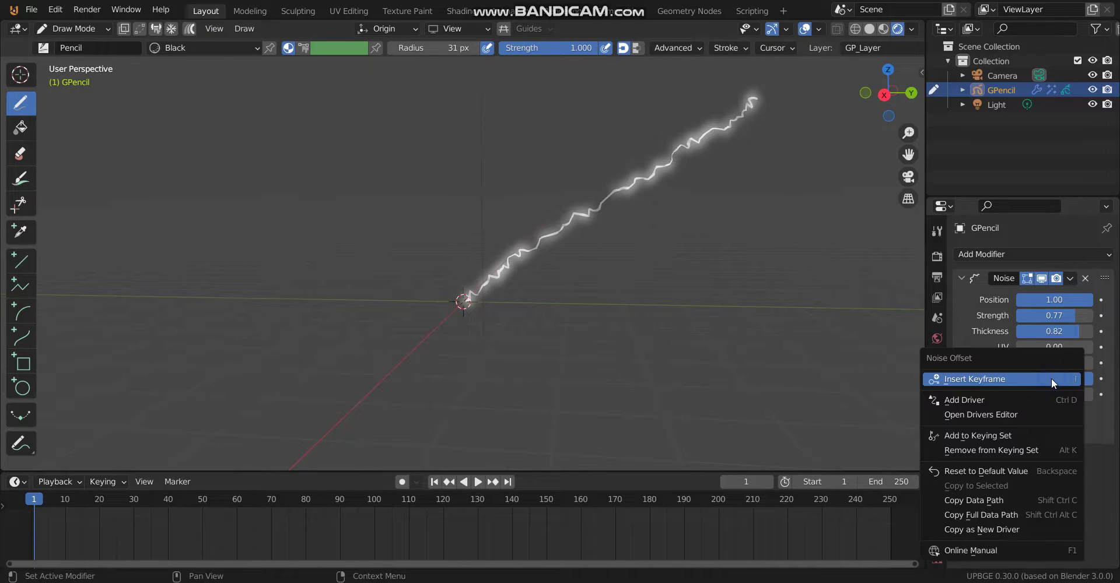
left_click(1051, 380)
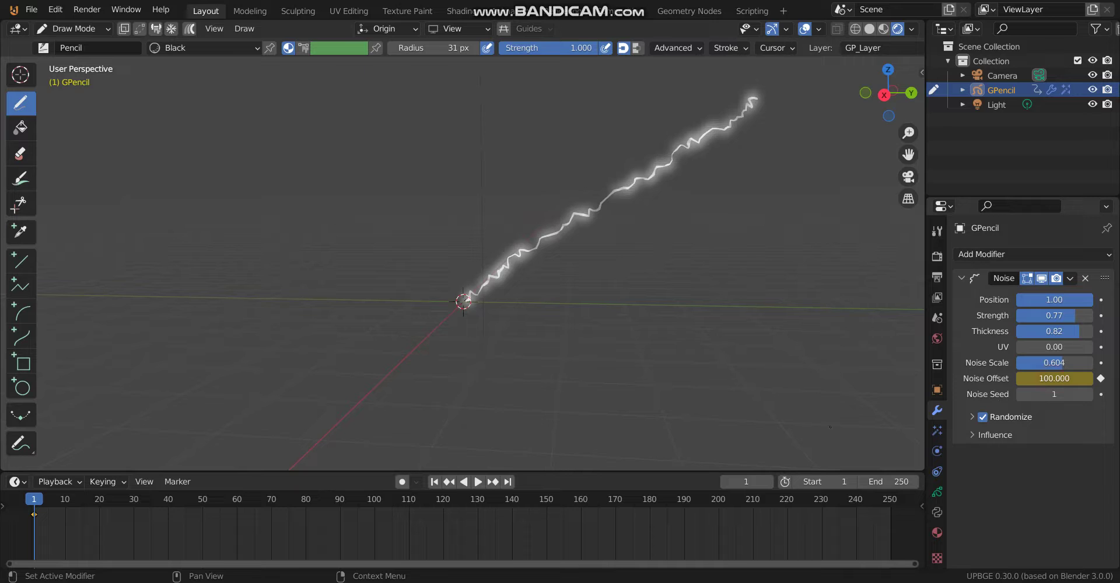
At frame 100, set the Noise Offset to 0 and insert a keyframe for it.
left_click(374, 500)
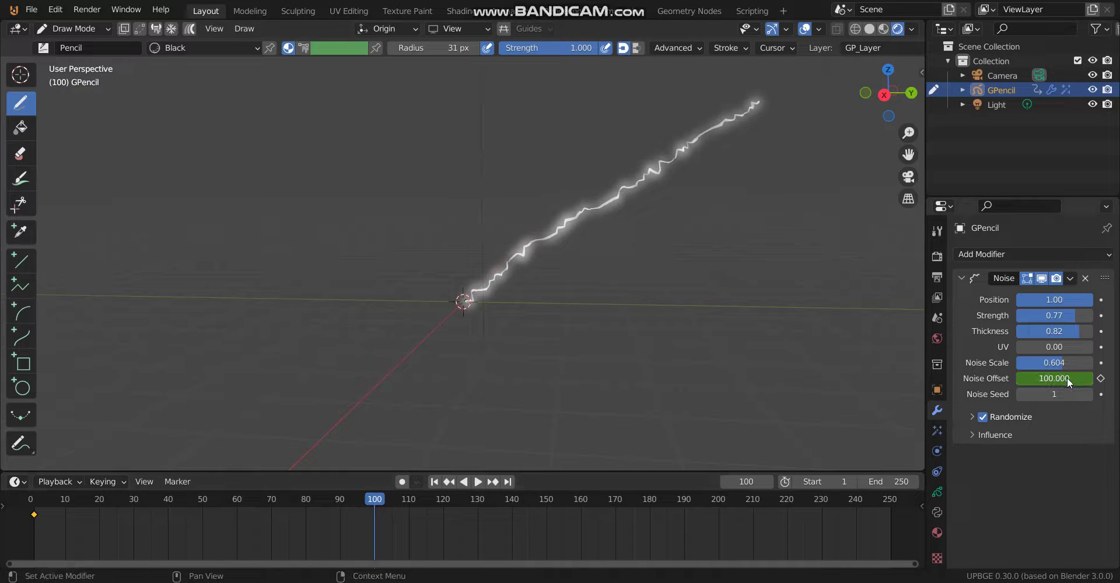
left_click_drag(1066, 377, 1020, 378)
right_click(1026, 378)
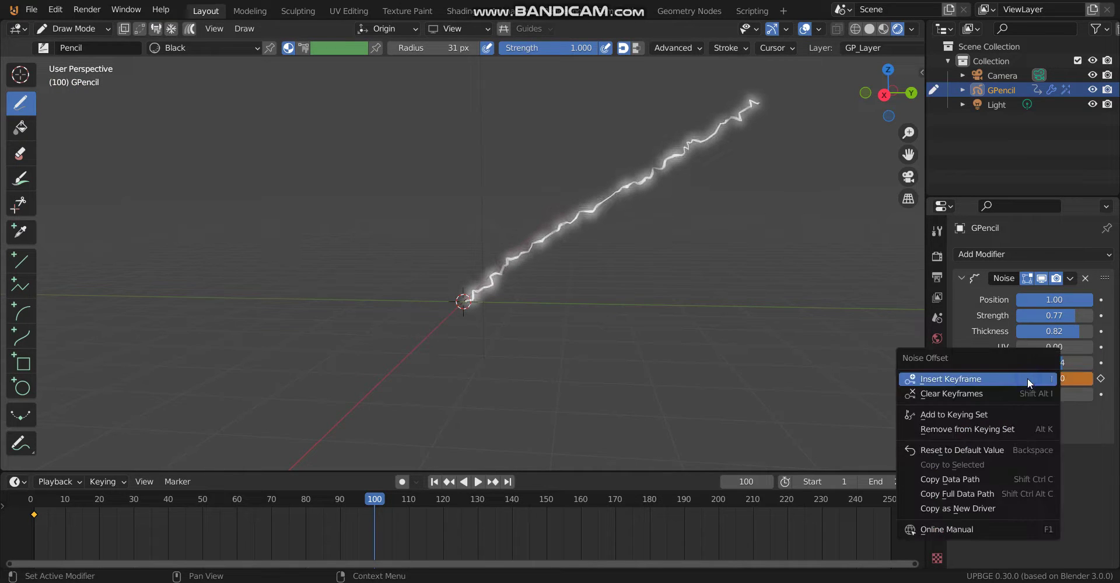
left_click(1027, 380)
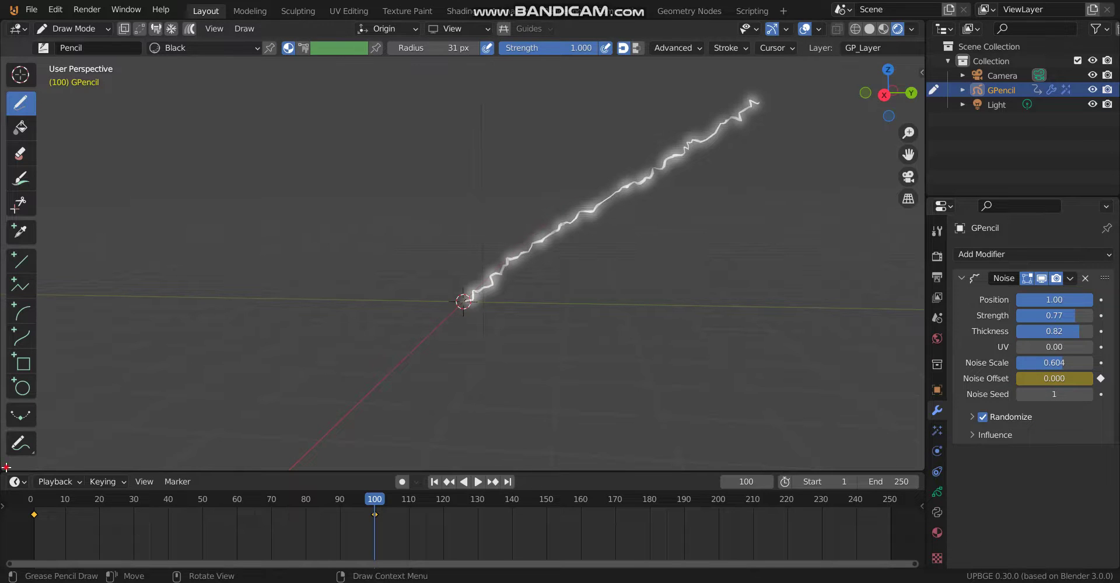
Split the 3D viewport horizontally and turn the new lower area into a Logic Bricks Editor.
left_click_drag(6, 466, 12, 312)
left_click(18, 322)
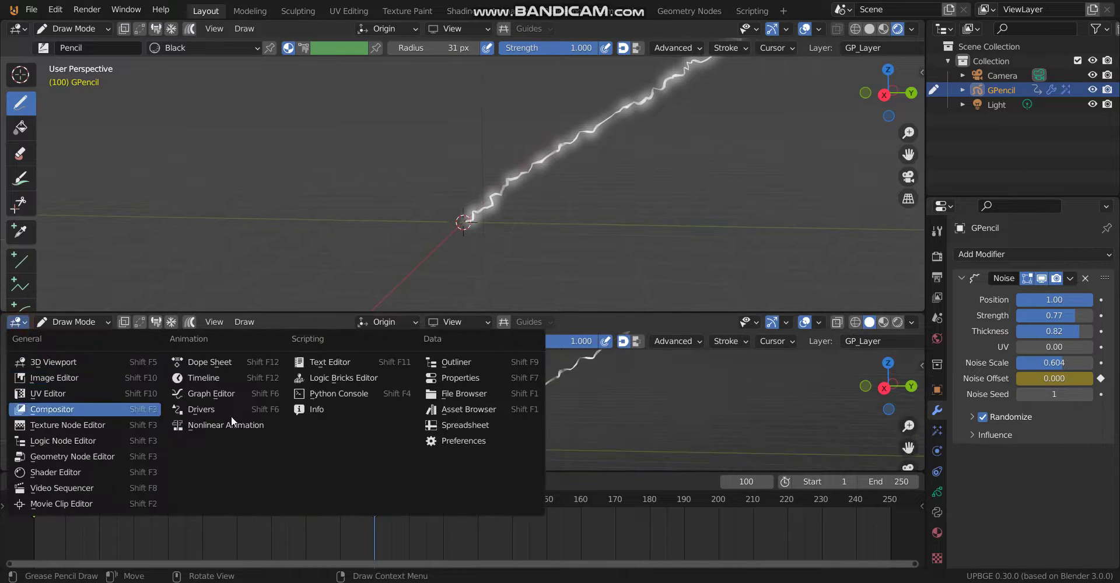
left_click(343, 378)
Add an Always sensor and an Action actuator to the grease pencil object.
left_click(228, 370)
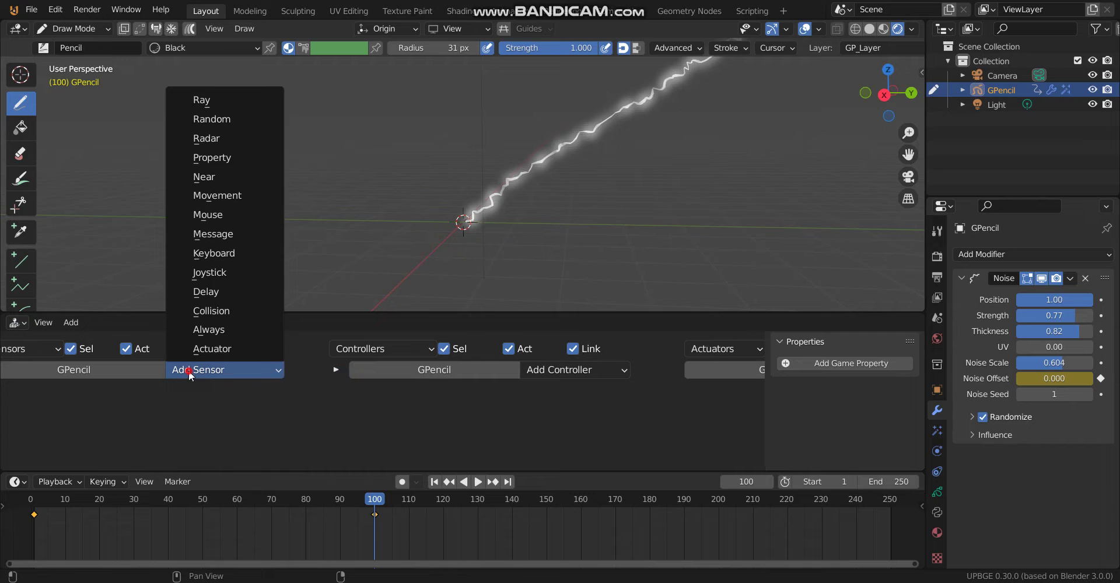
left_click(211, 330)
left_click(729, 363)
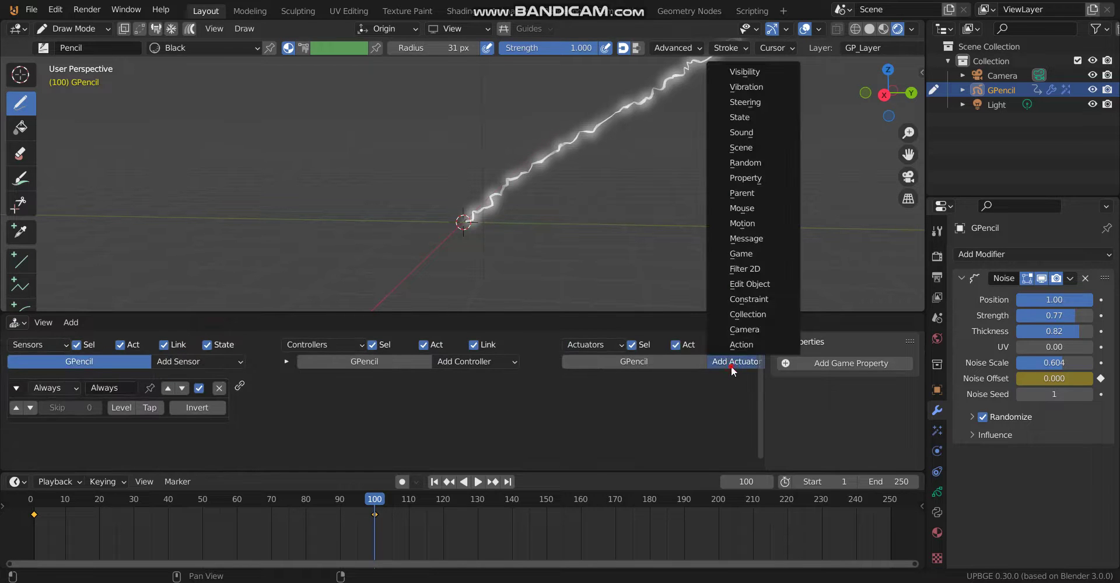
left_click(741, 348)
Set the Action actuator to play GPencilAction from frame 1 to 100 as Loop End, and link the Always sensor to it.
left_click(640, 428)
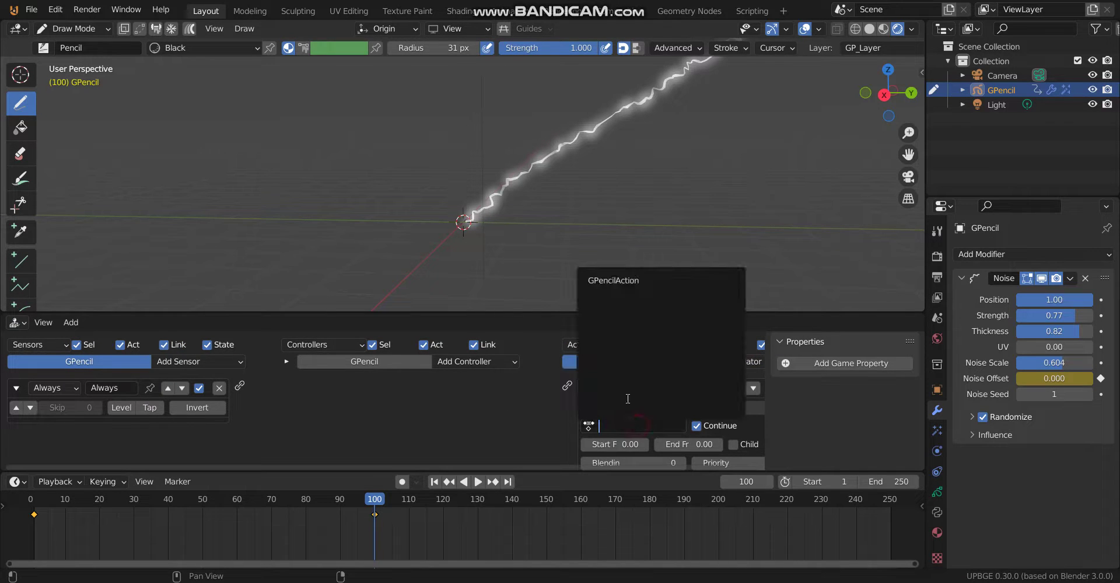
left_click(617, 279)
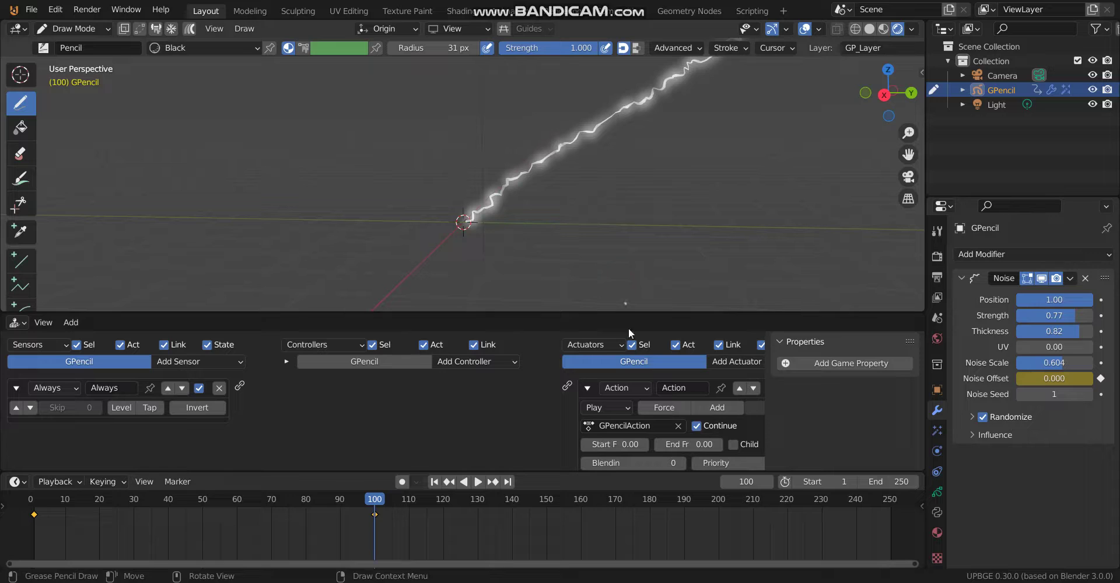
left_click(645, 444)
left_click(693, 444)
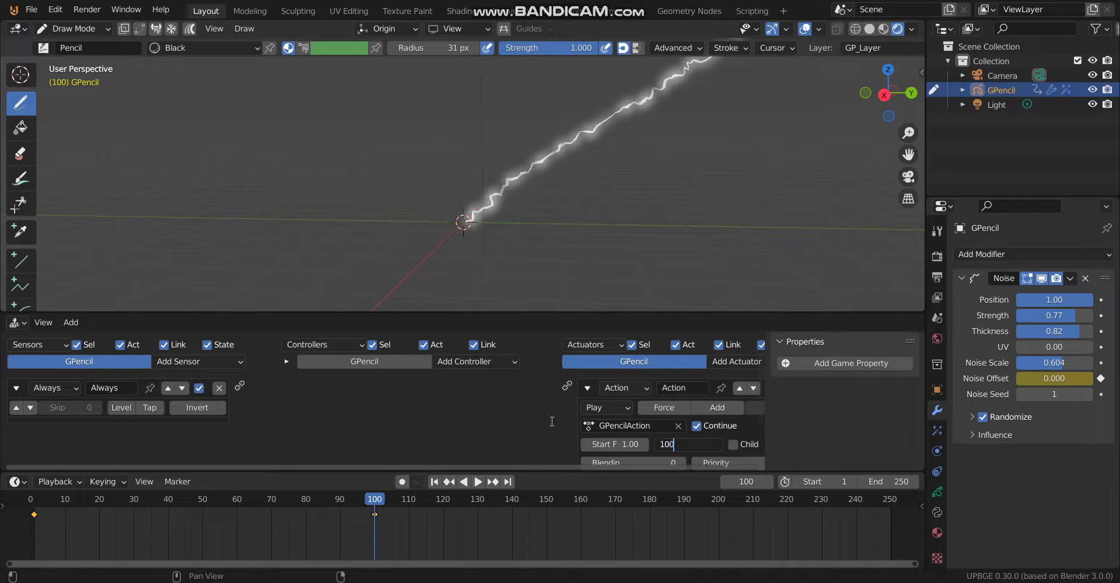
type("100")
key("Return")
left_click(606, 408)
left_click(607, 478)
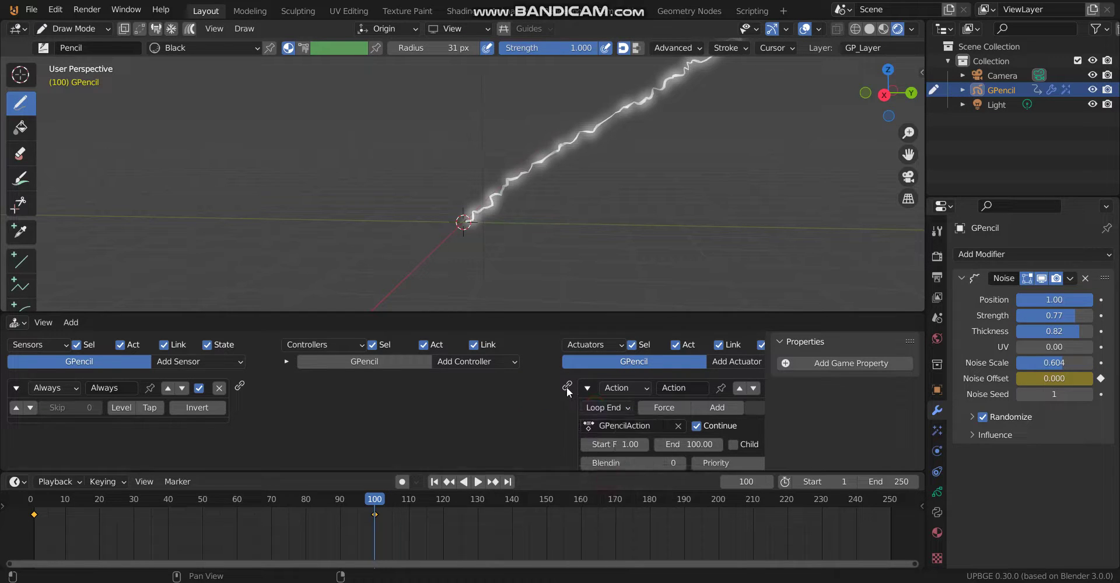
left_click_drag(335, 388, 239, 386)
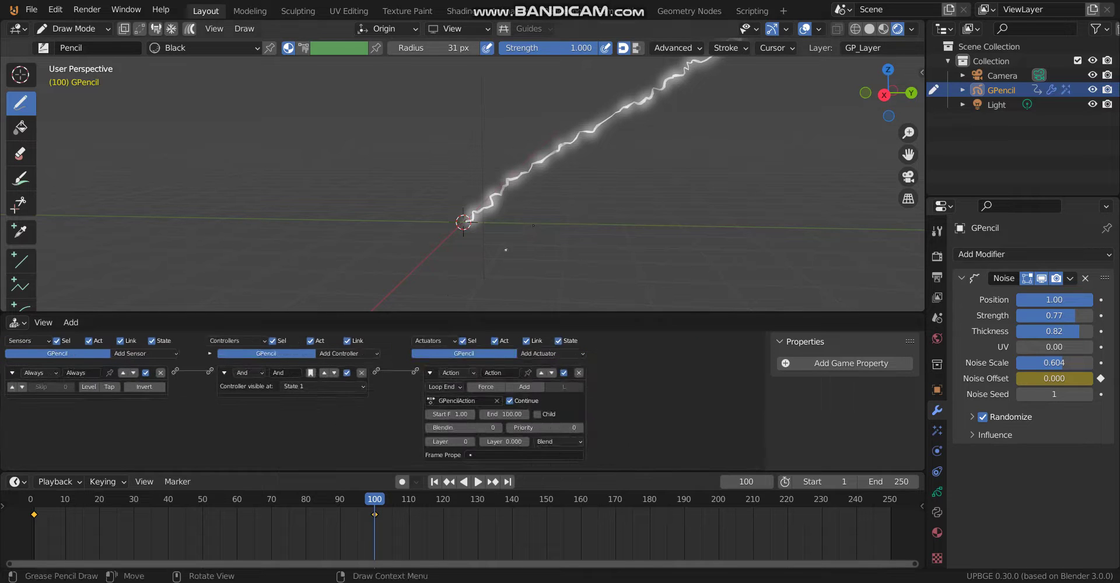
Switch the grease pencil object to Object Mode and test-run the game to preview the lightning animation.
left_click(83, 29)
left_click(70, 44)
key("p")
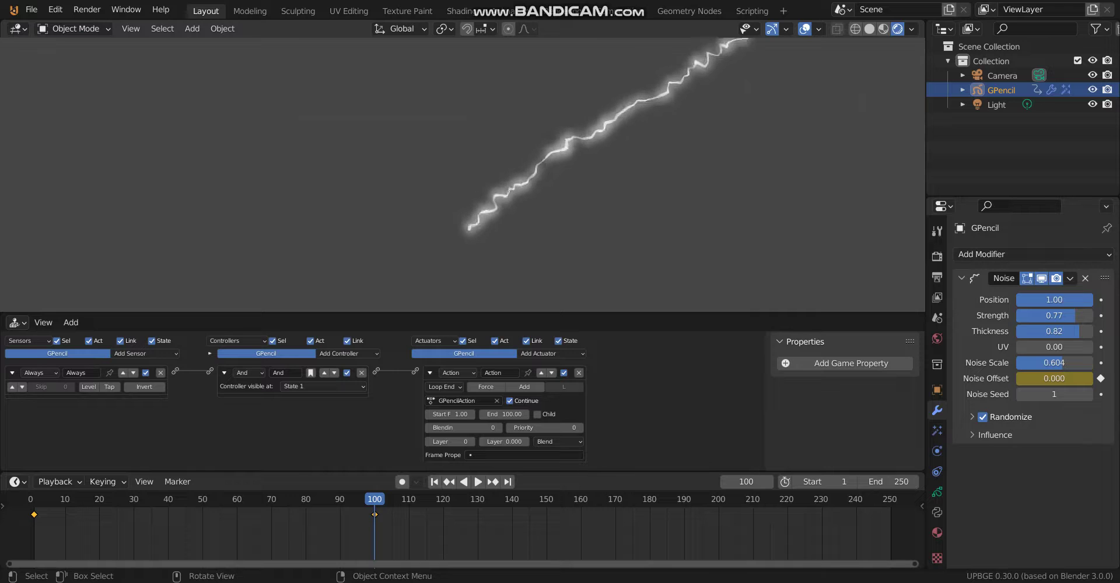
key("Escape")
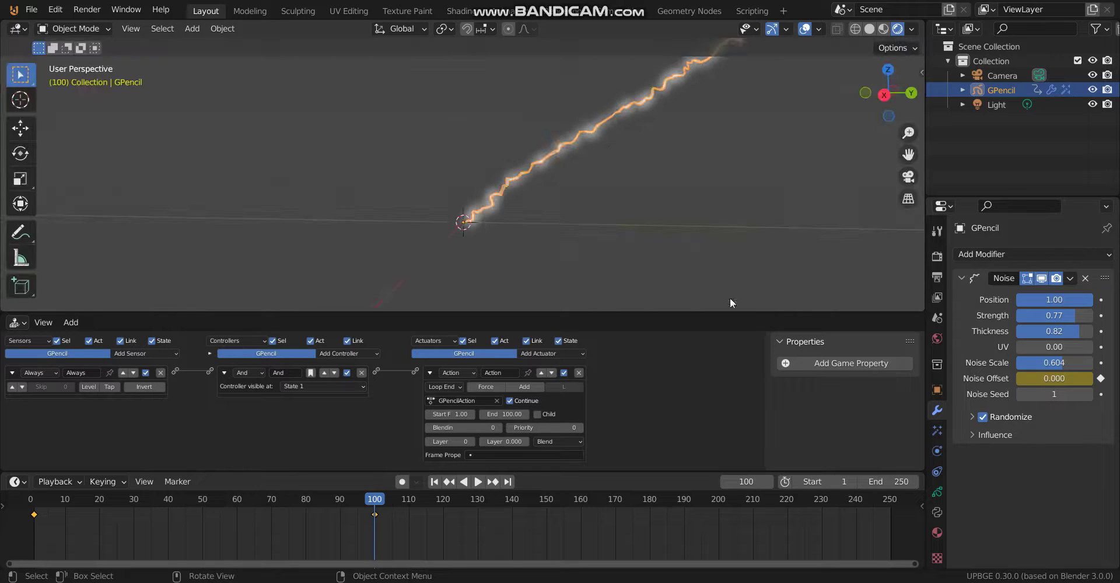
Add an Integer game property with debug display enabled and use it as the Action actuator's frame property.
left_click(870, 364)
left_click(816, 385)
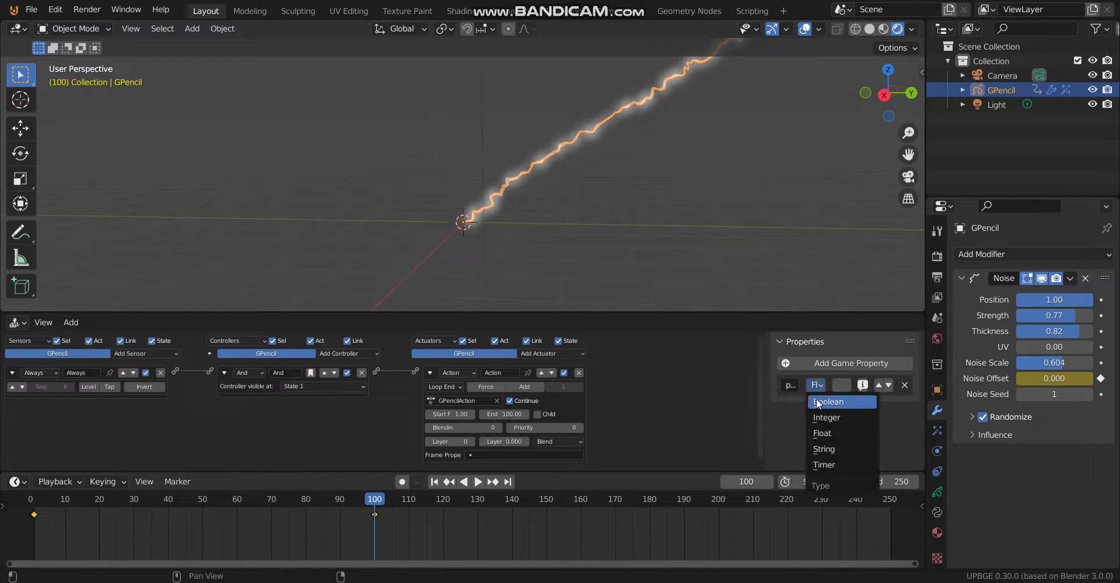
left_click(827, 418)
left_click(862, 385)
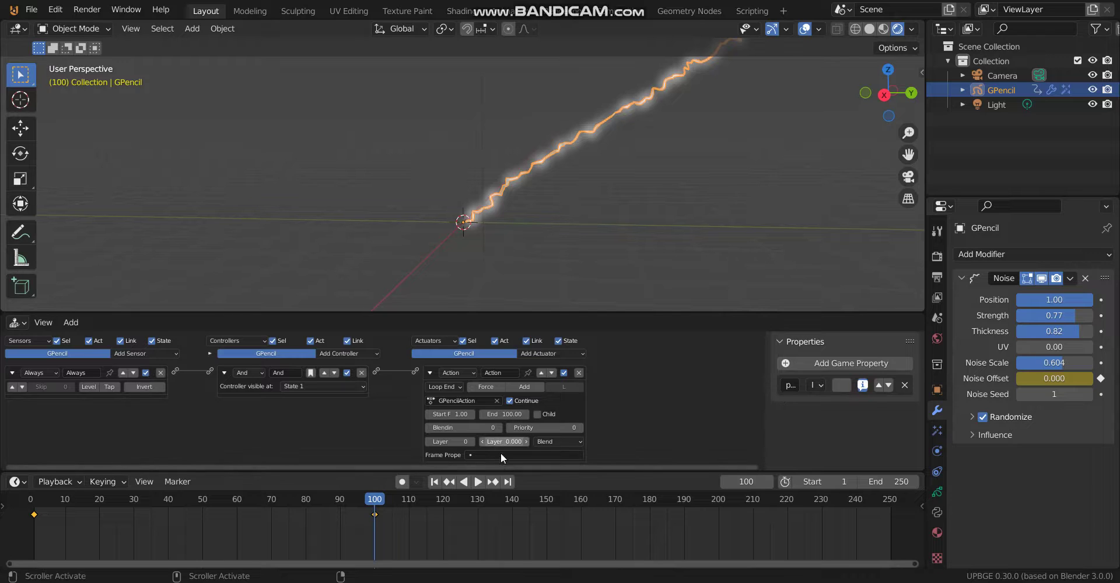
left_click(501, 455)
left_click(502, 469)
Check the game debug settings and run the game to watch the frame property during the lightning animation.
left_click(940, 263)
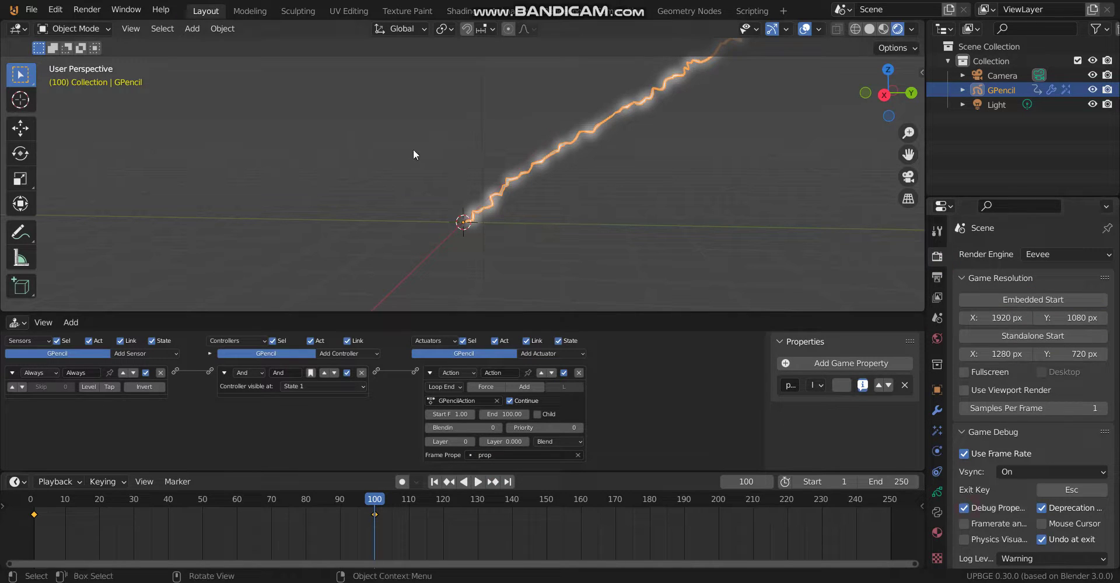
mouse_move(413, 155)
middle_mouse_down()
mouse_move(467, 184)
mouse_move(436, 233)
mouse_move(463, 247)
middle_mouse_up()
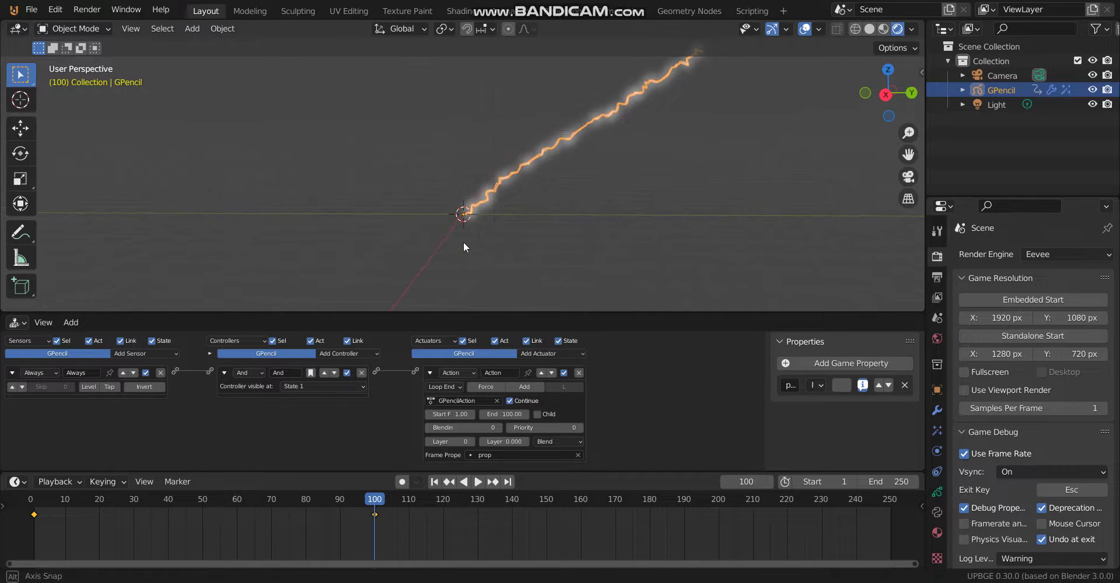
key("p")
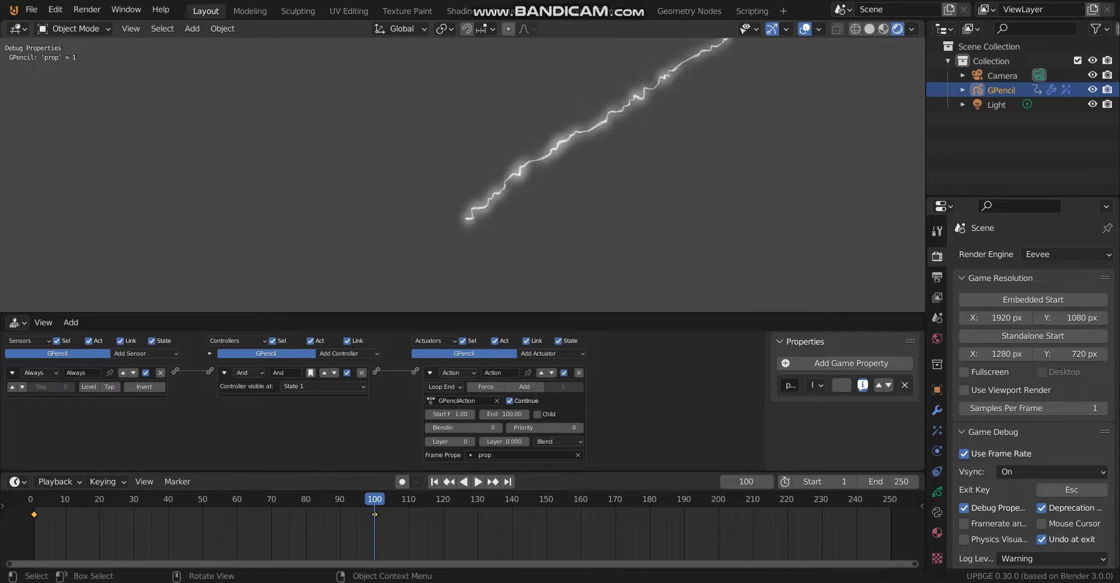
key("Escape")
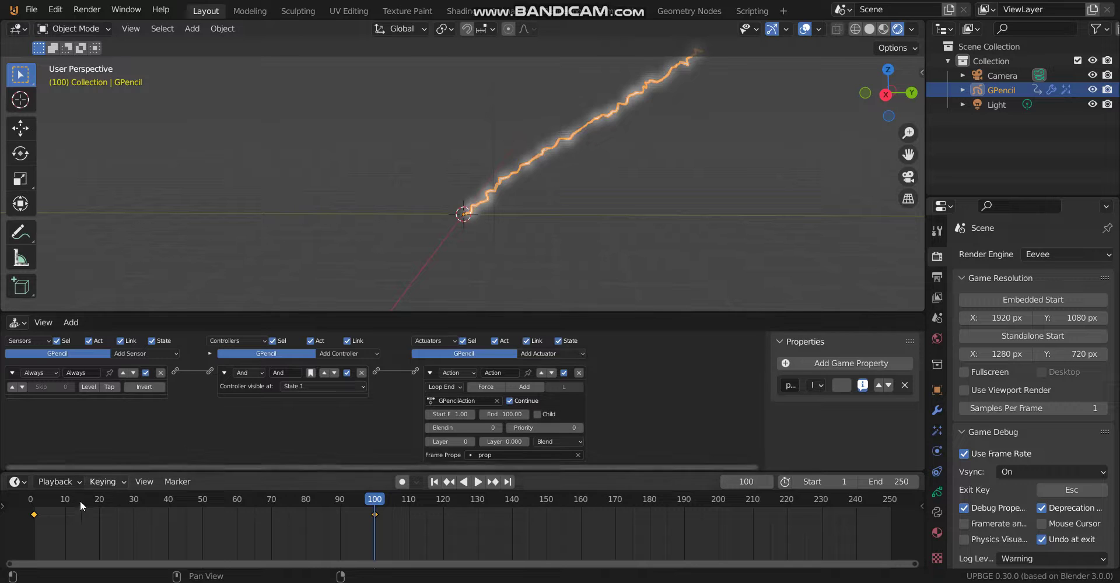
Open the Graph Editor in an enlarged timeline area and set the Noise Offset keyframes to Linear interpolation.
left_click_drag(96, 474, 98, 435)
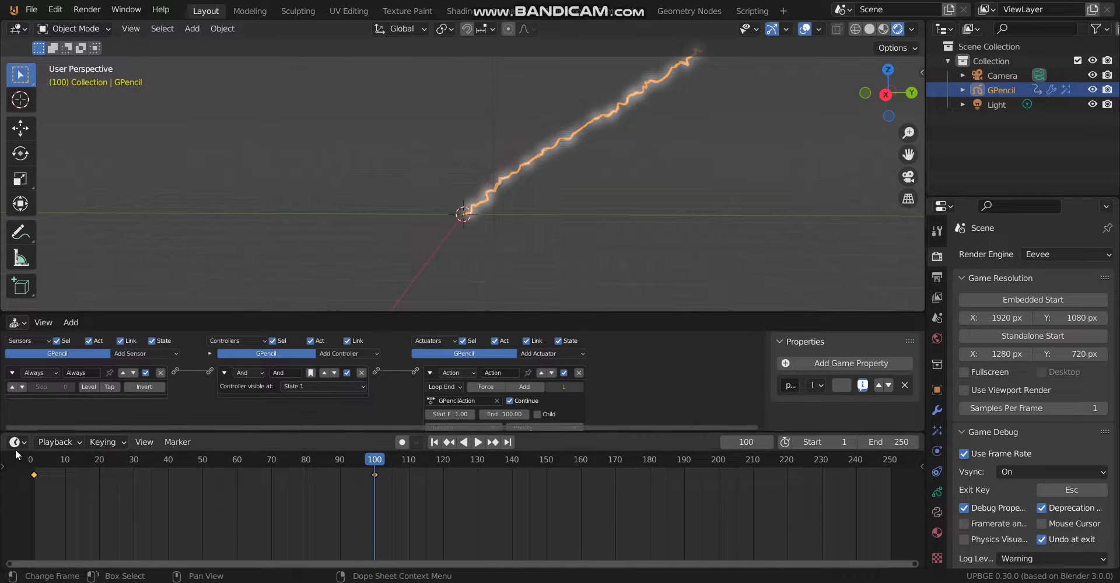
left_click(16, 443)
left_click(209, 318)
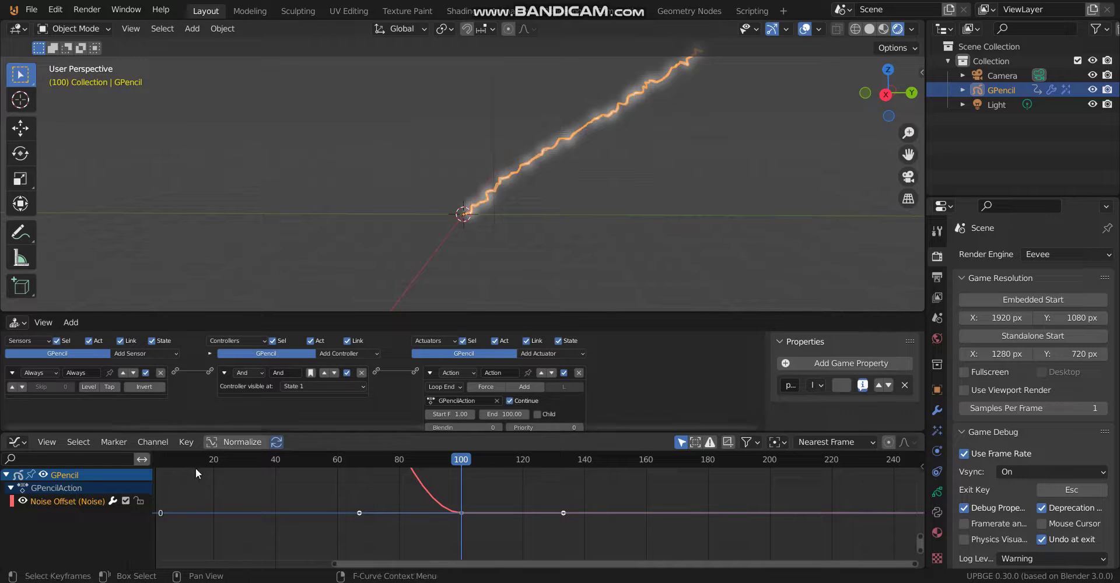
left_click(186, 442)
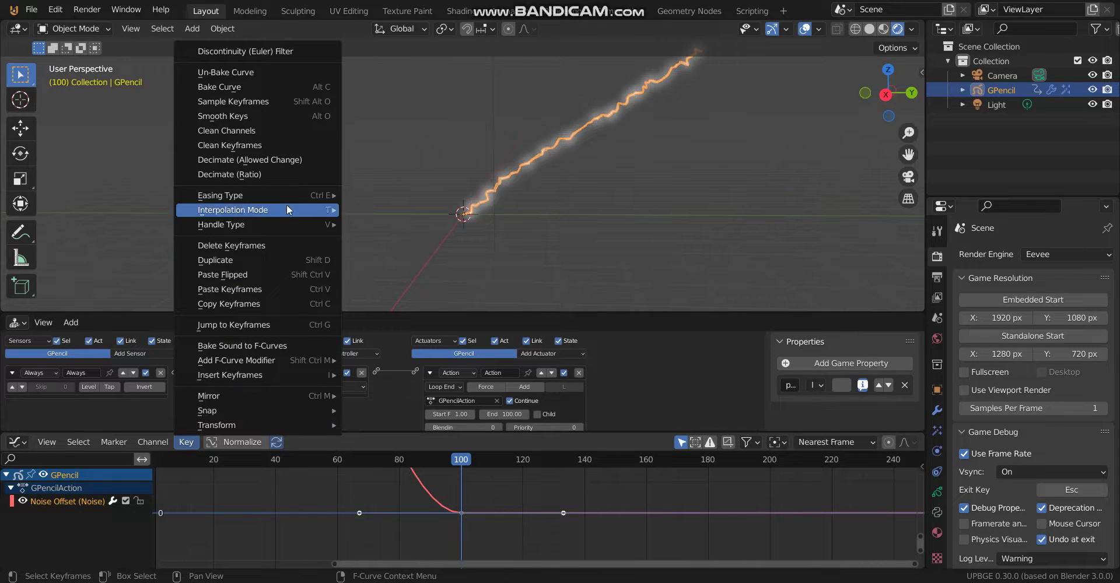
mouse_move(338, 209)
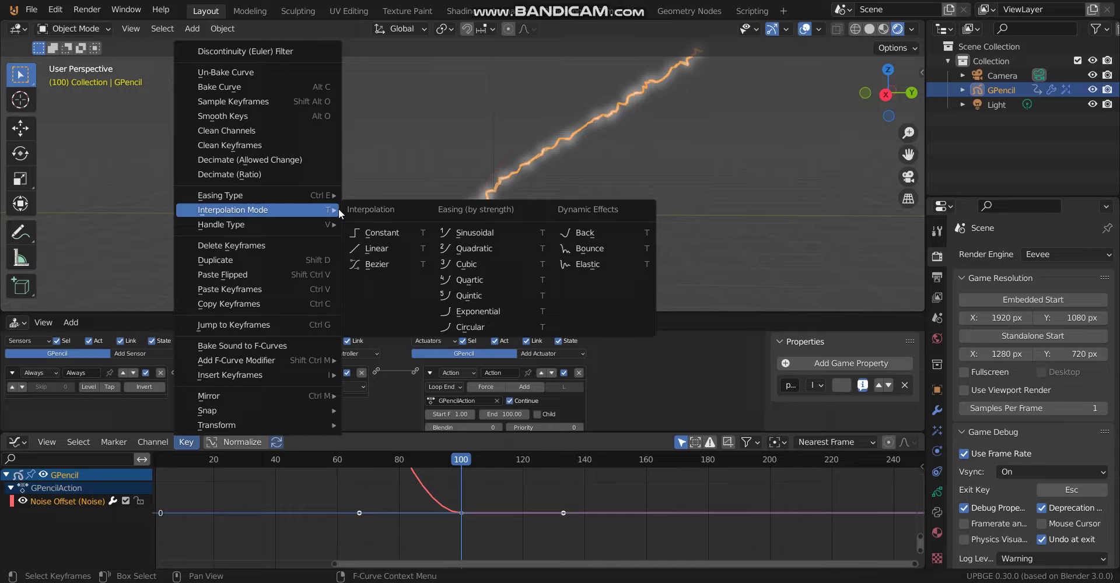
left_click(397, 250)
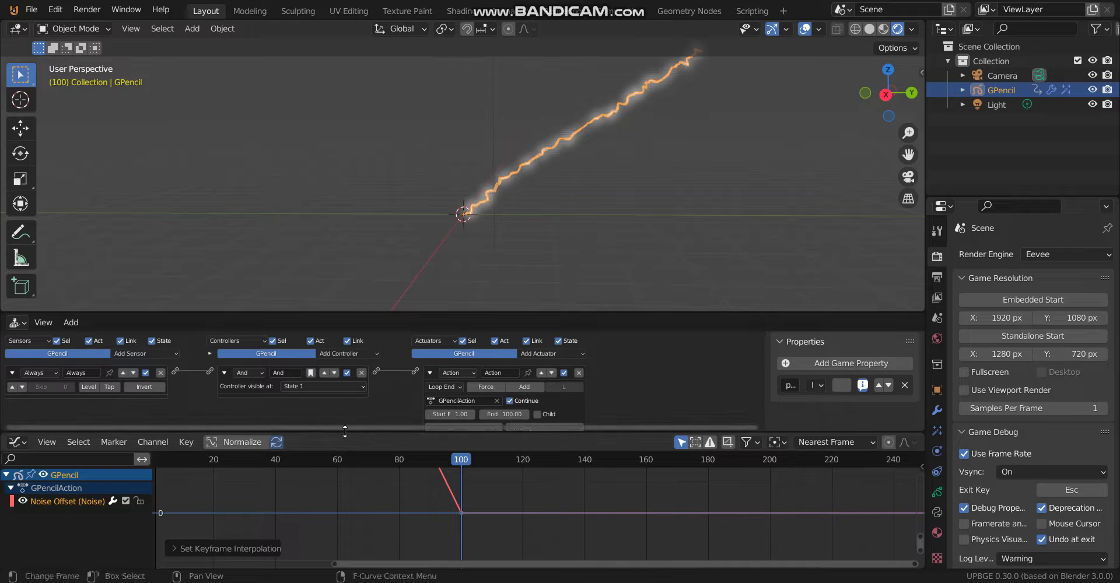
key("Home")
Return to the Timeline, set the end frame to 100 and play back the lightning animation.
left_click(26, 443)
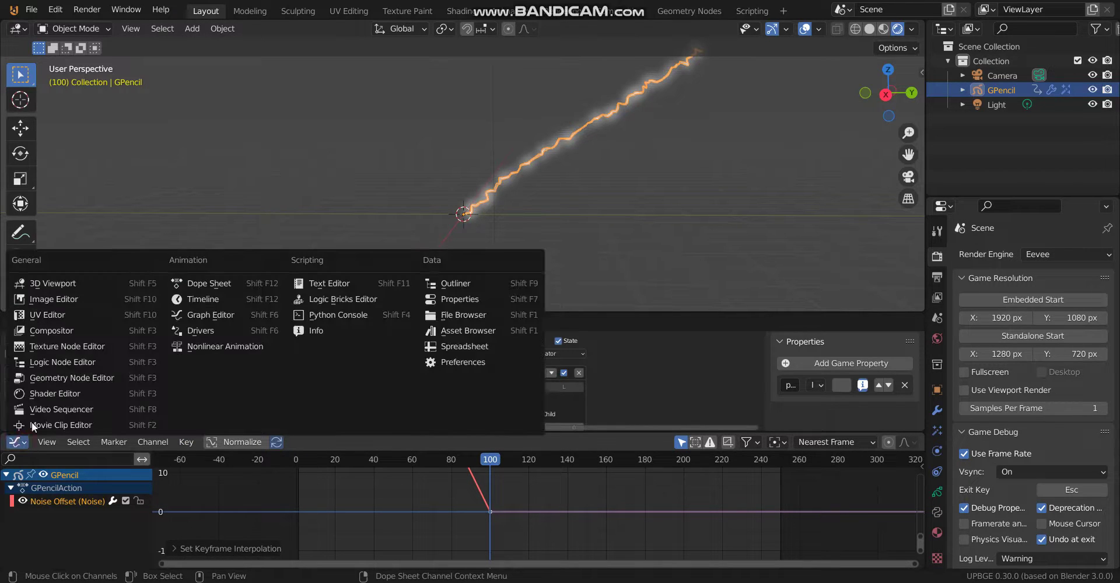
left_click(182, 300)
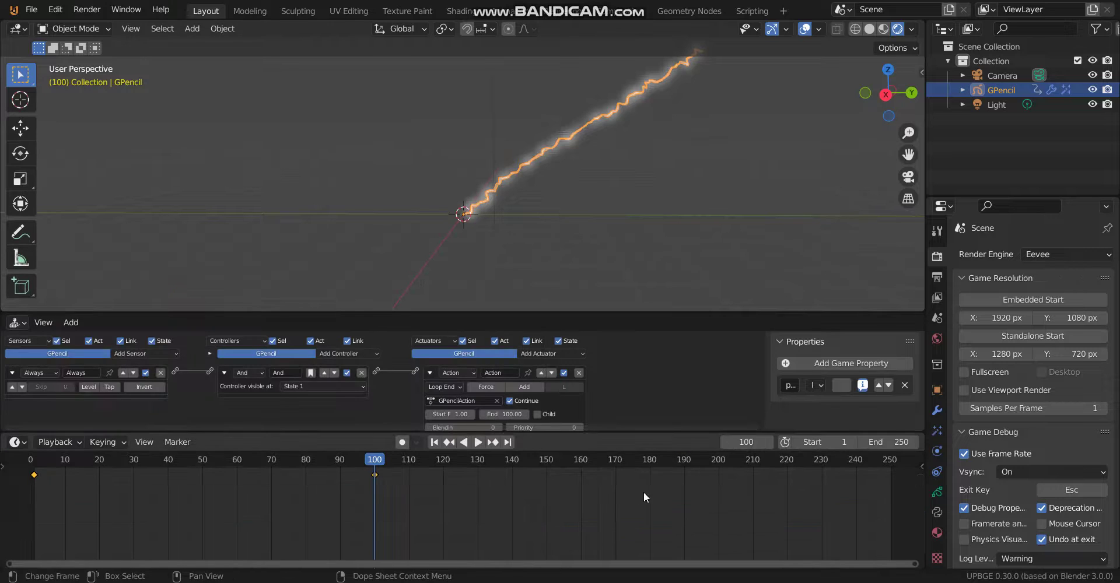
left_click_drag(887, 442, 816, 442)
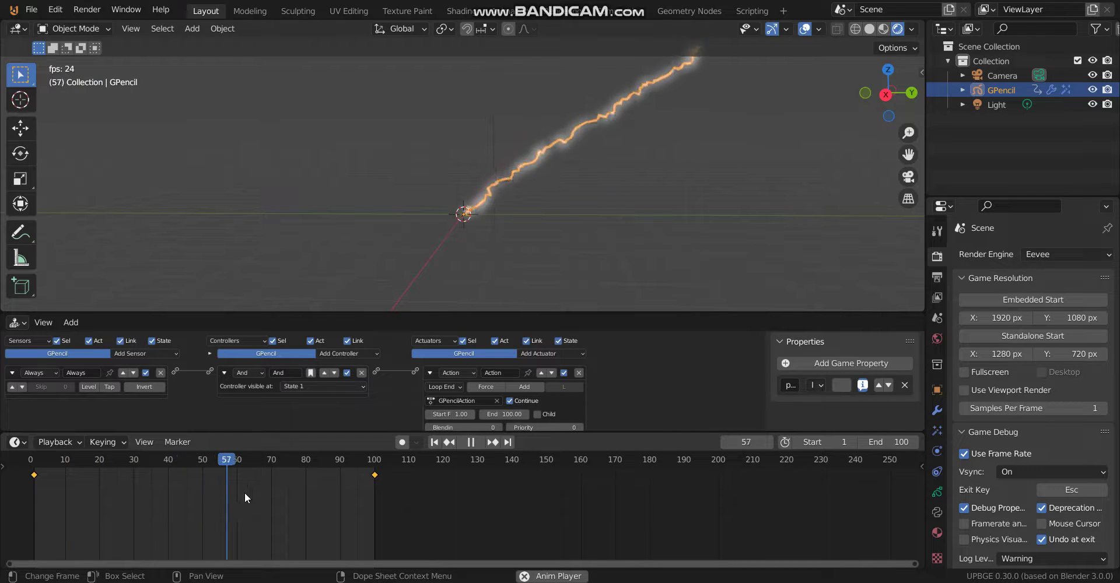
left_click(536, 209)
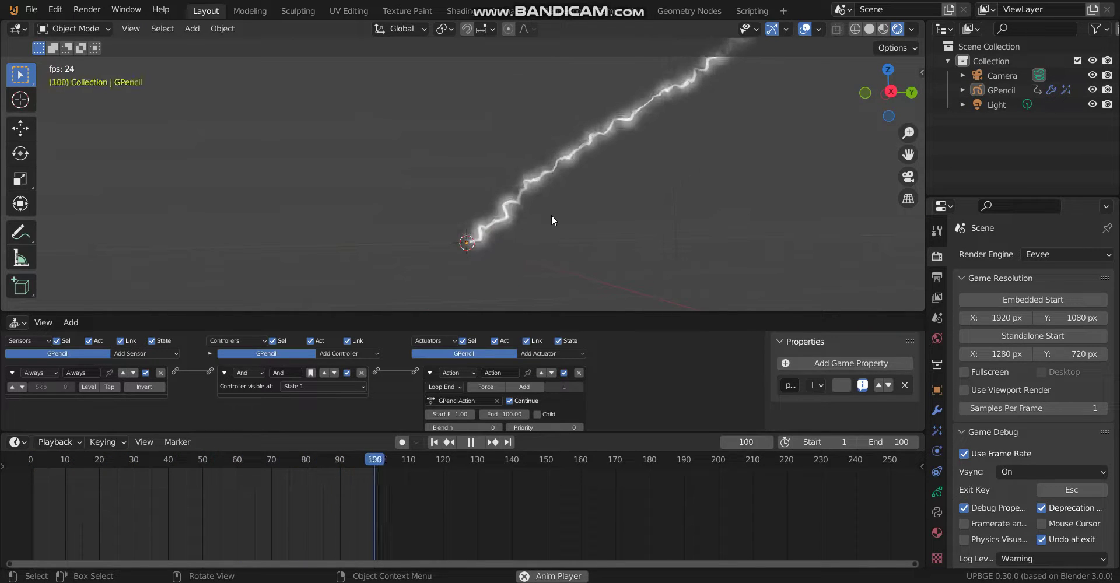
left_click(551, 171)
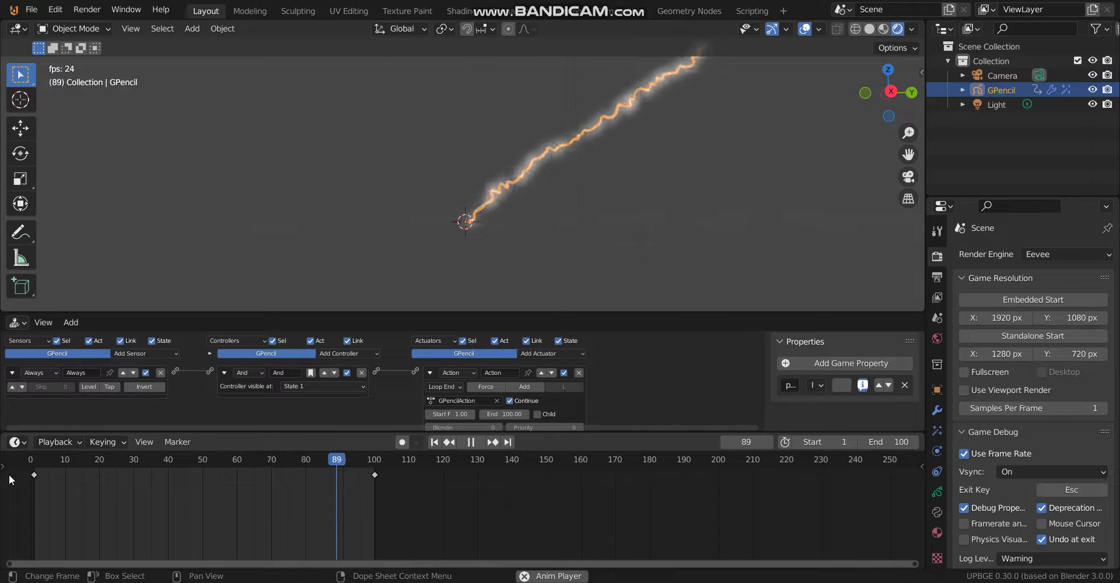
Check the Noise modifier's offset at frames 1 and 100, and set its Noise Seed to 20.
left_click(937, 492)
left_click(937, 412)
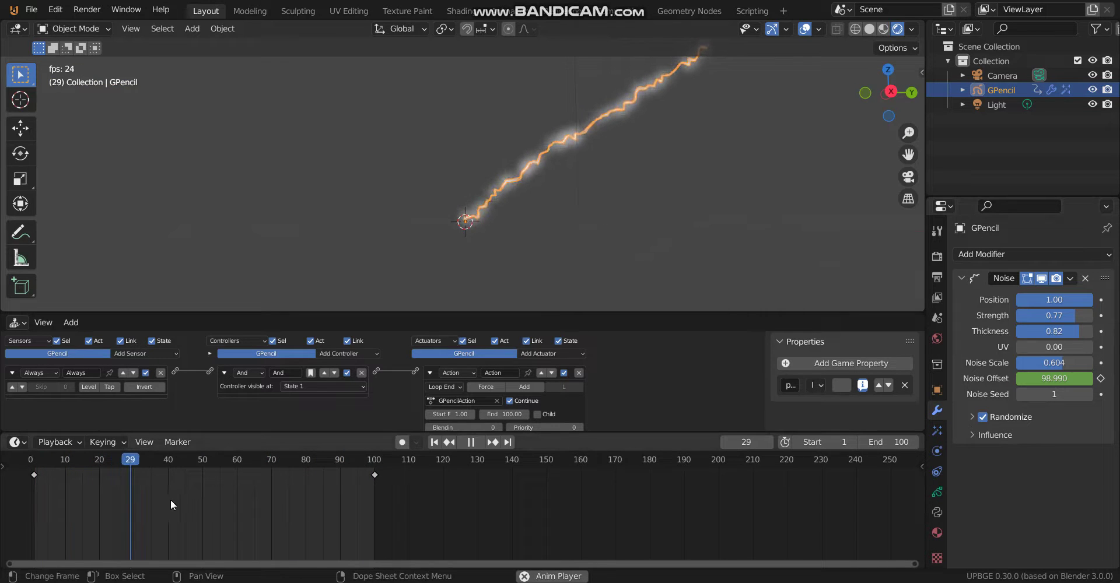
left_click(35, 467)
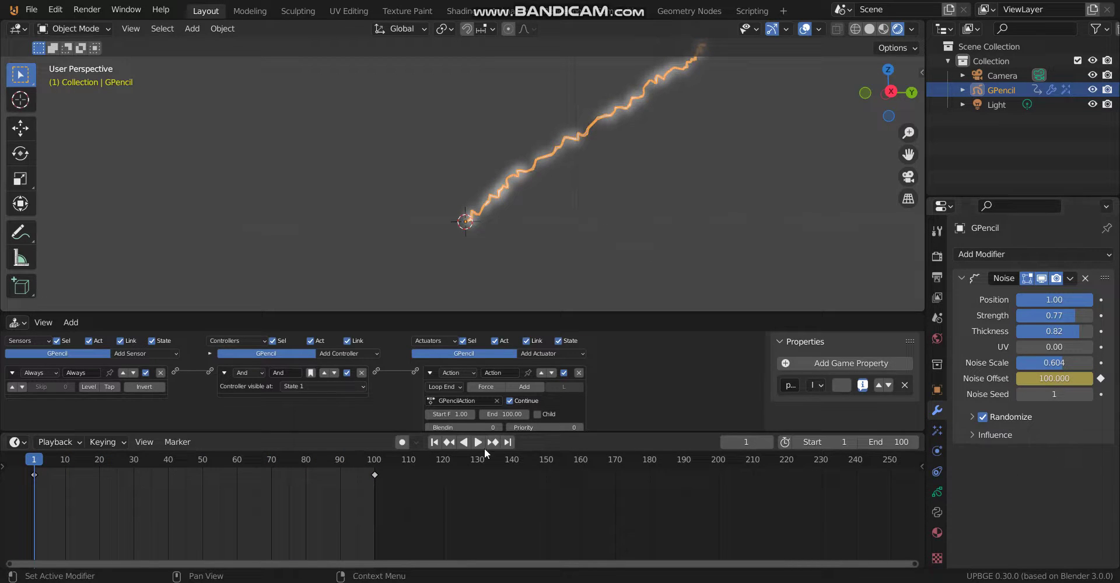
left_click(375, 460)
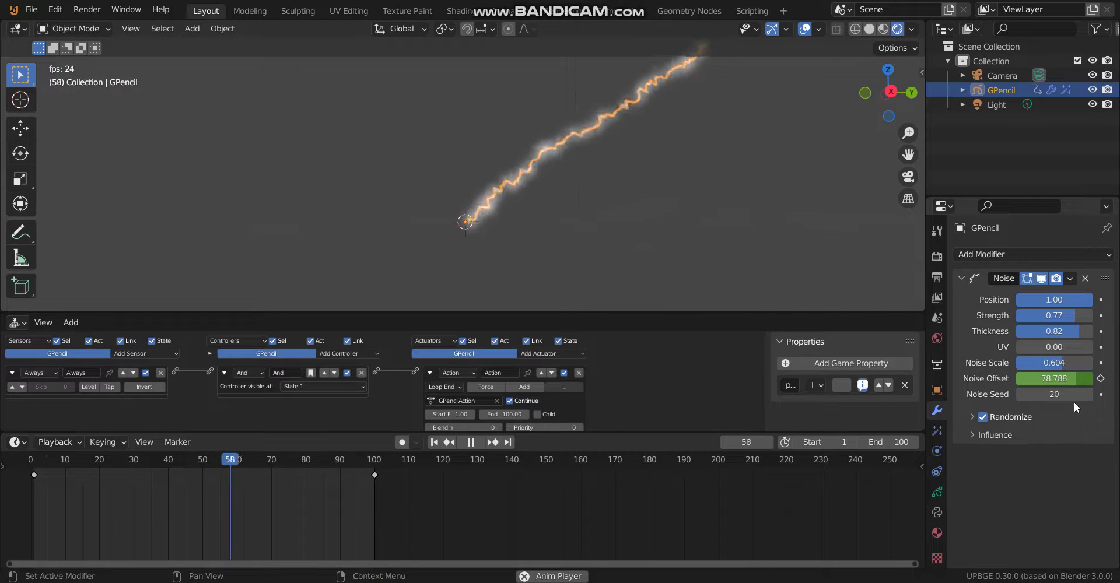
middle_click_drag(780, 268, 702, 223)
left_click(689, 220)
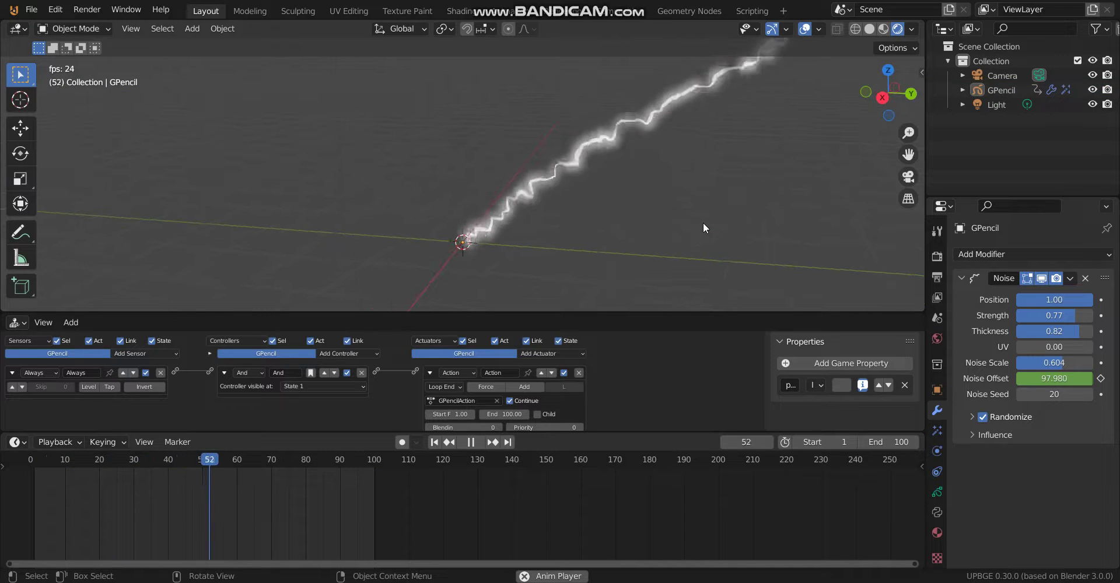
Set the Noise modifier's Noise Scale to 0.254, Position to 0.69, Strength to 0.63 and Thickness to 1.00.
scroll(703, 228, "down", 5)
scroll(702, 221, "up", 3)
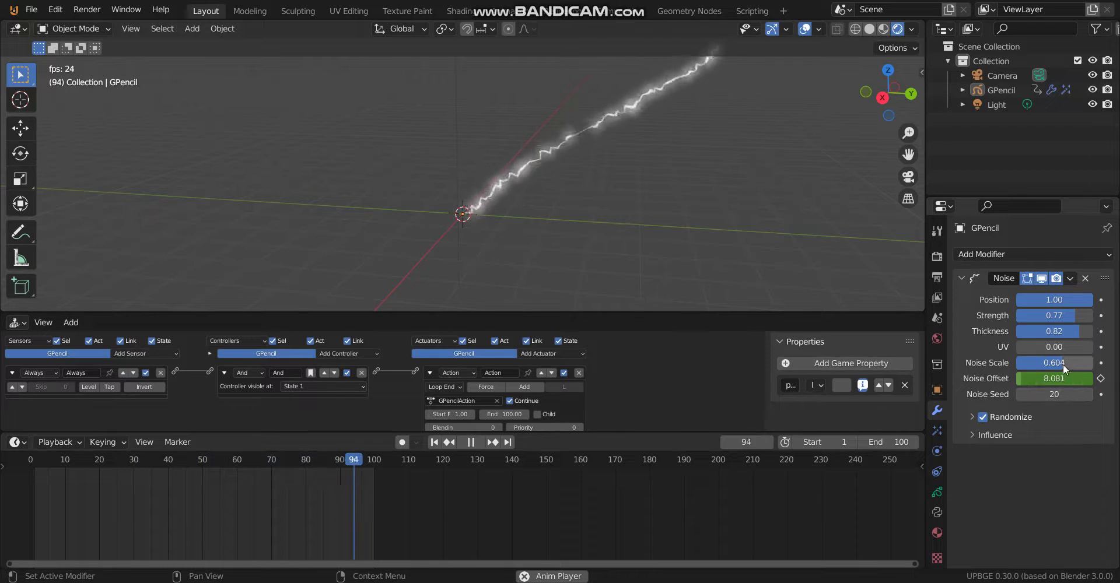
left_click_drag(1063, 364, 1024, 363)
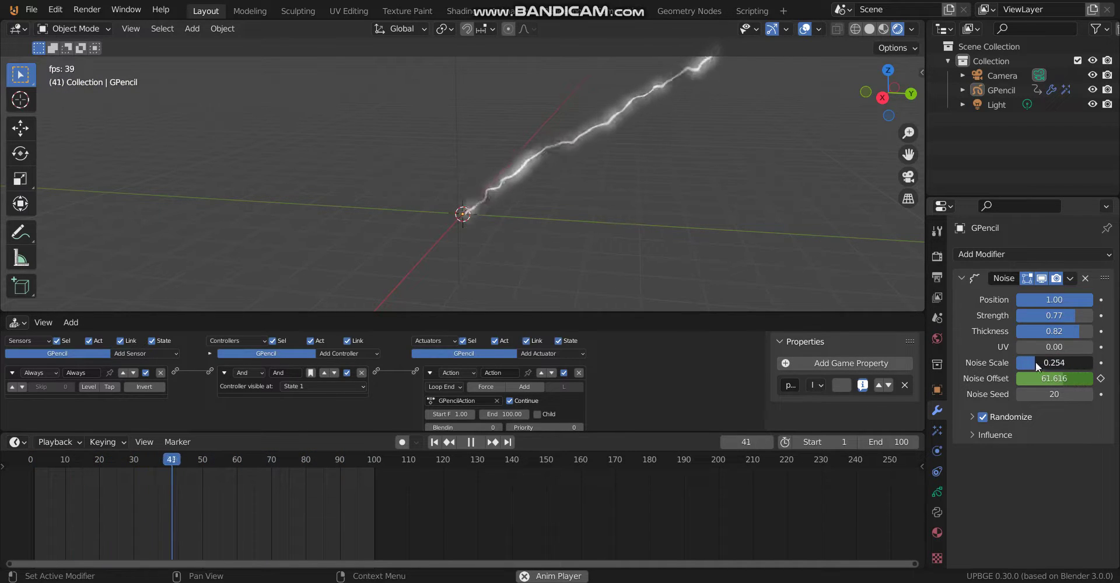
scroll(720, 219, "up", 3)
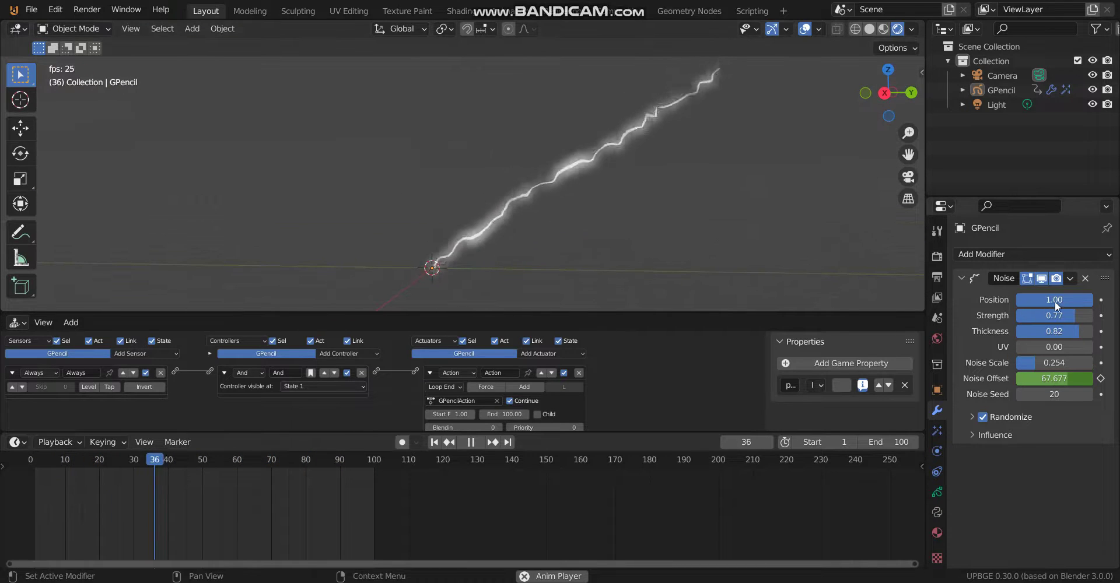
left_click_drag(1055, 301, 1021, 347)
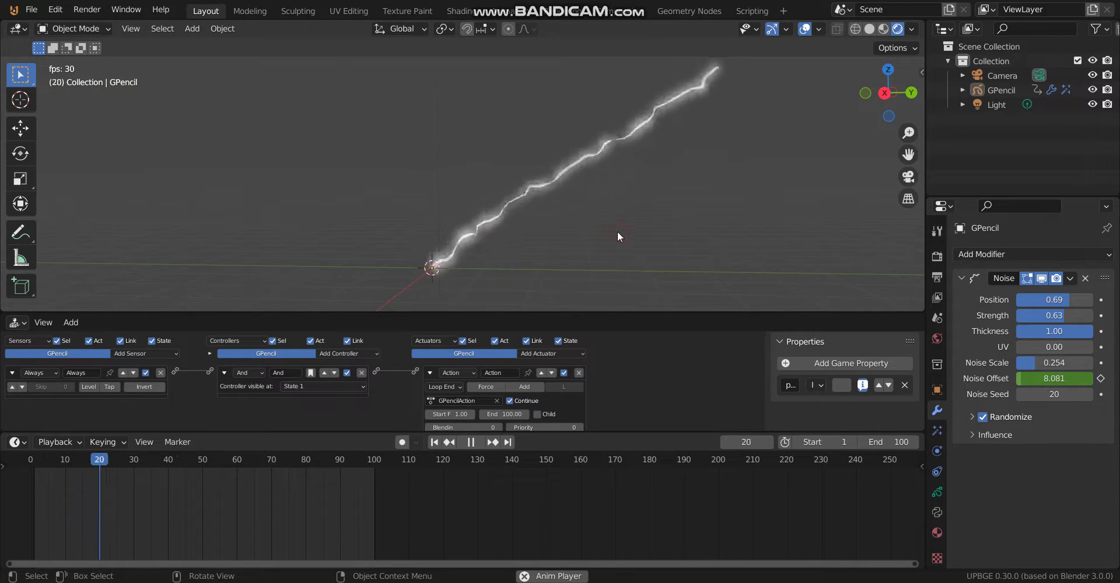
Add an icosphere at the lightning's lower end and scale it down.
mouse_move(617, 231)
middle_mouse_down()
mouse_move(657, 236)
mouse_move(617, 229)
middle_mouse_up()
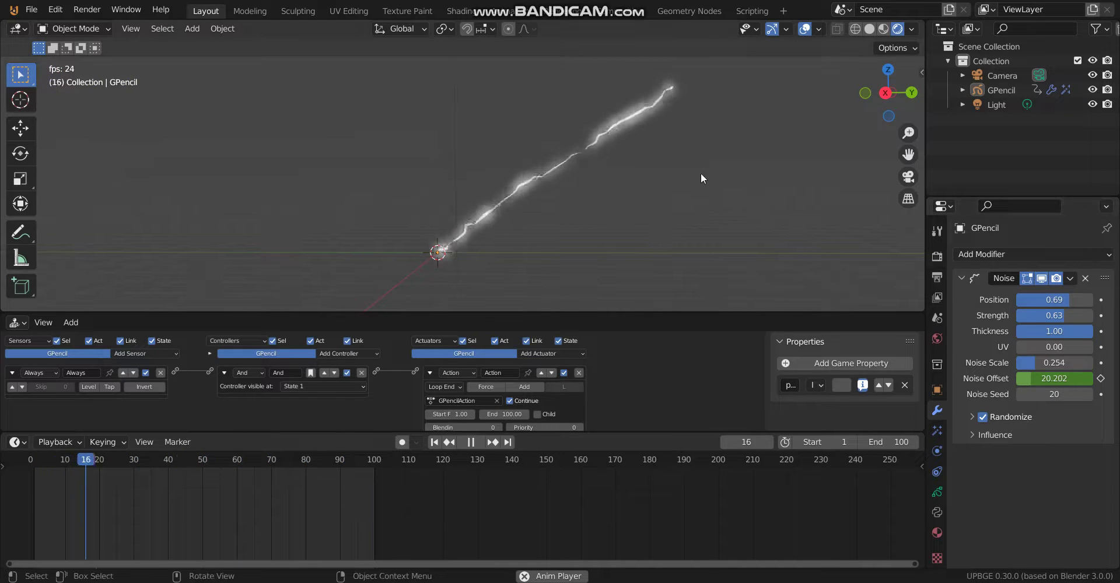
middle_click_drag(701, 173, 594, 223)
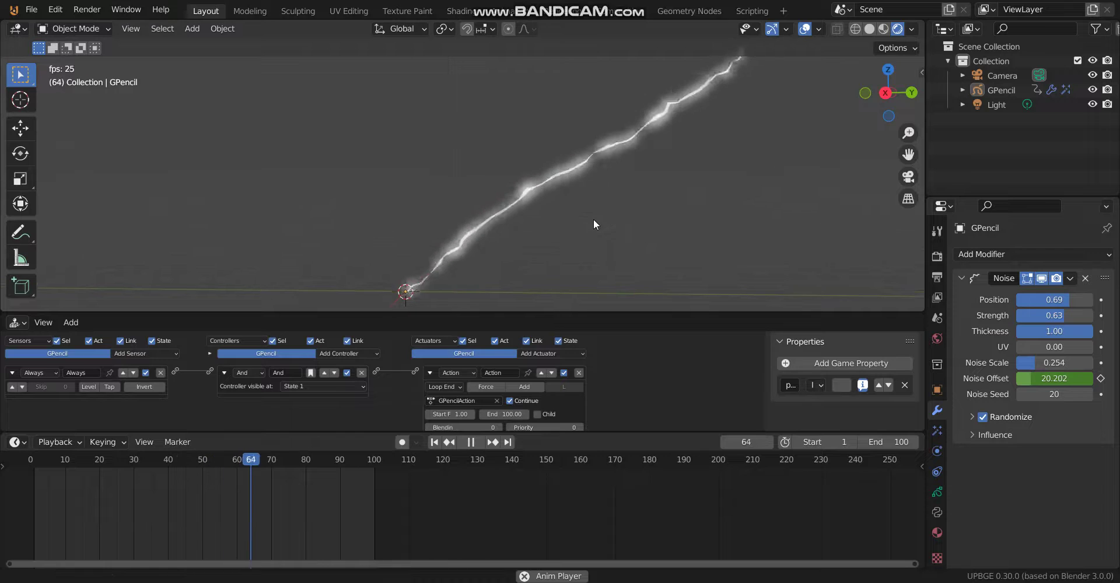
key("shift+a")
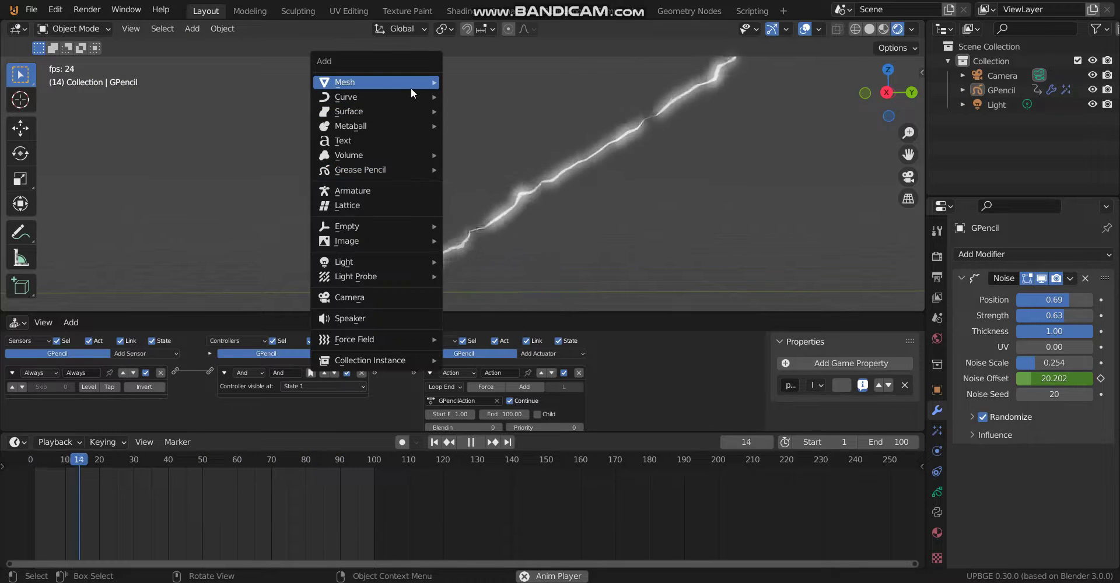
mouse_move(411, 88)
left_click(485, 141)
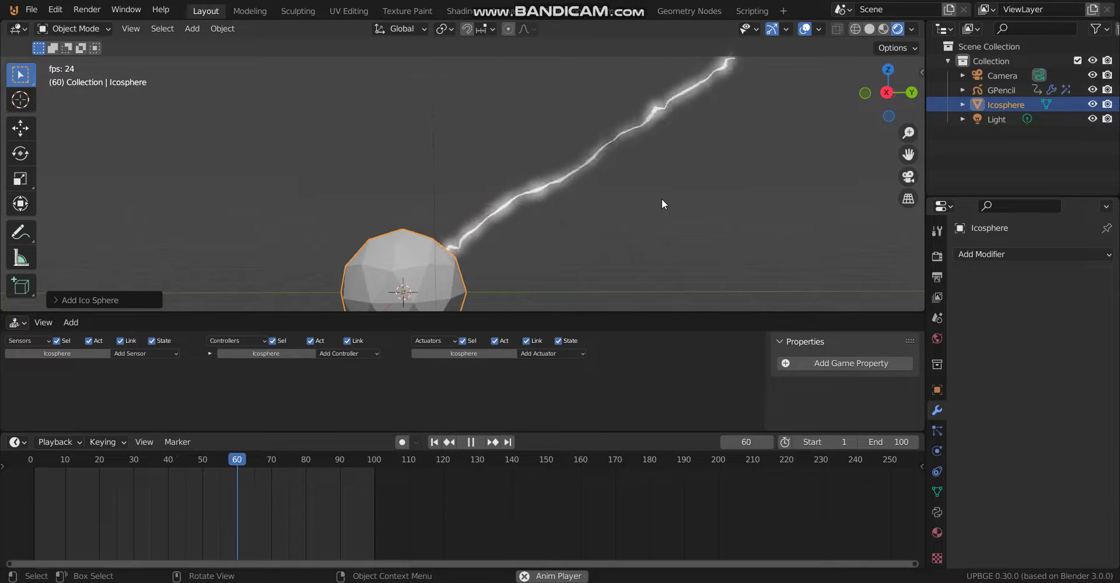
key("s")
left_click(557, 207)
Add a Tint modifier to the grease pencil object, using Stroke and Fill mode with the Gradient tint type.
left_click(551, 187)
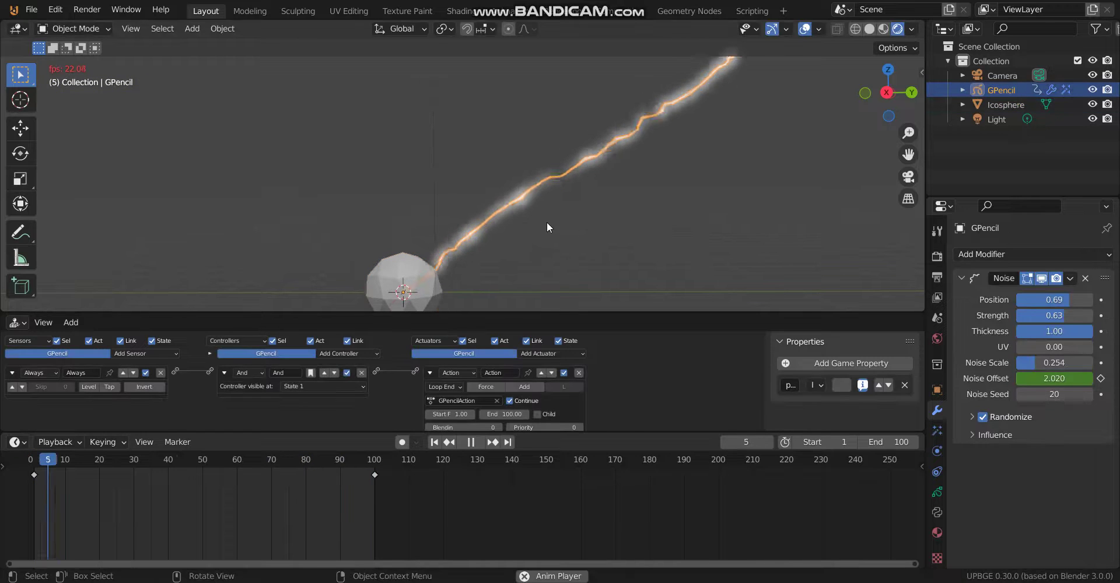
left_click(1029, 254)
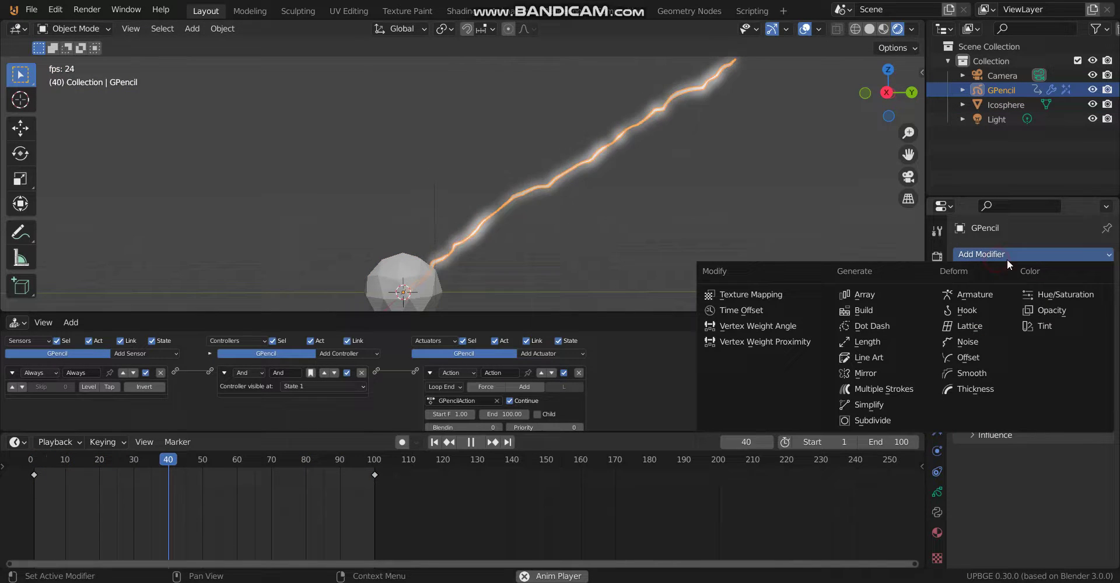
left_click(1050, 328)
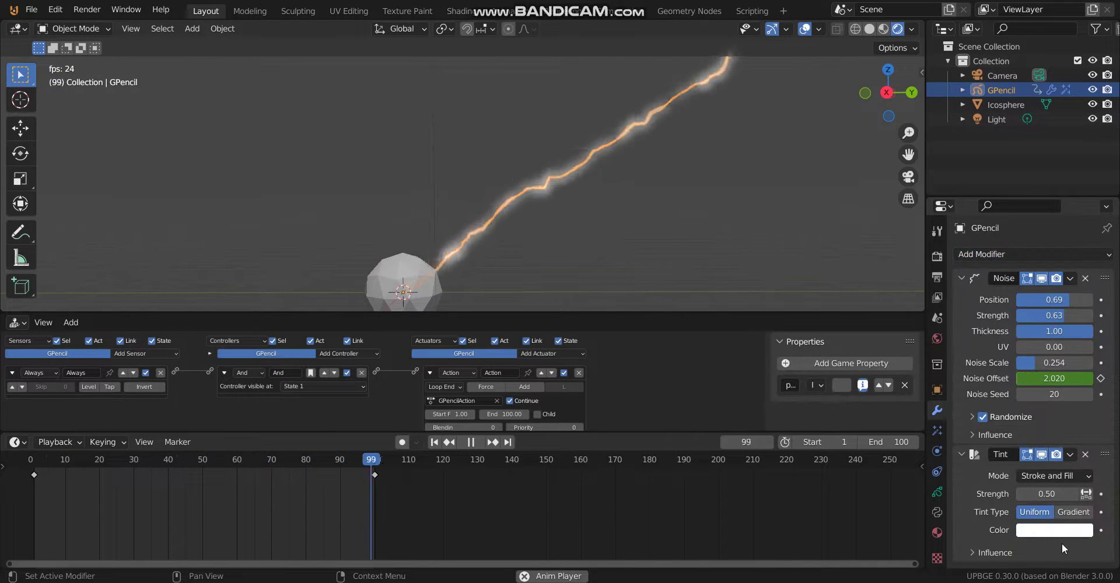
left_click(1054, 476)
left_click(1044, 522)
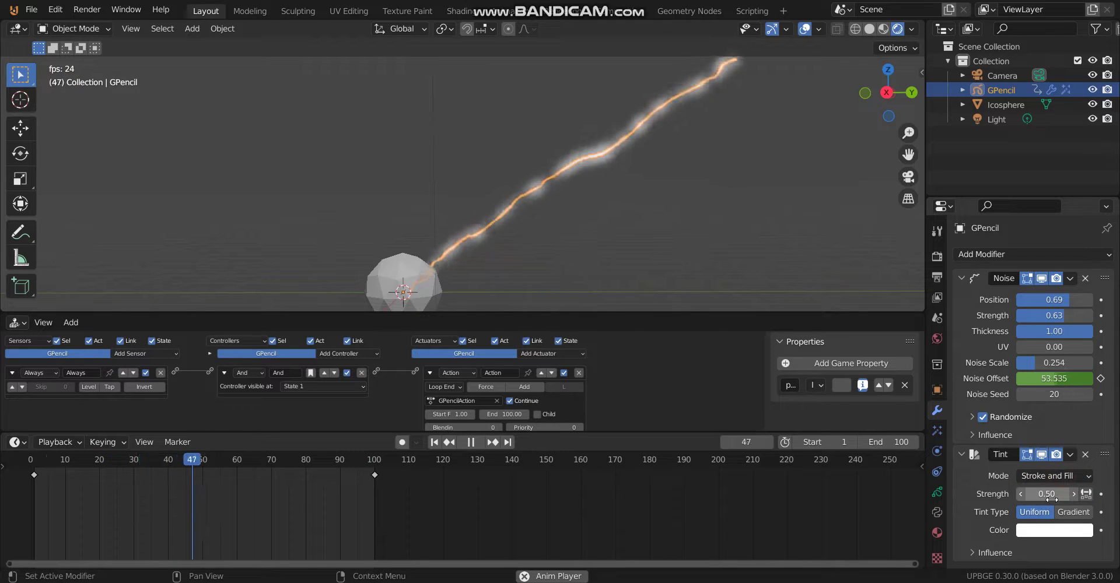
left_click(1074, 512)
Assign the icosphere as the Tint modifier's gradient object.
scroll(1071, 503, "down", 3)
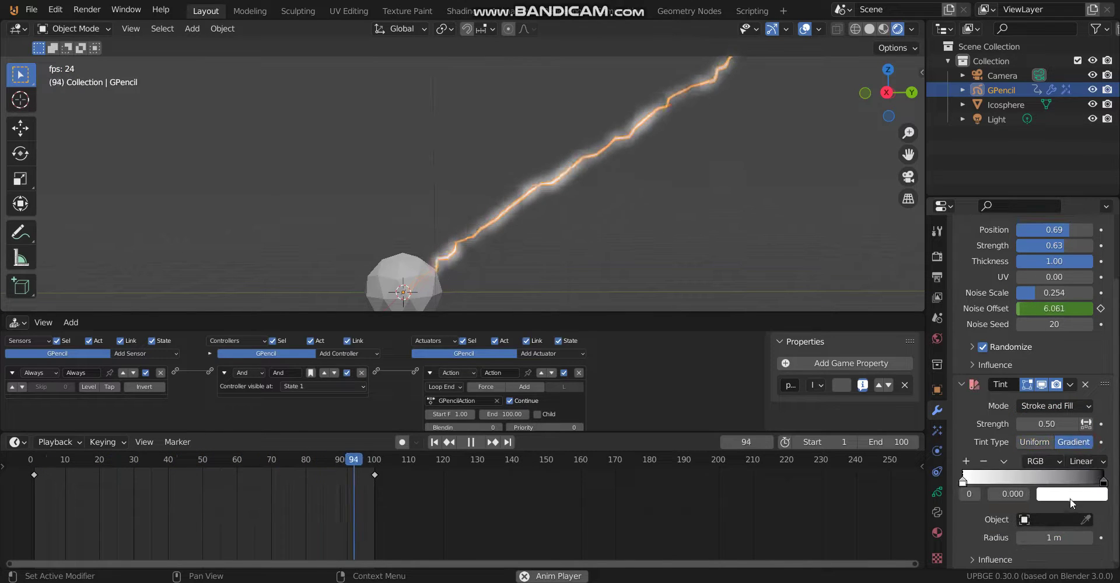
left_click(1053, 520)
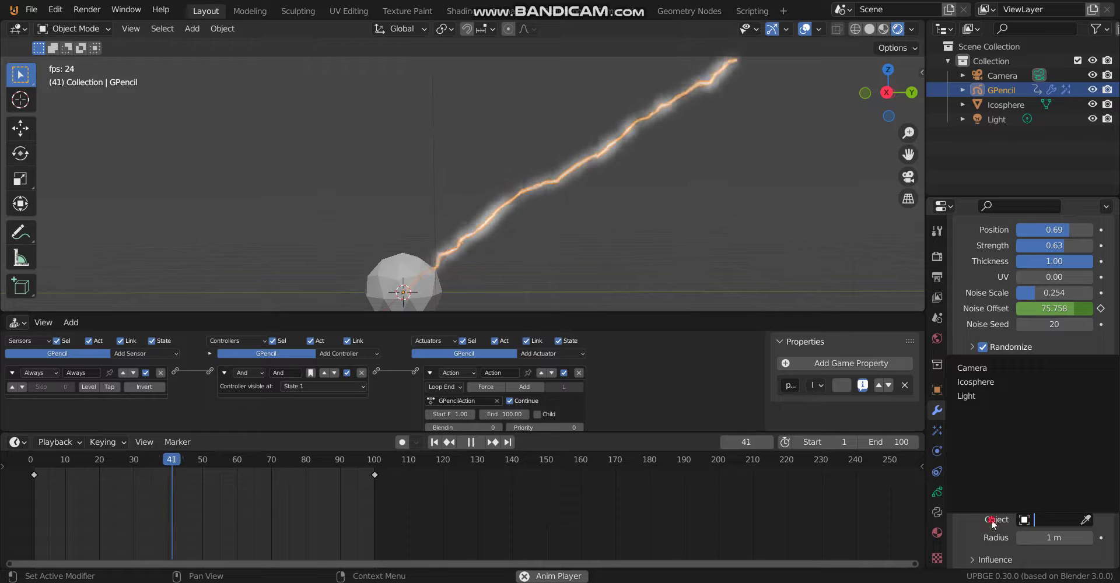
left_click(1086, 520)
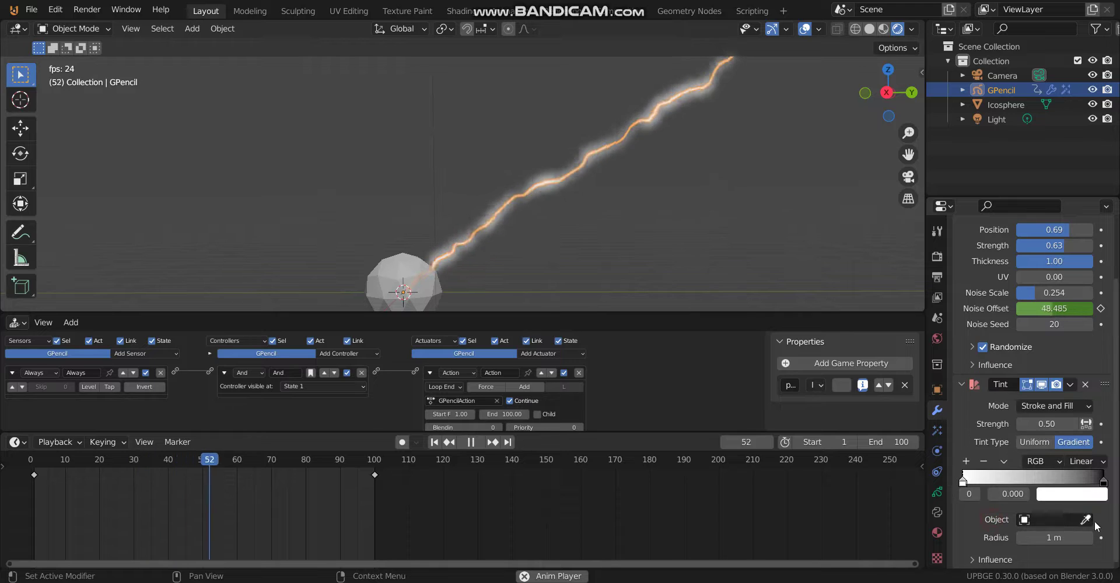
left_click(394, 252)
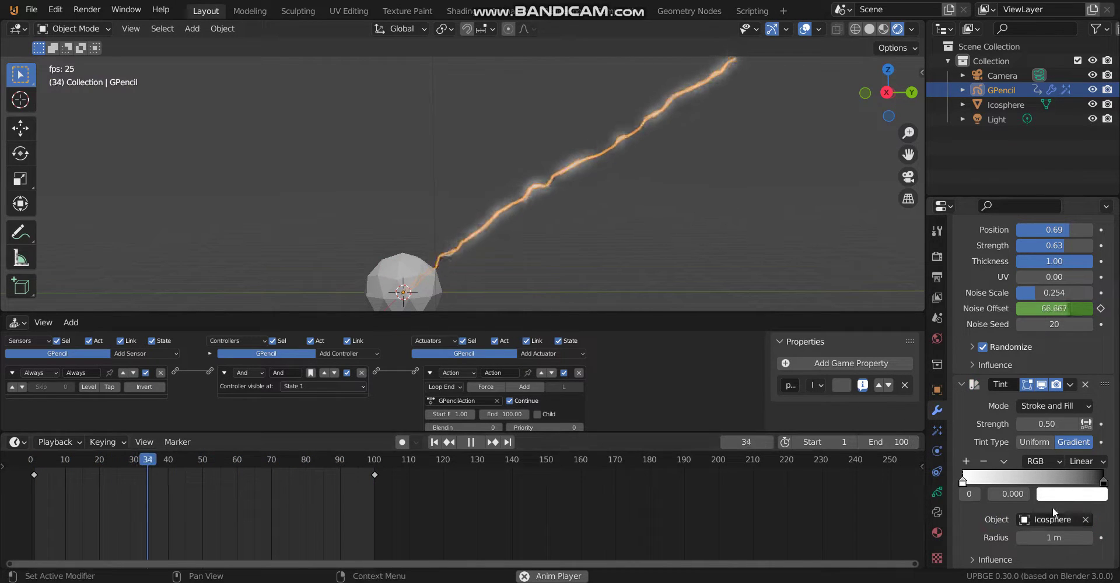
Set the Tint modifier's strength to 0.71 and radius to 2.78 m, and shift the black gradient stop to about 0.957.
left_click_drag(1046, 424, 1068, 424)
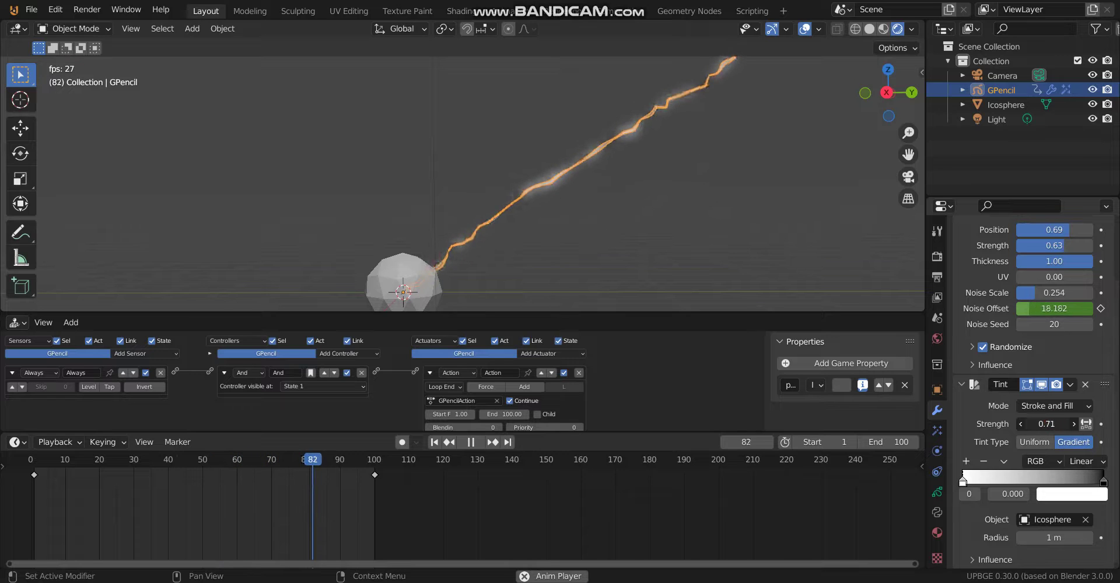
left_click_drag(1054, 538, 1090, 537)
left_click_drag(1103, 482, 1097, 486)
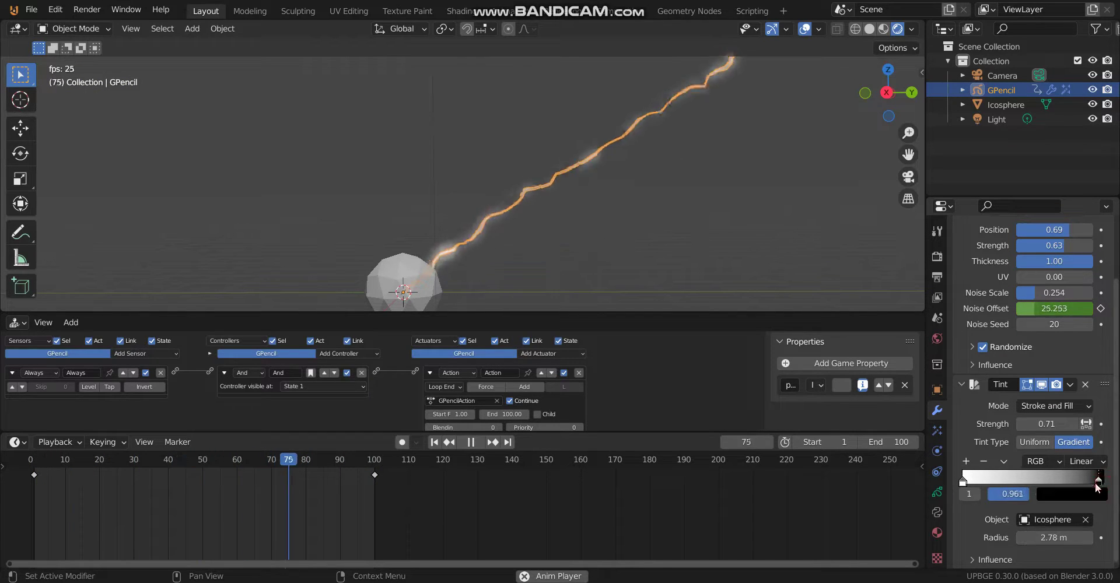
Move the icosphere around to test the tint falloff, place it beside the lightning's lower end, and reselect the grease pencil object.
left_click(420, 249)
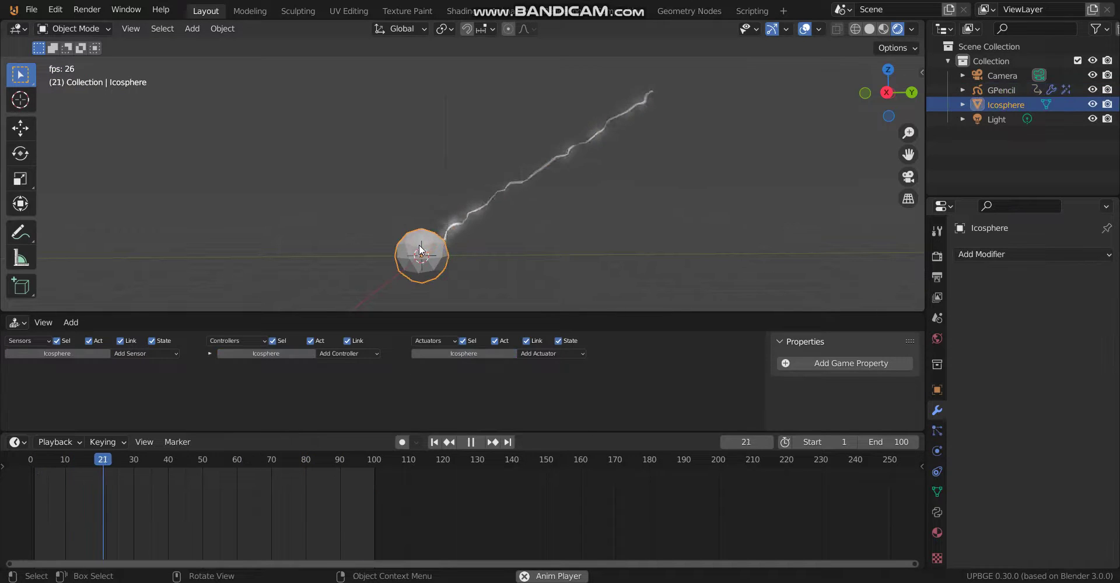
key("g")
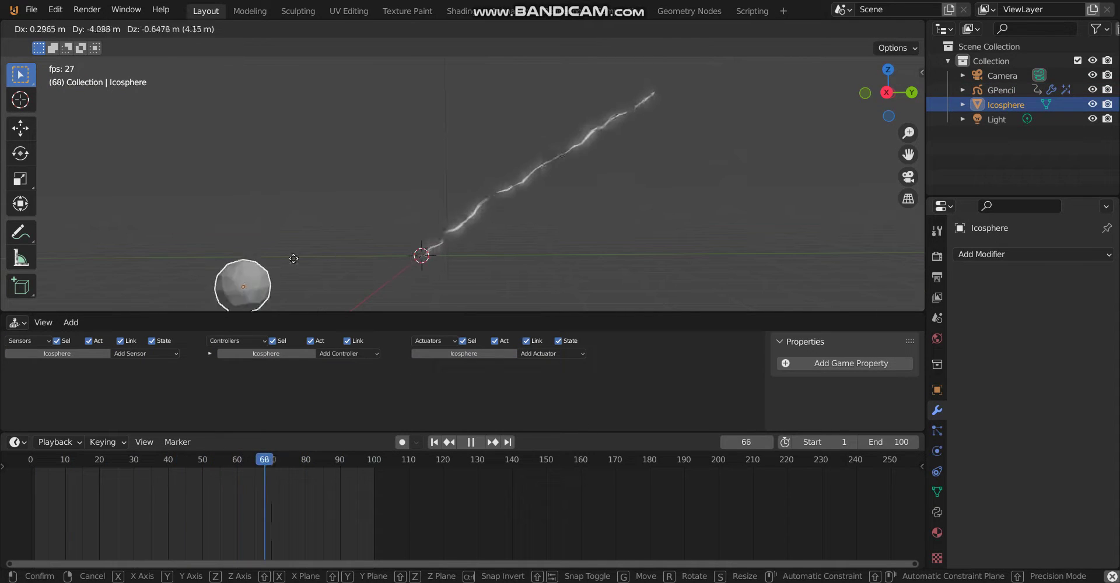
left_click(412, 261)
left_click(507, 192)
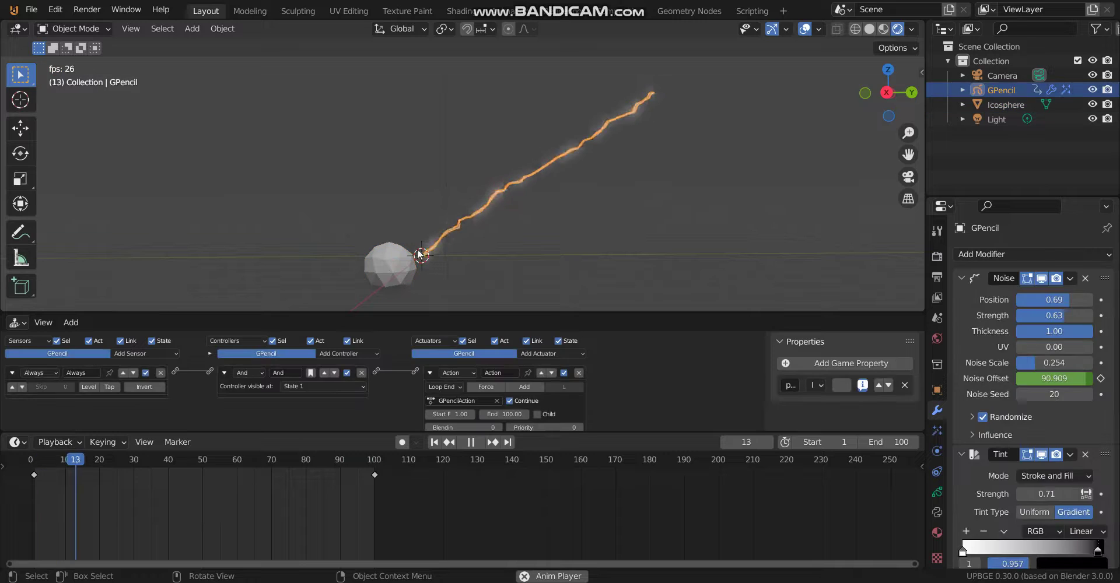
Set the Tint modifier's radius to 20.5 m and its strength to 1.80, and stop the animation playback.
left_click(408, 261)
left_click(450, 233)
left_click(458, 226)
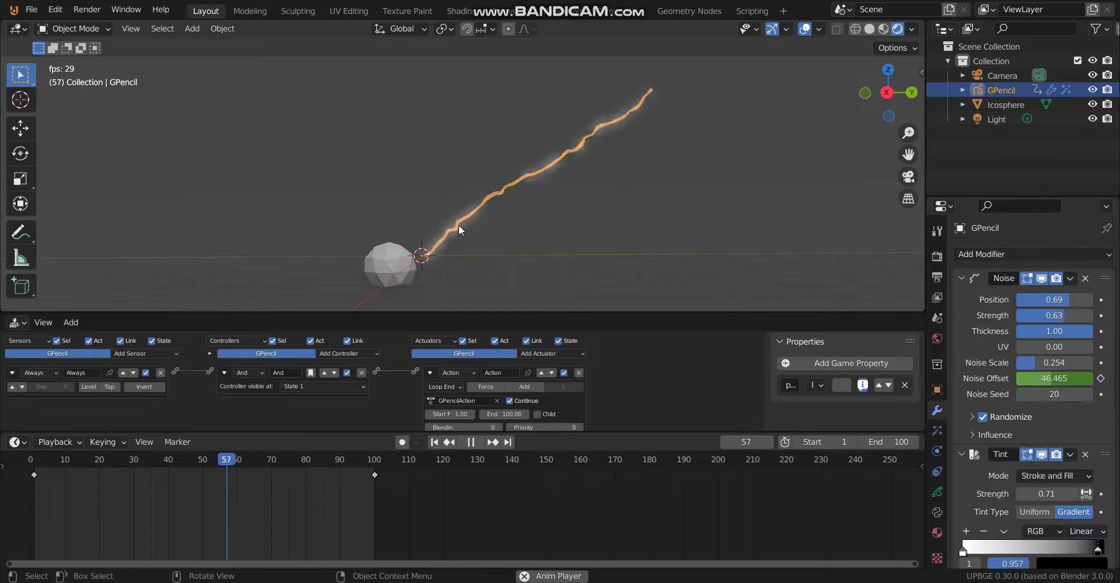
scroll(1043, 528, "down", 3)
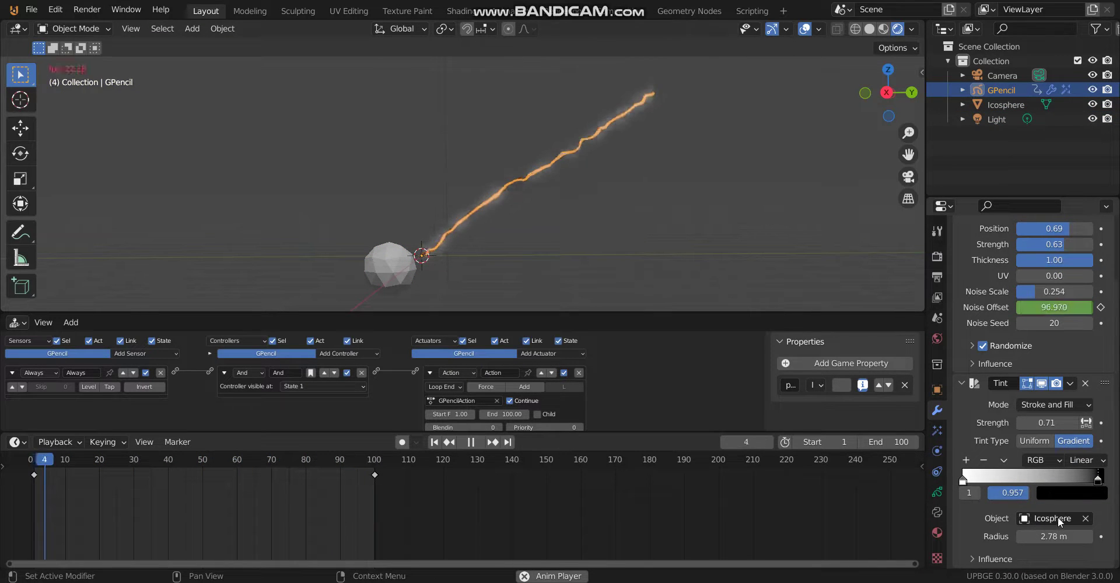
left_click_drag(1050, 537, 1091, 537)
left_click_drag(1047, 423, 1093, 422)
key("space")
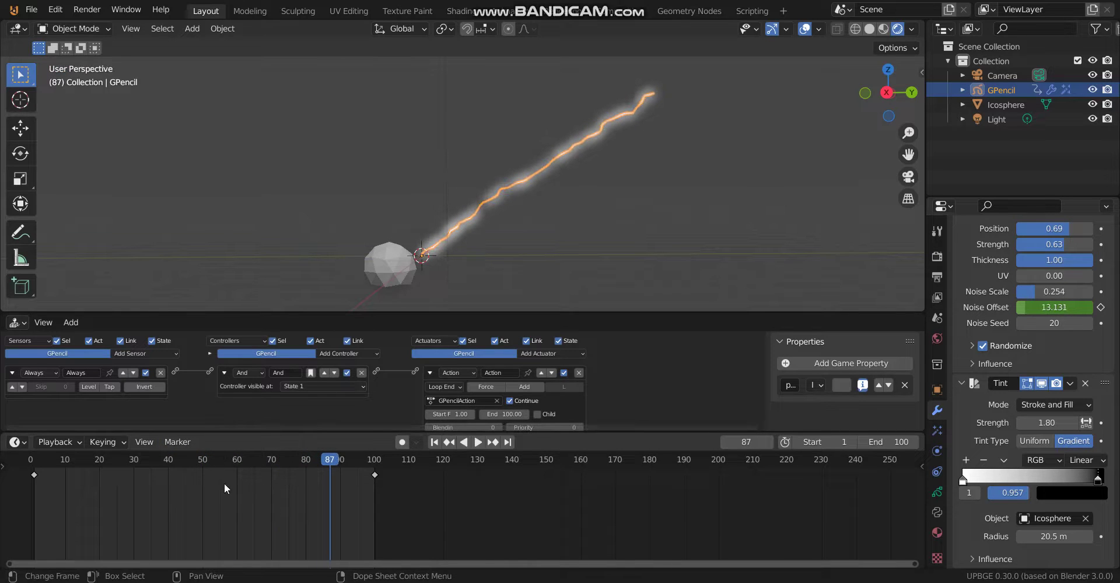
Reselect the grease pencil lightning and shift the Tint gradient's black stop to about 0.875.
left_click(391, 281)
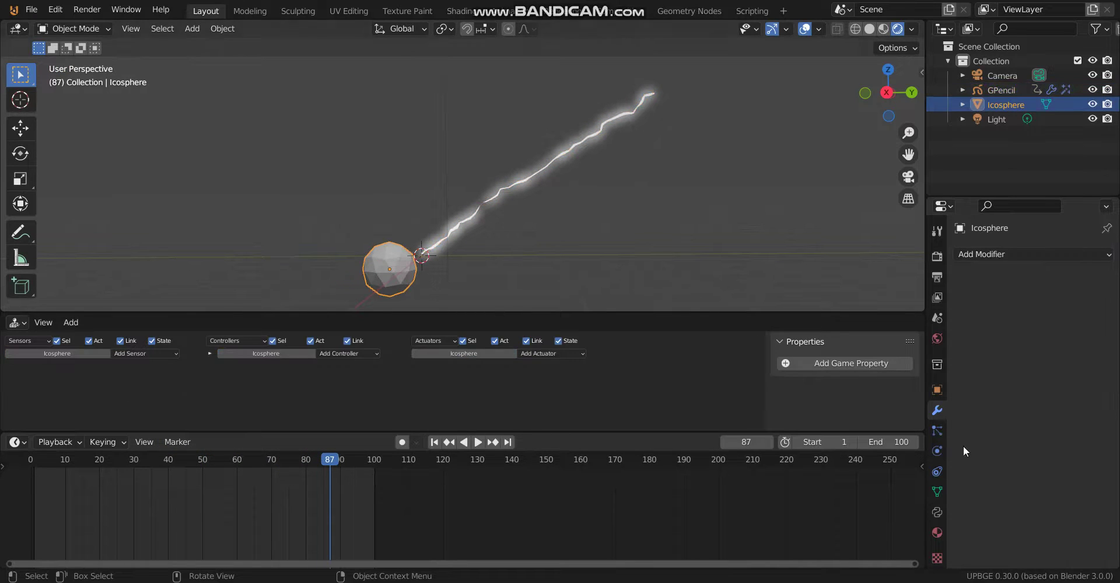
left_click(562, 153)
scroll(1035, 488, "down", 3)
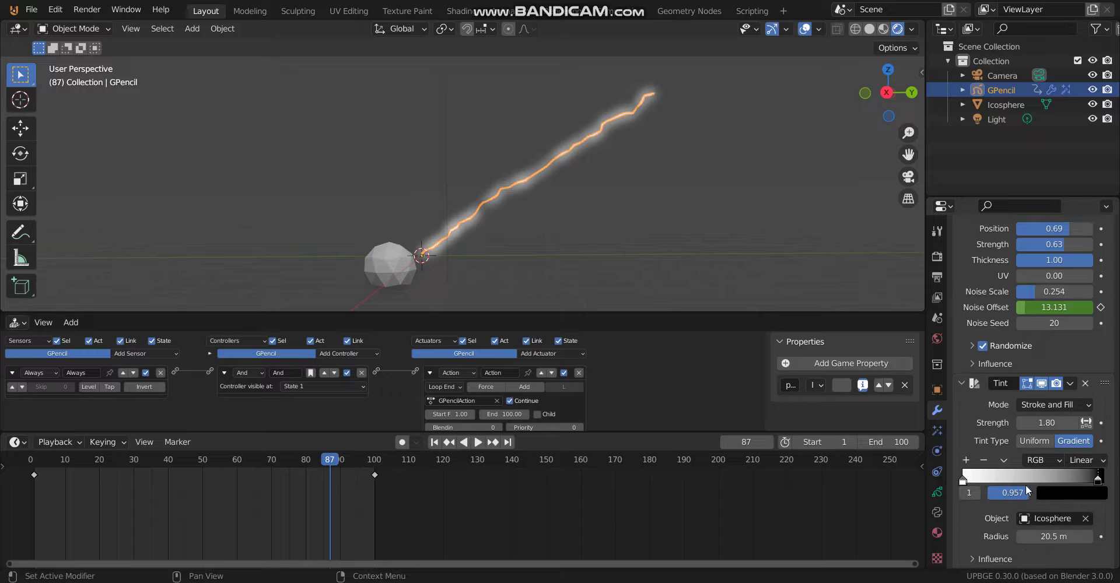
left_click(1098, 481)
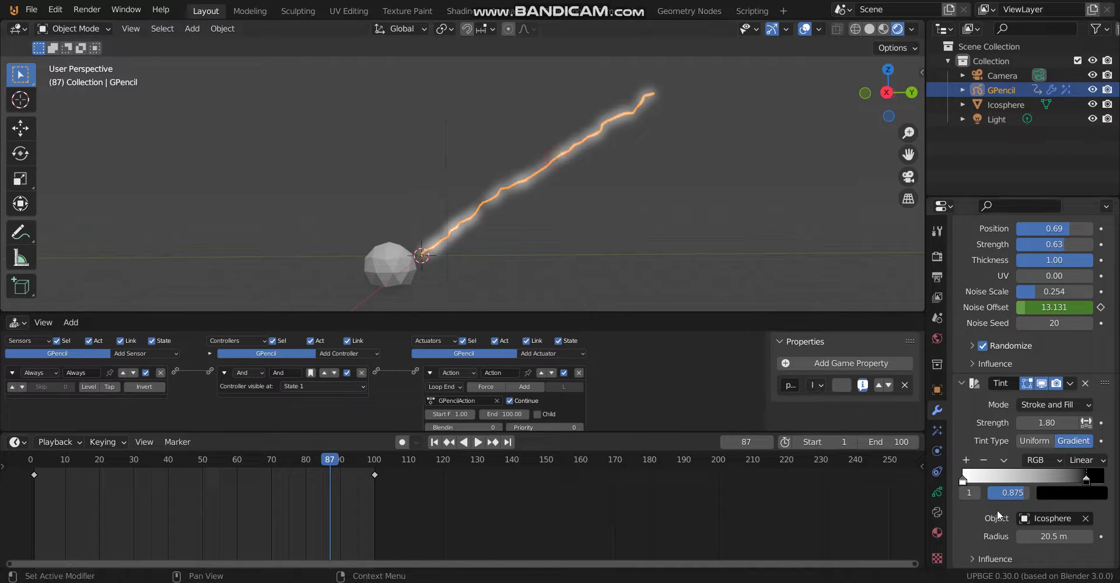
Choose the Add blend mode again for the grease pencil layer, and toggle Use Lights on and off.
left_click(937, 493)
left_click(1046, 358)
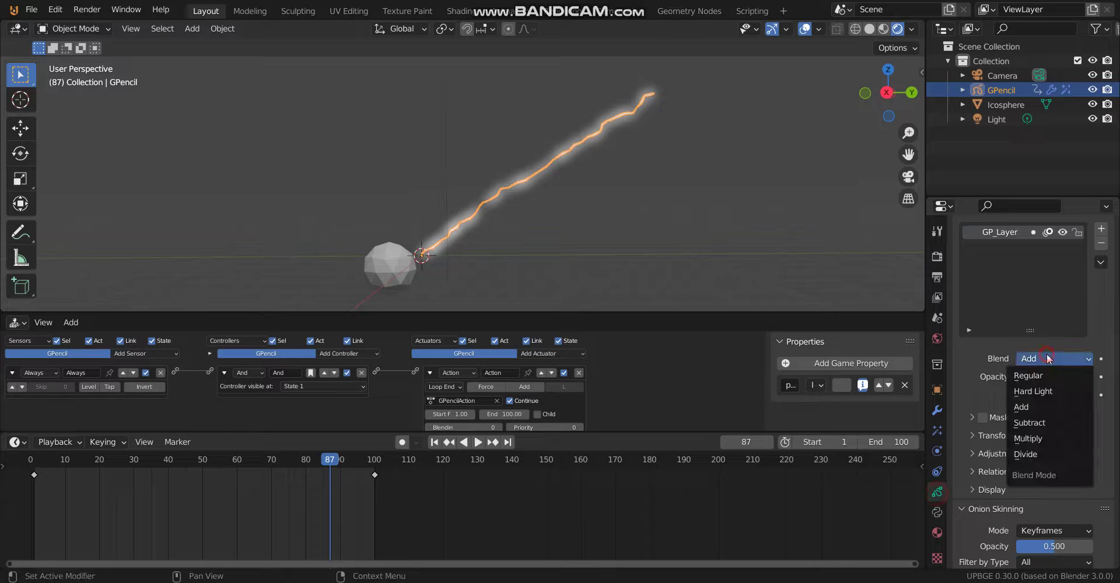
left_click(1035, 407)
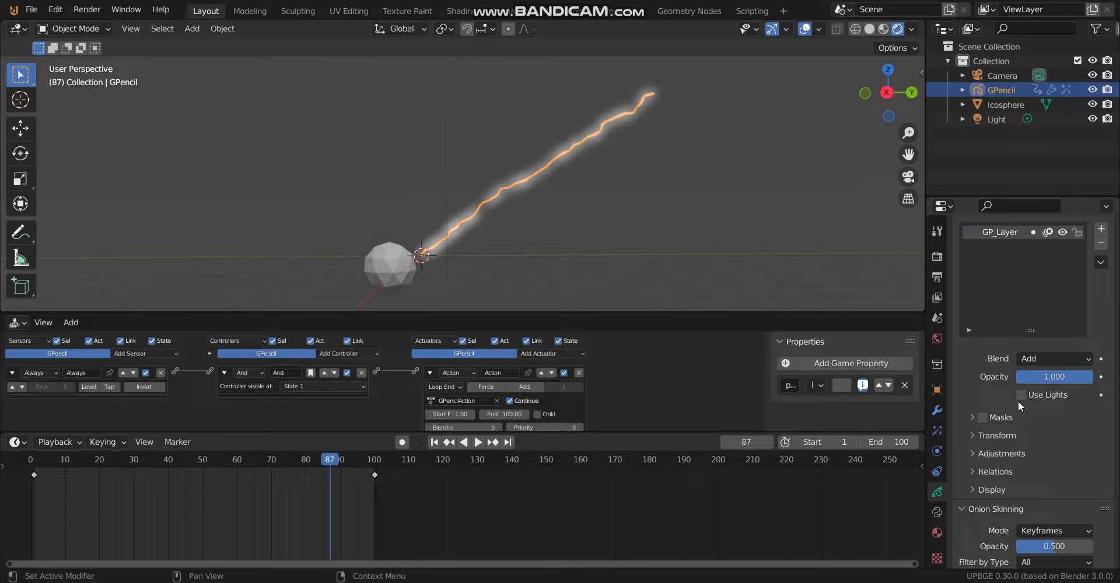
left_click(1020, 396)
left_click(1020, 397)
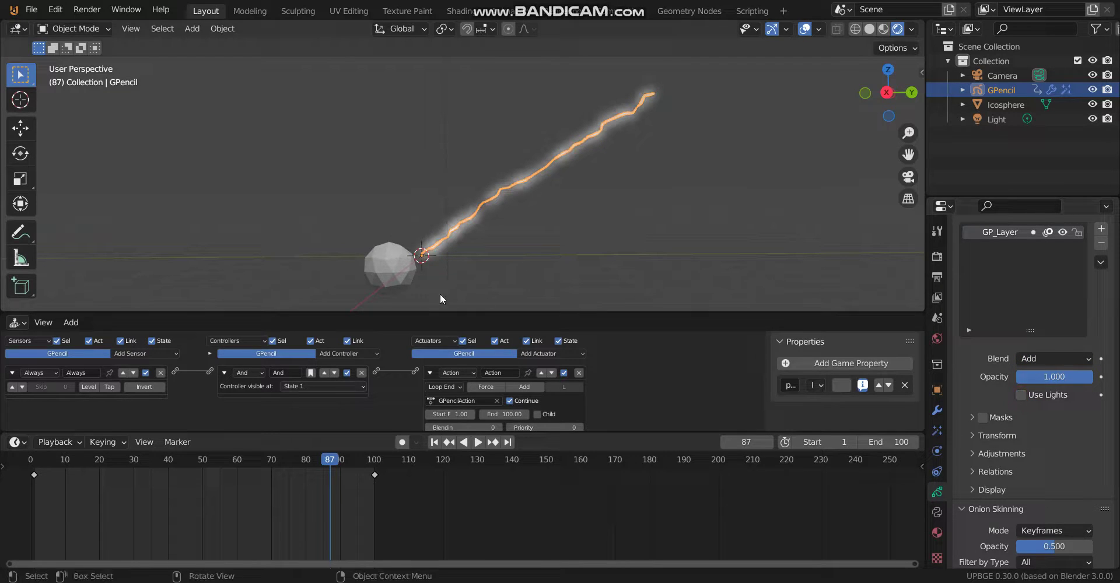
Reselect the lightning and move the black stop of its Tint gradient inward to about 0.588.
left_click(402, 270)
left_click(449, 214)
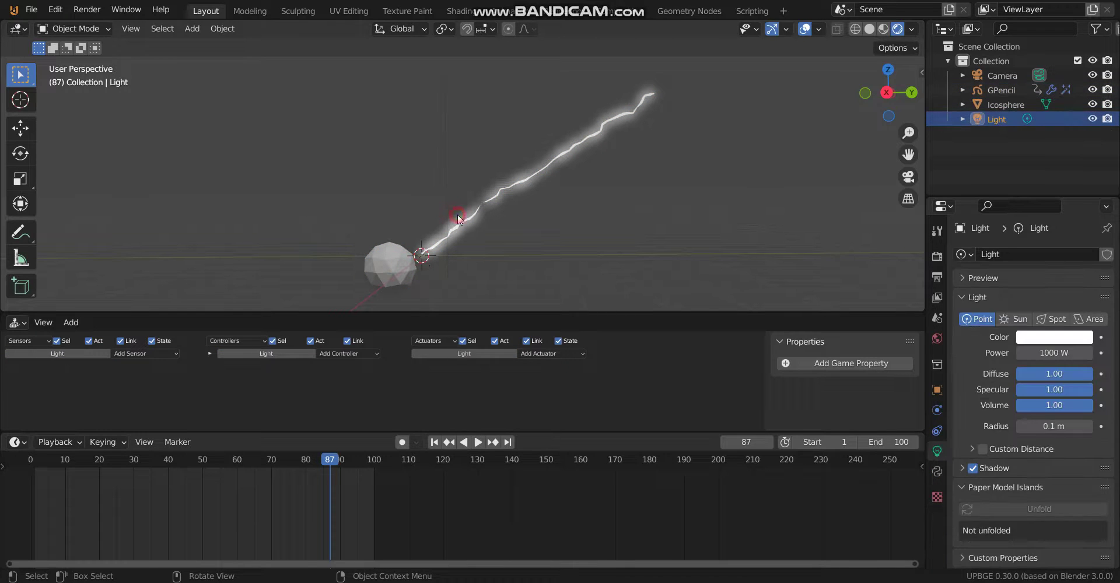
left_click(457, 215)
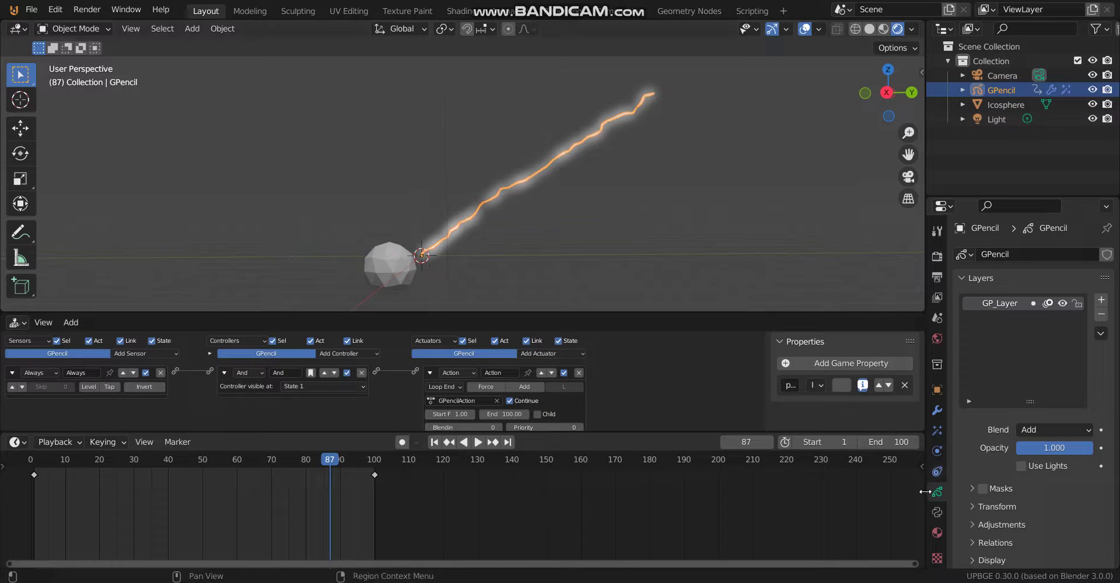
left_click(937, 411)
scroll(1016, 456, "down", 3)
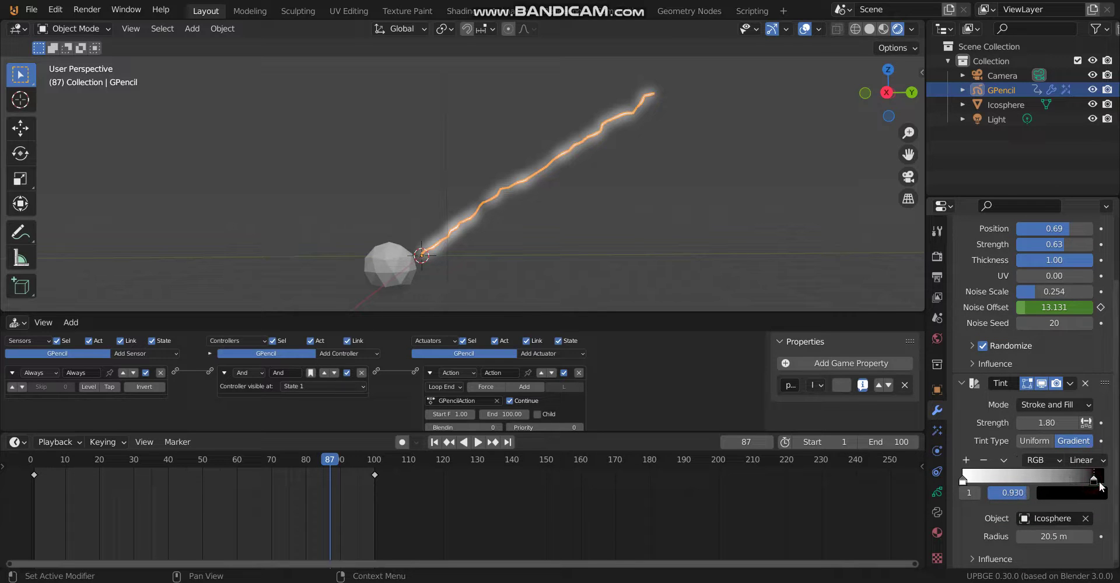
left_click_drag(1094, 486, 1052, 486)
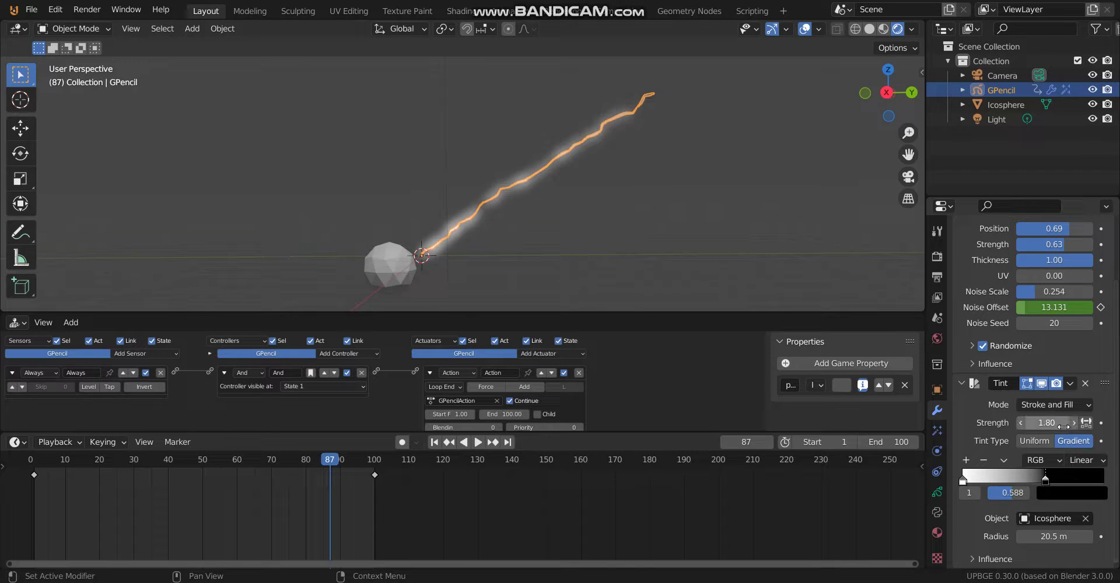
Set the Tint radius to 12.7 m and move the gradient's black stop back out to about 0.891.
left_click_drag(1046, 423, 1067, 423)
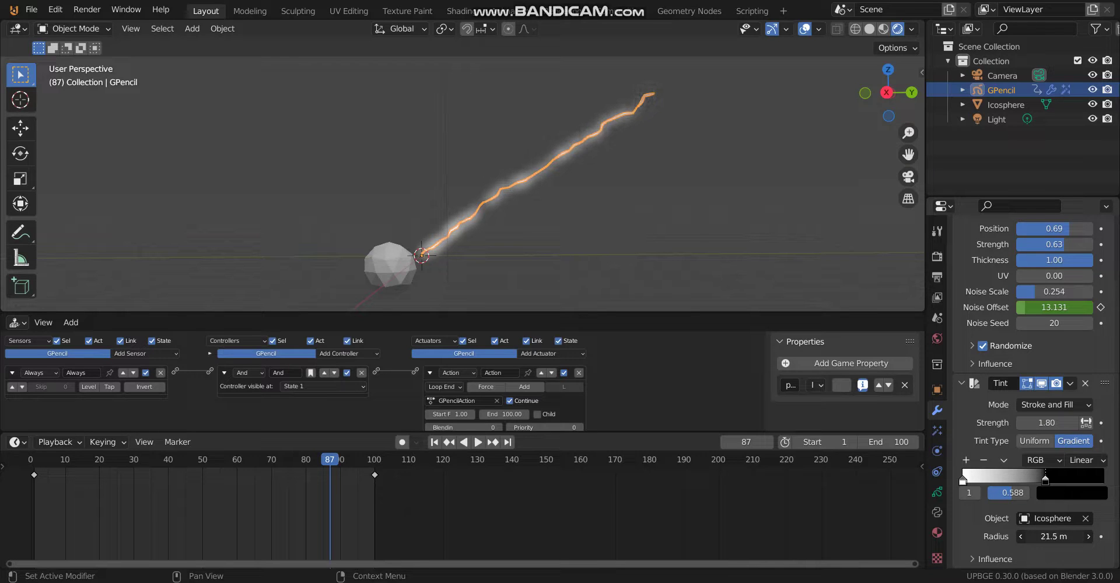
mouse_move(1052, 537)
left_mouse_down()
mouse_move(1029, 537)
mouse_move(1073, 537)
left_mouse_up()
left_click_drag(1047, 480, 1093, 481)
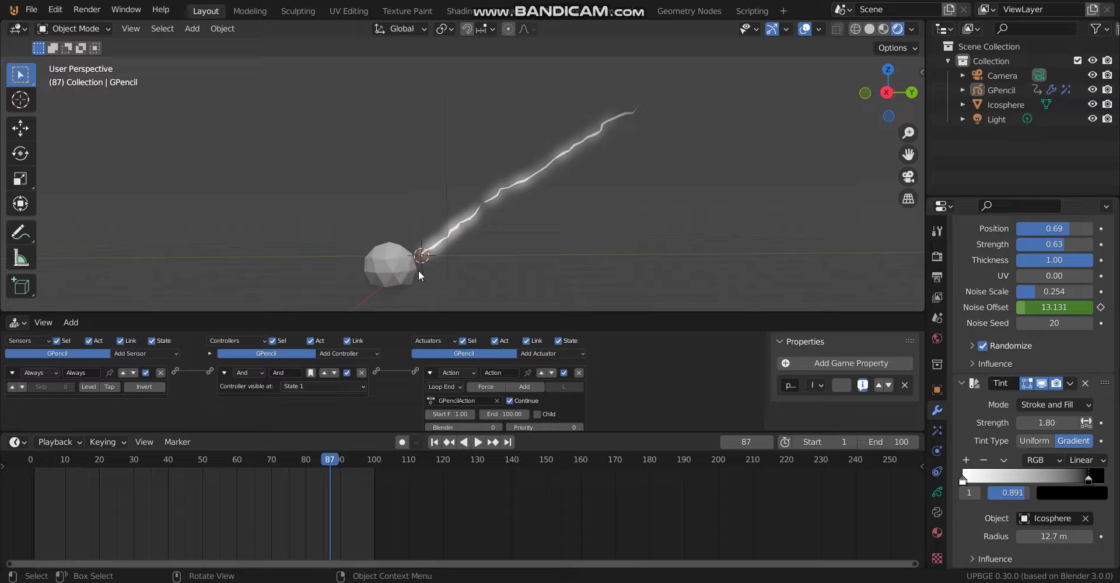
Play the animation, move the icosphere around to test the tint falloff, and place it at the lightning's lower end.
key("space")
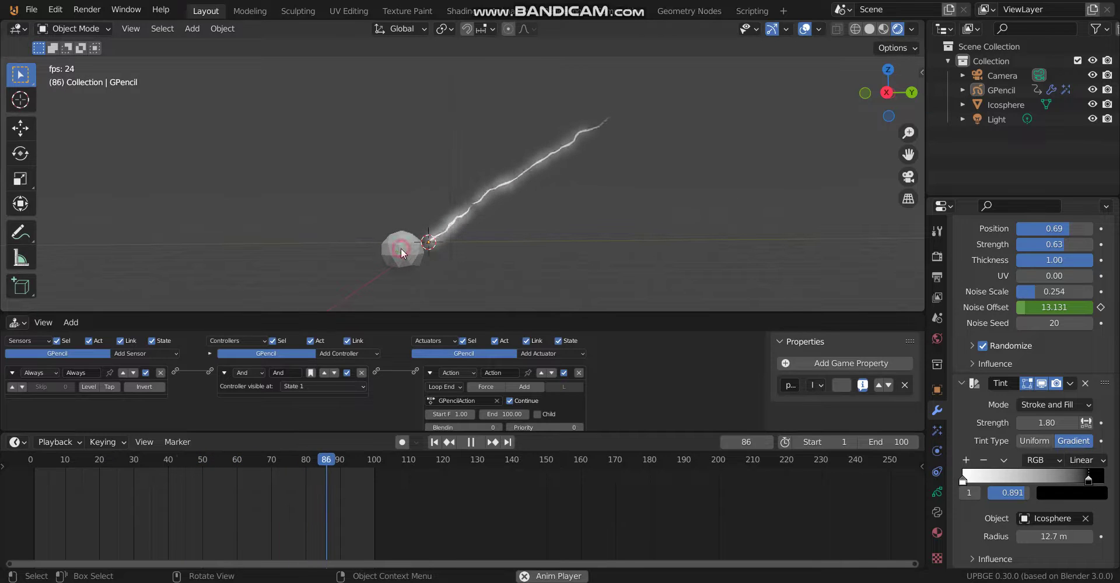
left_click(401, 270)
key("g")
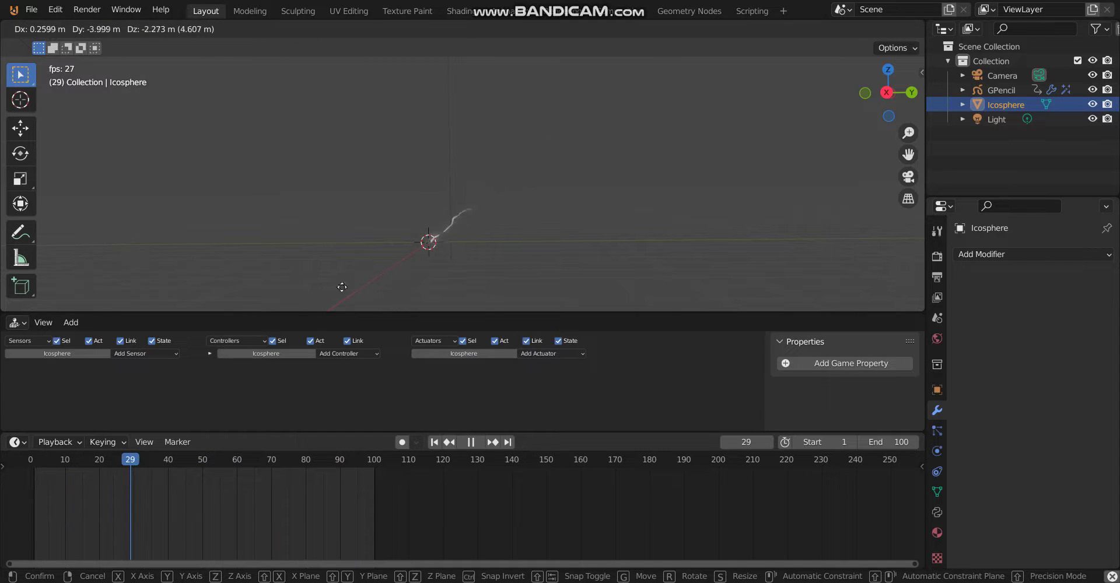
key("g")
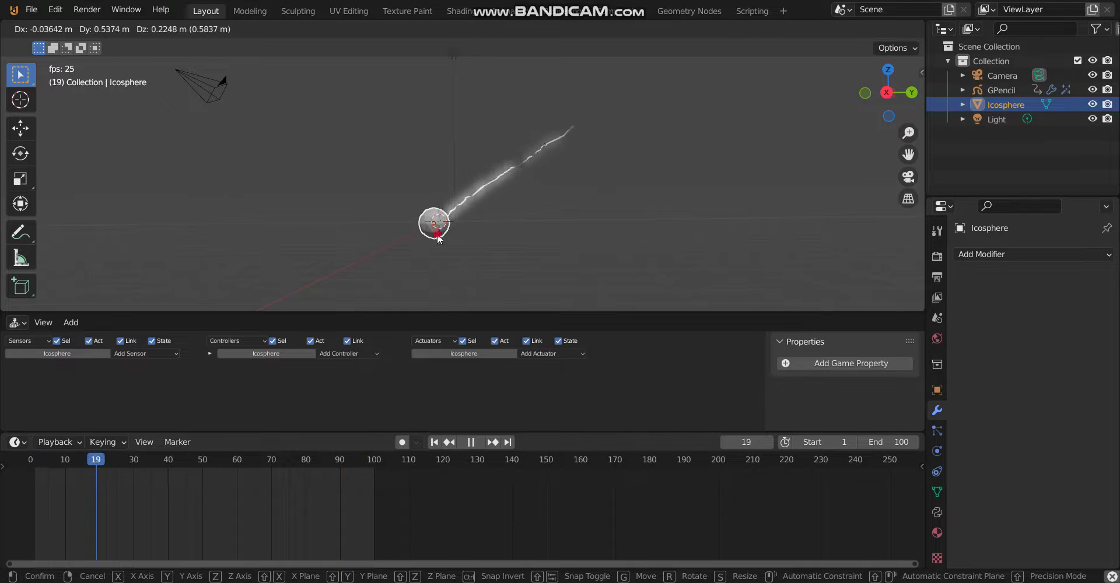
left_click(431, 236)
Set the lightning's Tint radius to 10.6 m, inspect the falloff with nothing selected, and reselect the grease pencil object.
left_click(508, 176)
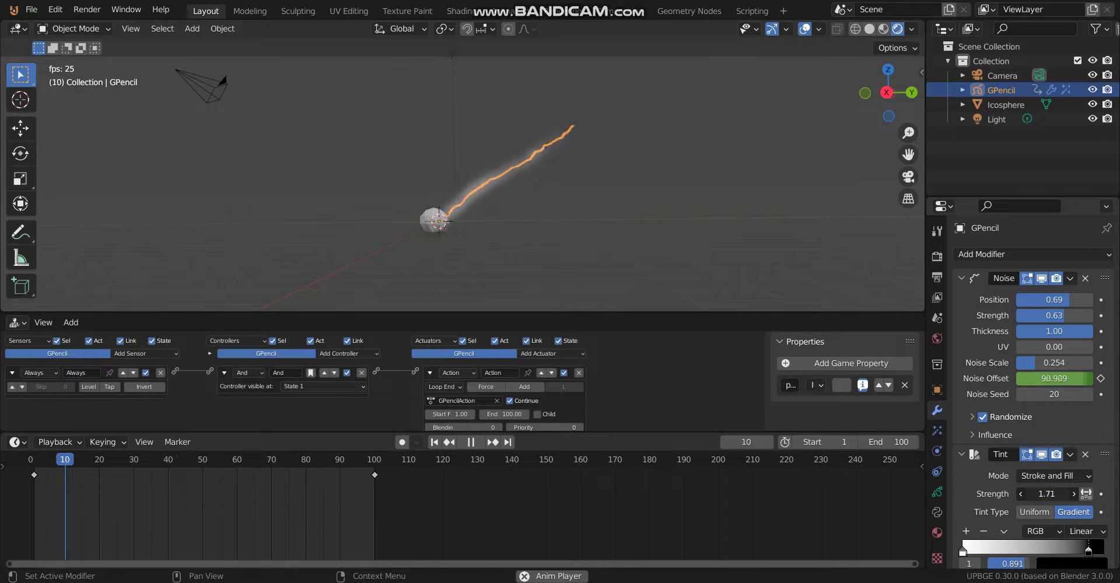
scroll(1045, 527, "down", 3)
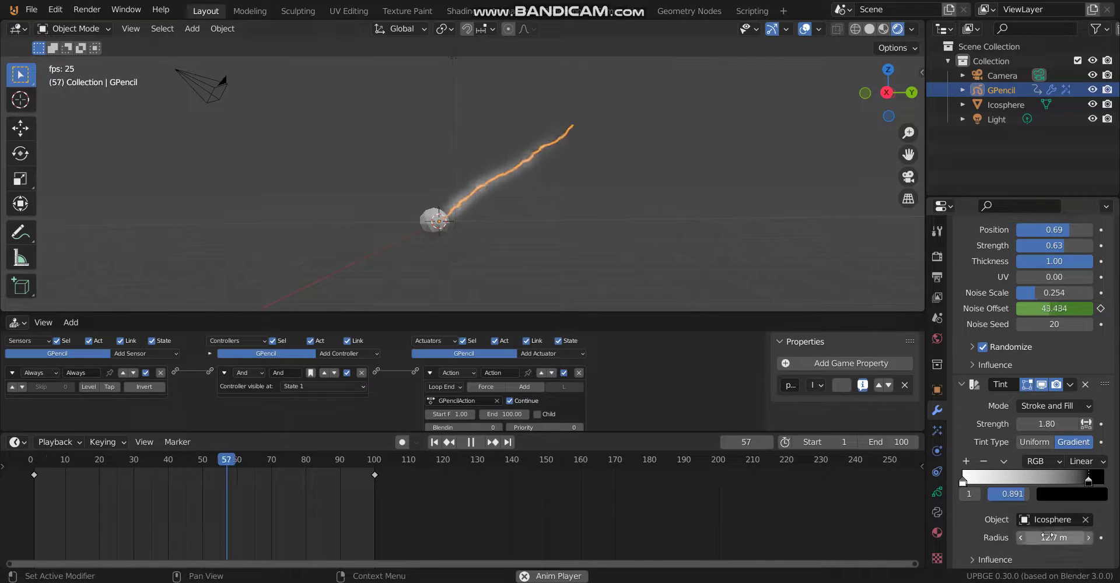
left_click_drag(1050, 537, 998, 537)
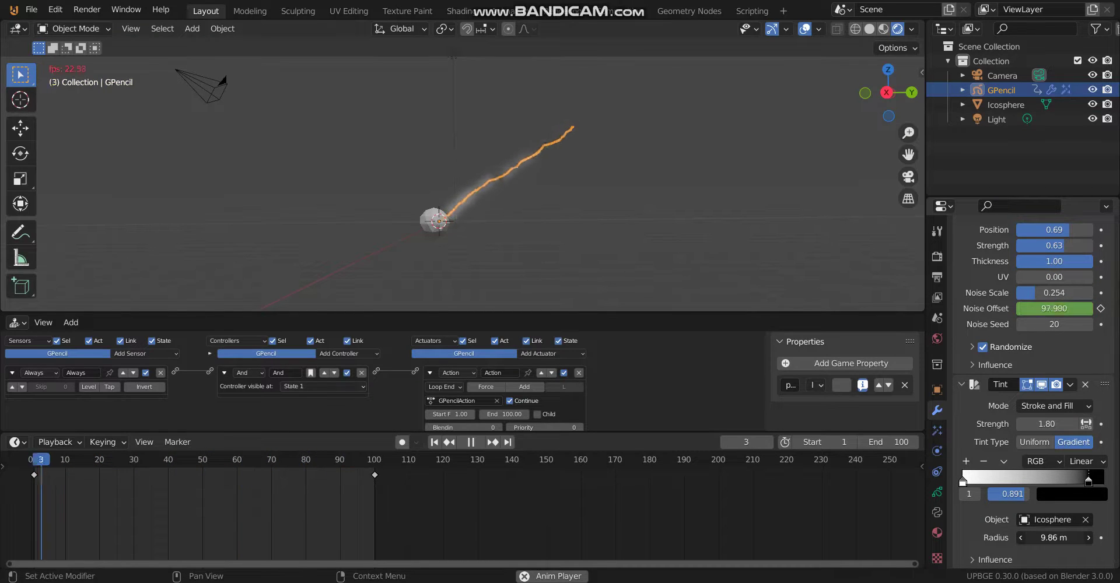
left_click(733, 222)
middle_click_drag(621, 224, 498, 222)
left_click(485, 196)
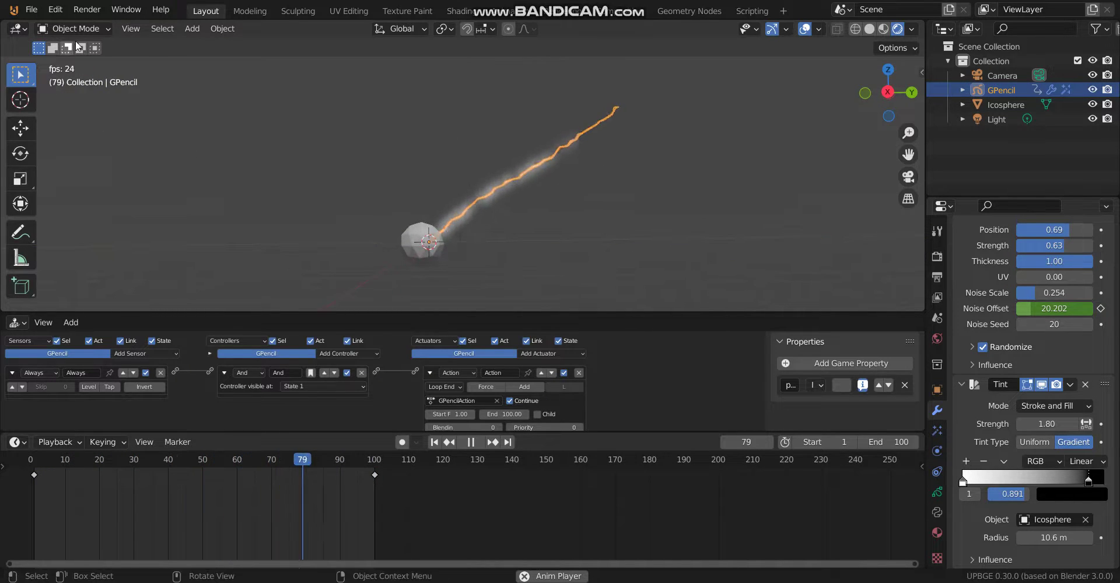
In Draw Mode, set the pencil radius to 49 px, draw several more lightning strokes fanning out from the icosphere, and replay the animation.
left_click(86, 30)
left_click(75, 90)
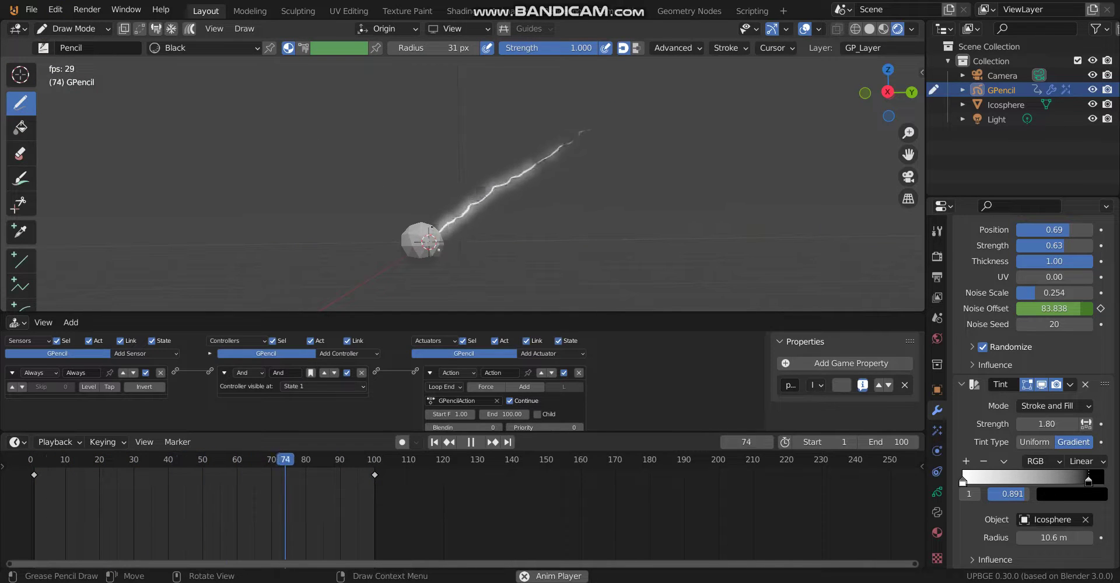
key("f")
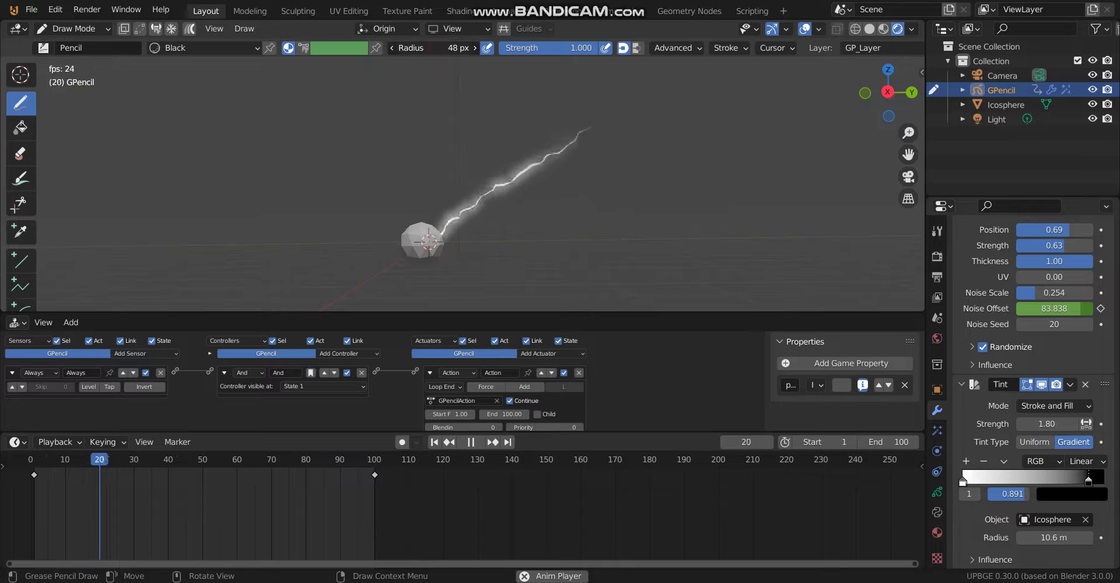
left_click(442, 154)
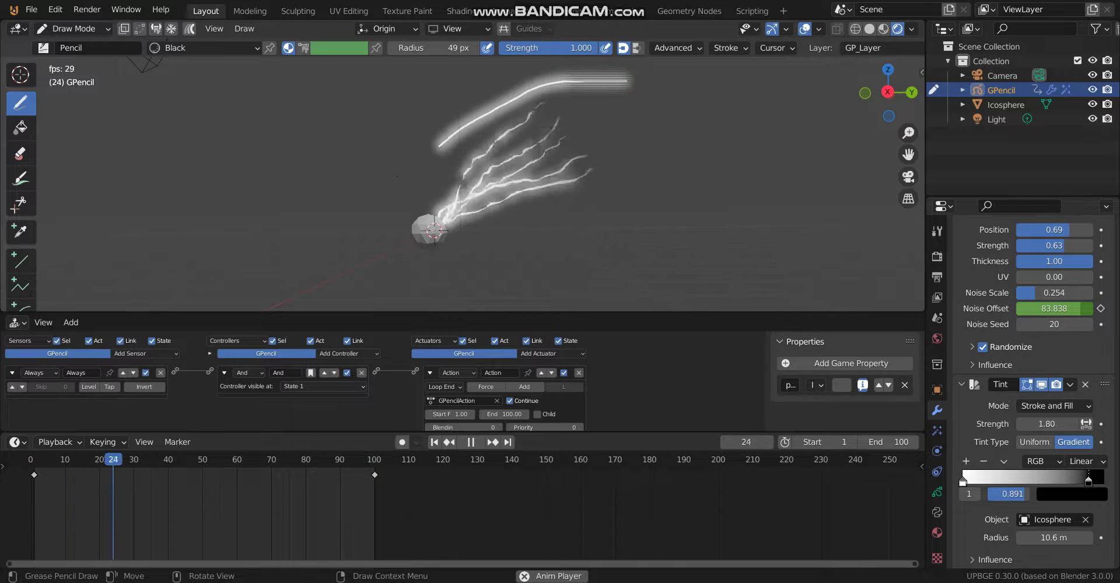
key("space")
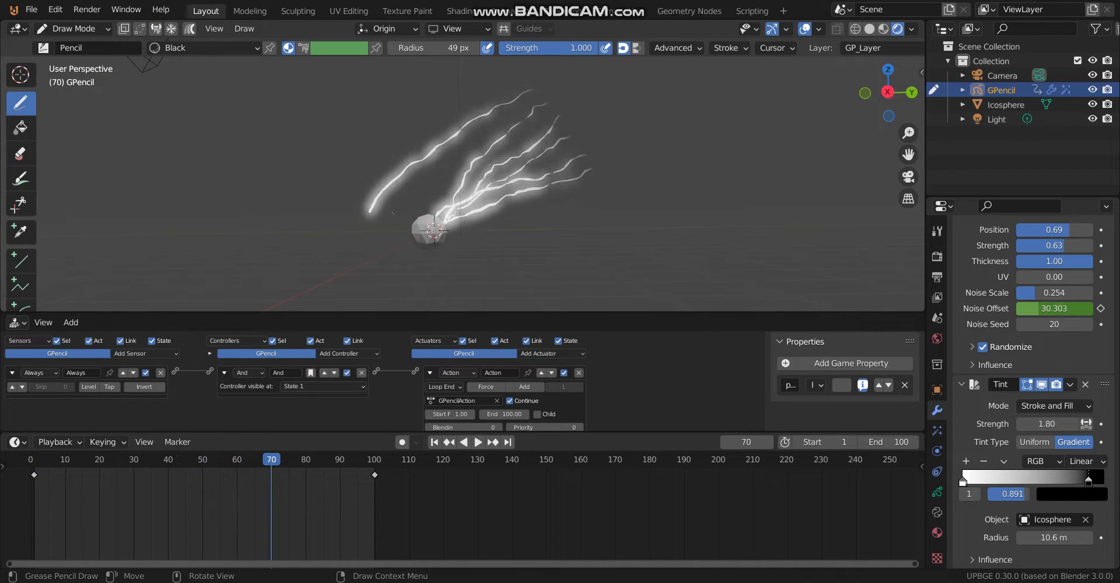
key("shift+Left")
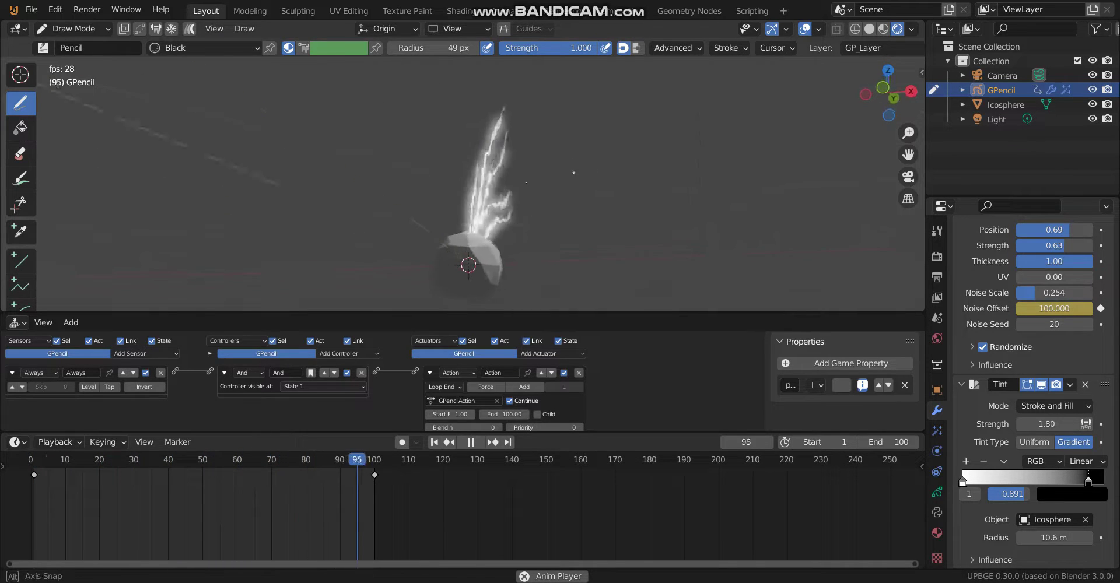
mouse_move(526, 183)
middle_mouse_down()
mouse_move(446, 176)
mouse_move(431, 209)
middle_mouse_up()
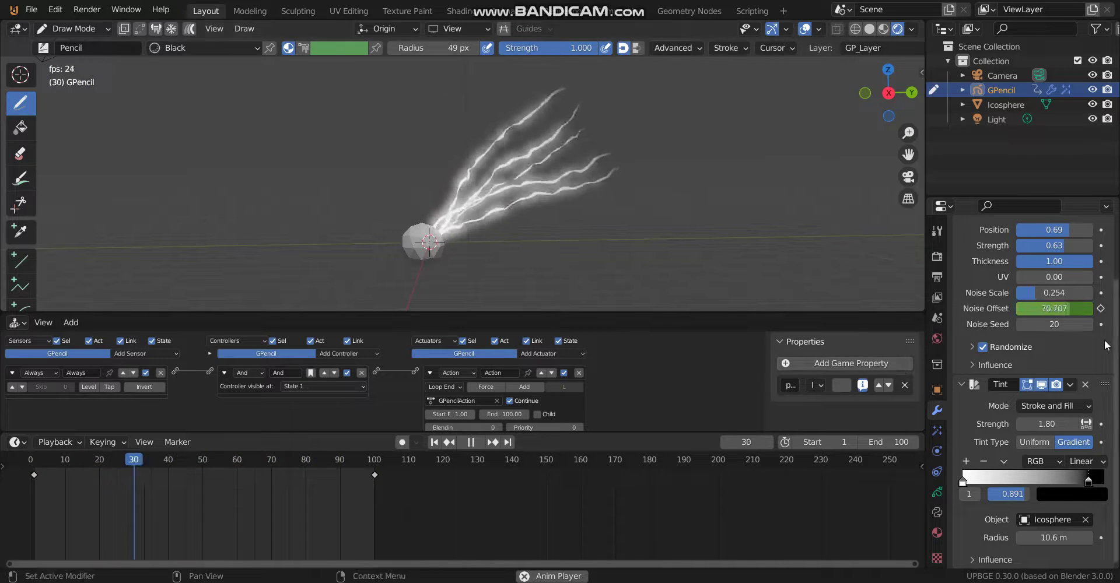
Set the Noise modifier's noise scale to 0.925 and inspect the lightning strokes up close.
scroll(1045, 352, "up", 2)
left_click_drag(1045, 339, 1090, 344)
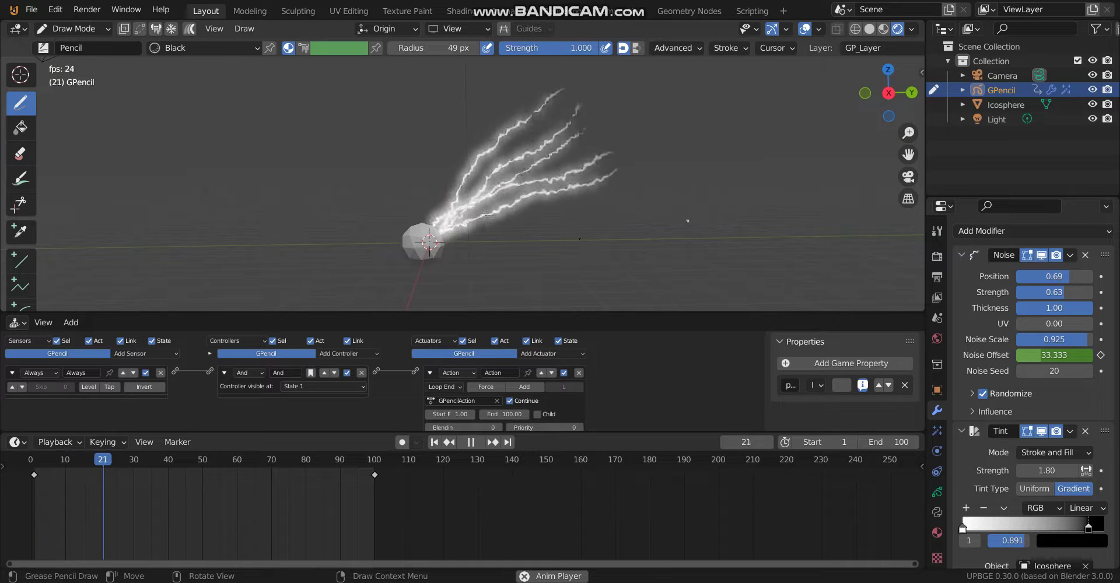
scroll(522, 244, "up", 1)
scroll(524, 233, "up", 1)
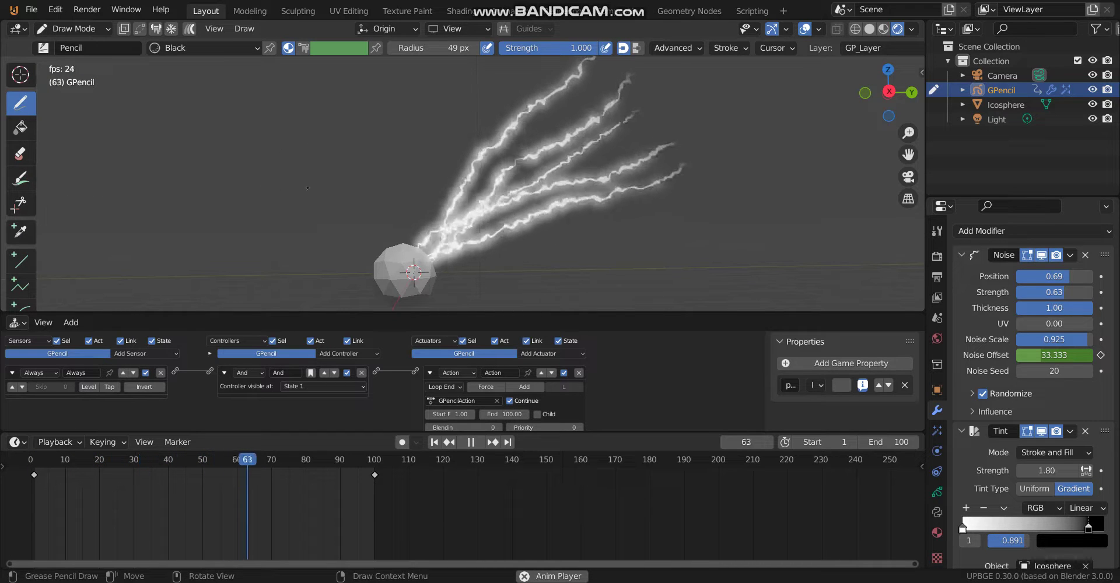
scroll(335, 216, "down", 2)
Return to Object Mode, select the icosphere, and try moving it away from the lightning to test the tint falloff.
left_click(74, 32)
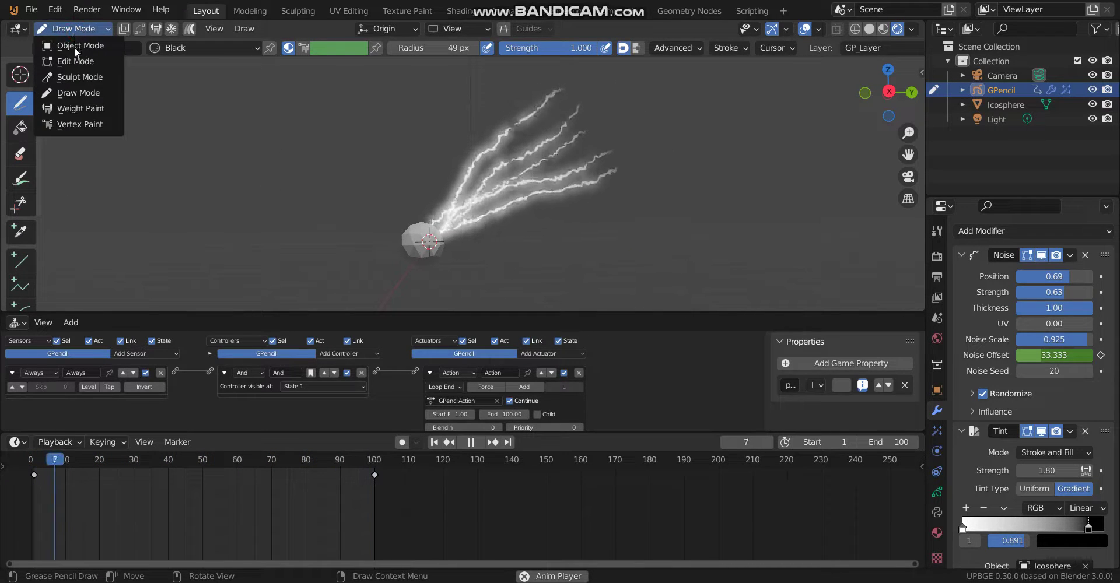
left_click(78, 45)
left_click(405, 245)
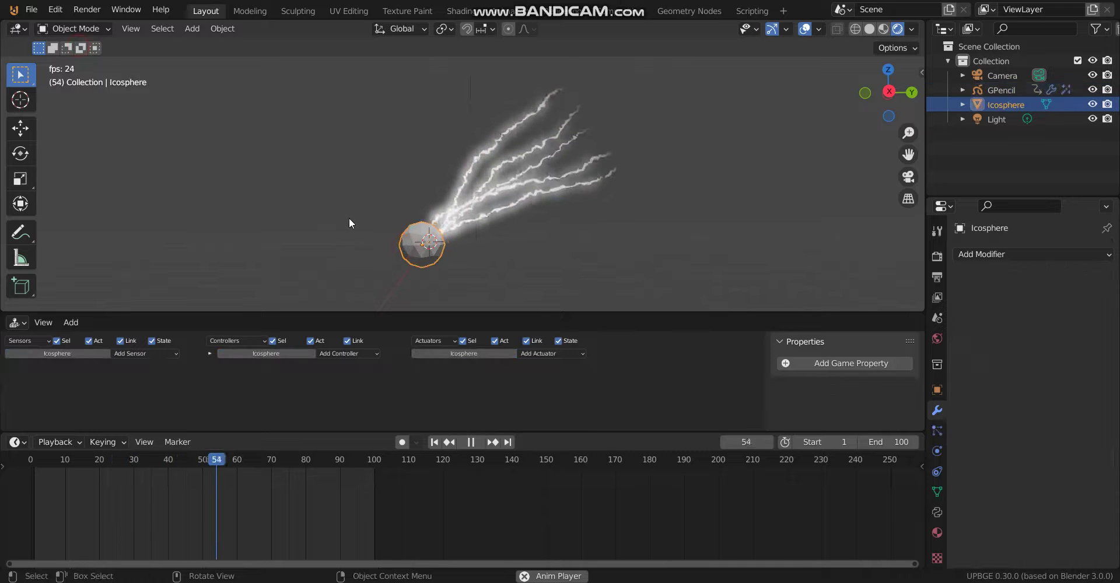
key("g")
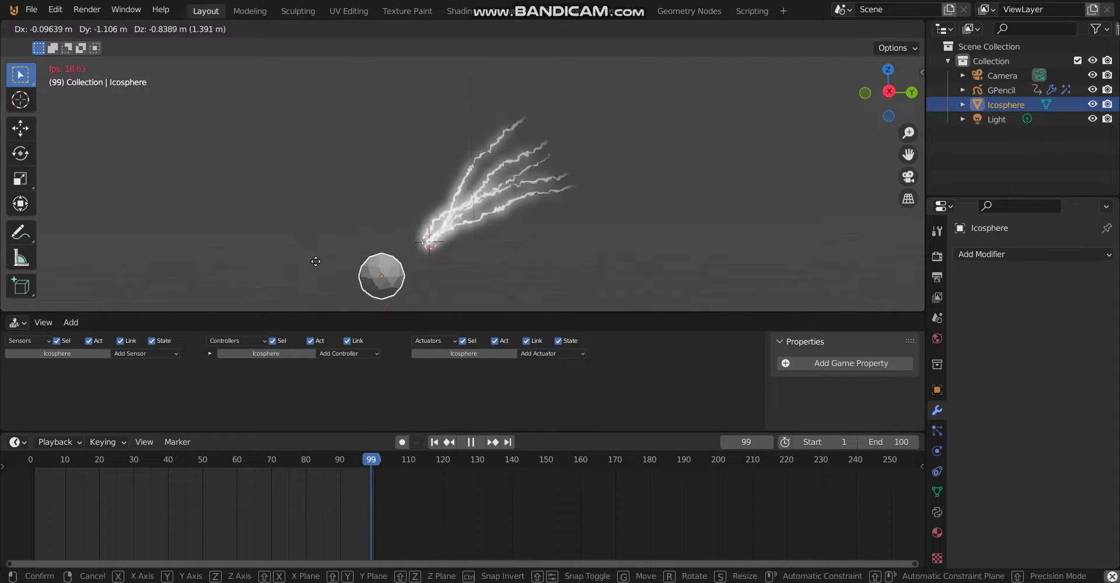
right_click(343, 224)
Scale the icosphere down to about 0.67 of its size and deselect it.
key("s")
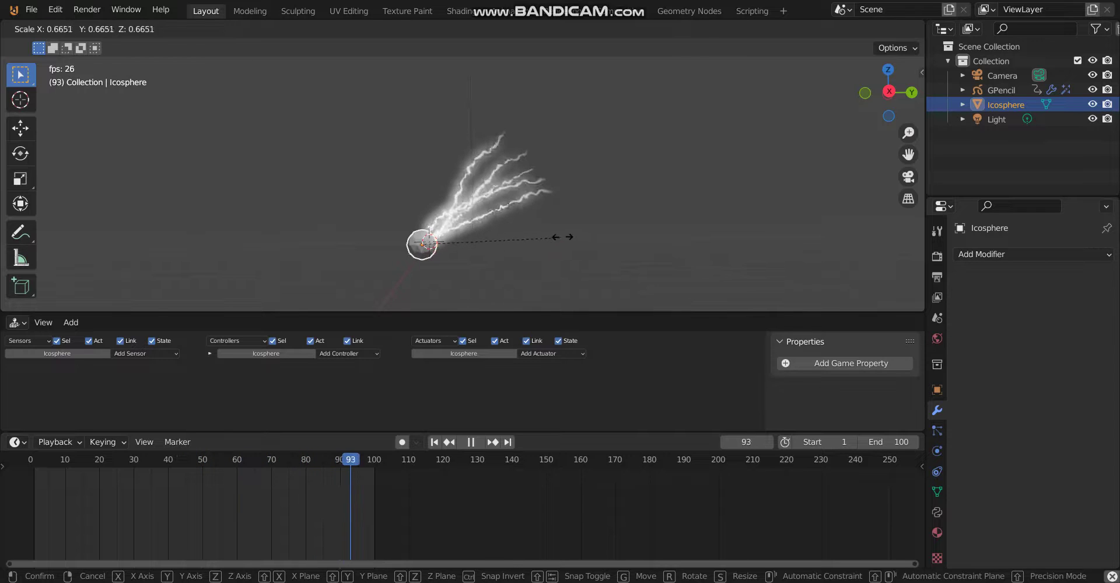
left_click(546, 245)
left_click(679, 223)
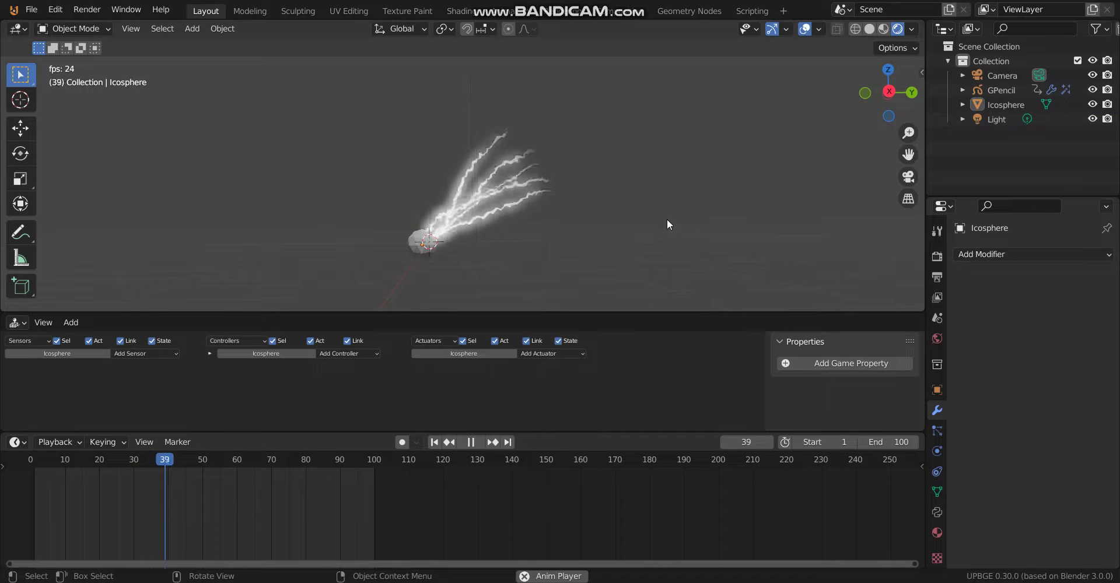
Run the game preview to check the looping lightning strokes, and stop it.
key("p")
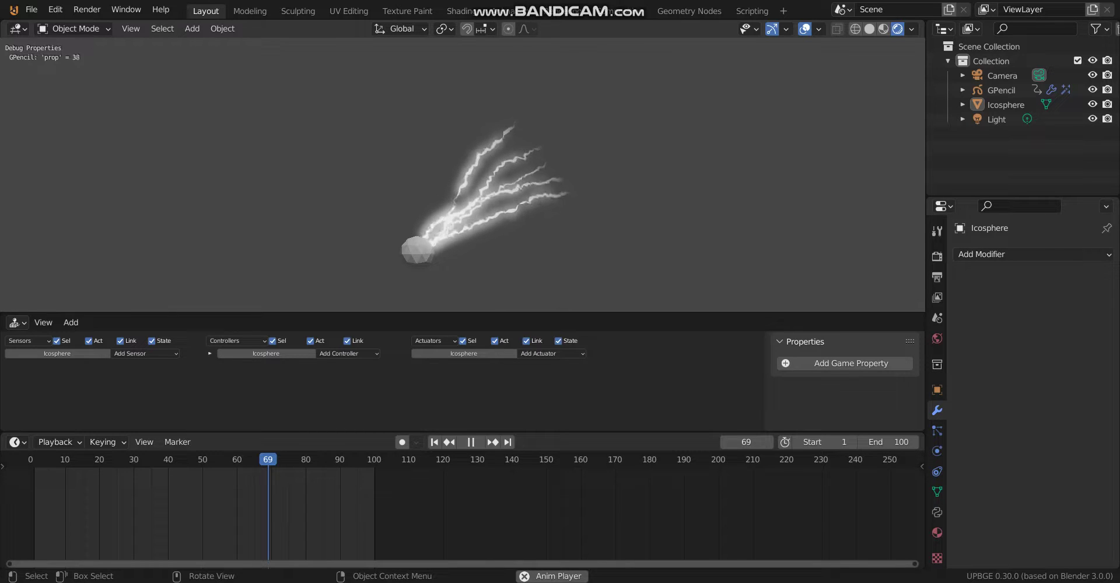
key("Escape")
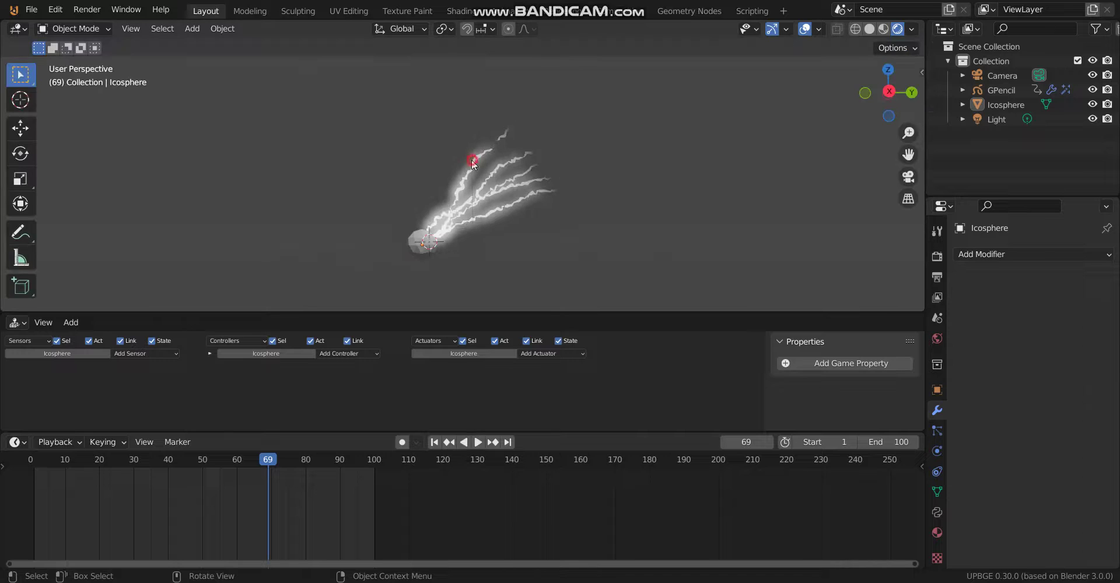
Enter Edit Mode on the grease pencil object and duplicate all of its lightning strokes in place.
left_click(491, 146)
key("Tab")
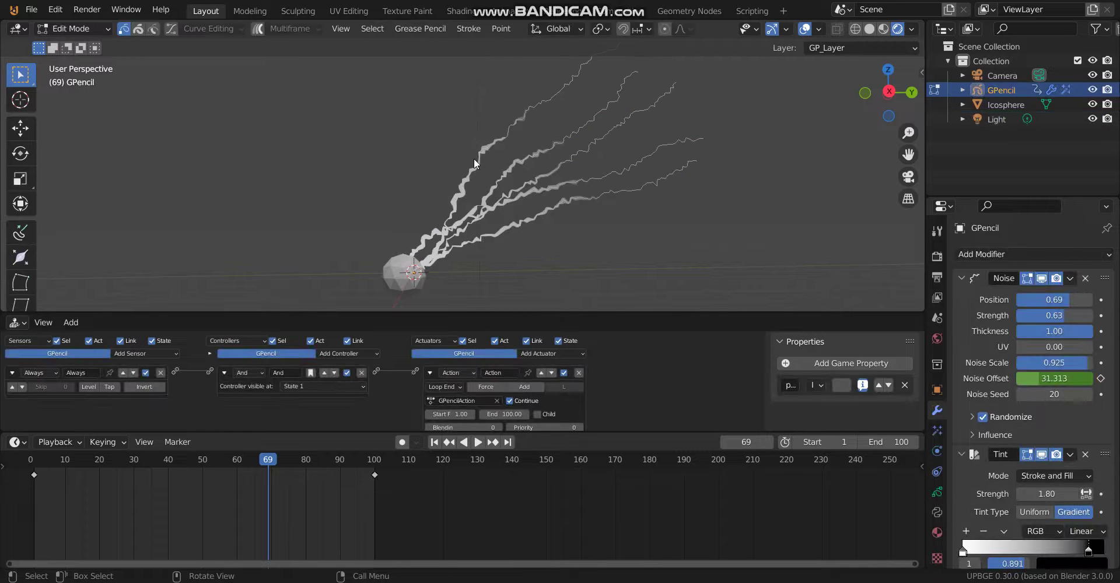
key("a")
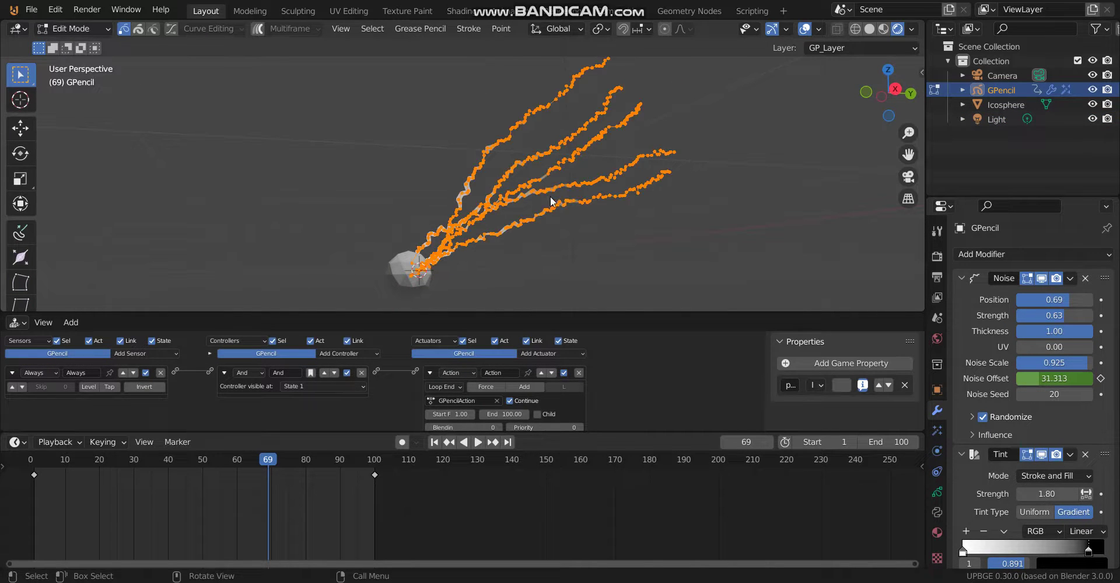
mouse_move(353, 144)
middle_mouse_down()
mouse_move(592, 172)
mouse_move(696, 202)
middle_mouse_up()
key("shift+d")
left_click(632, 192)
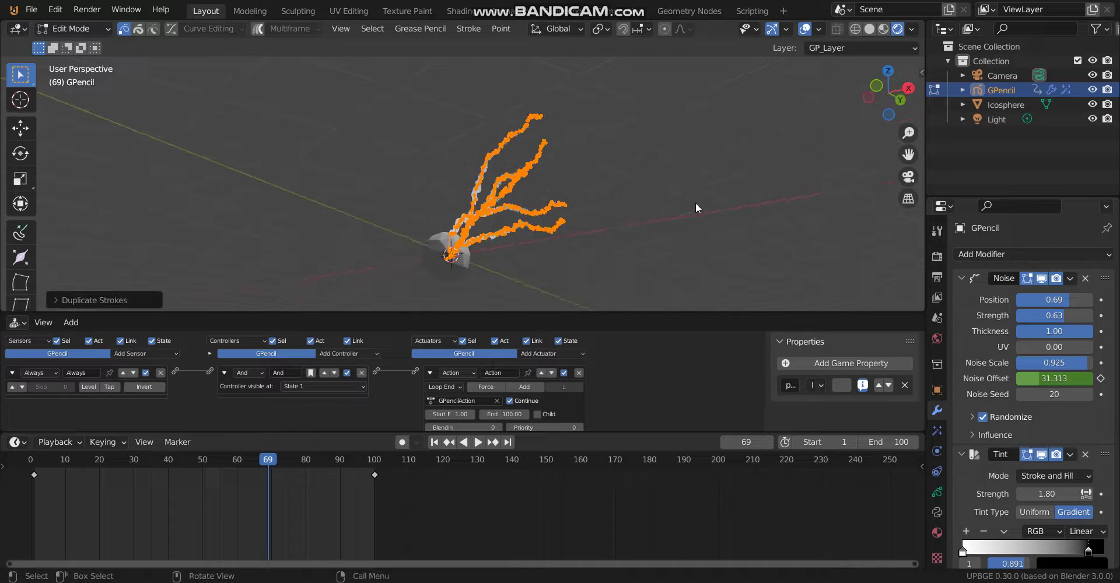
Rotate the duplicated strokes out of the plane of the original lightning so the branches spread in depth.
key("r")
key("x")
middle_click_drag(650, 267, 707, 257)
mouse_move(601, 64)
middle_mouse_down()
mouse_move(603, 175)
mouse_move(575, 247)
mouse_move(690, 195)
middle_mouse_up()
left_click(700, 240)
mouse_move(700, 241)
middle_mouse_down()
mouse_move(680, 146)
mouse_move(657, 166)
mouse_move(699, 148)
mouse_move(645, 170)
middle_mouse_up()
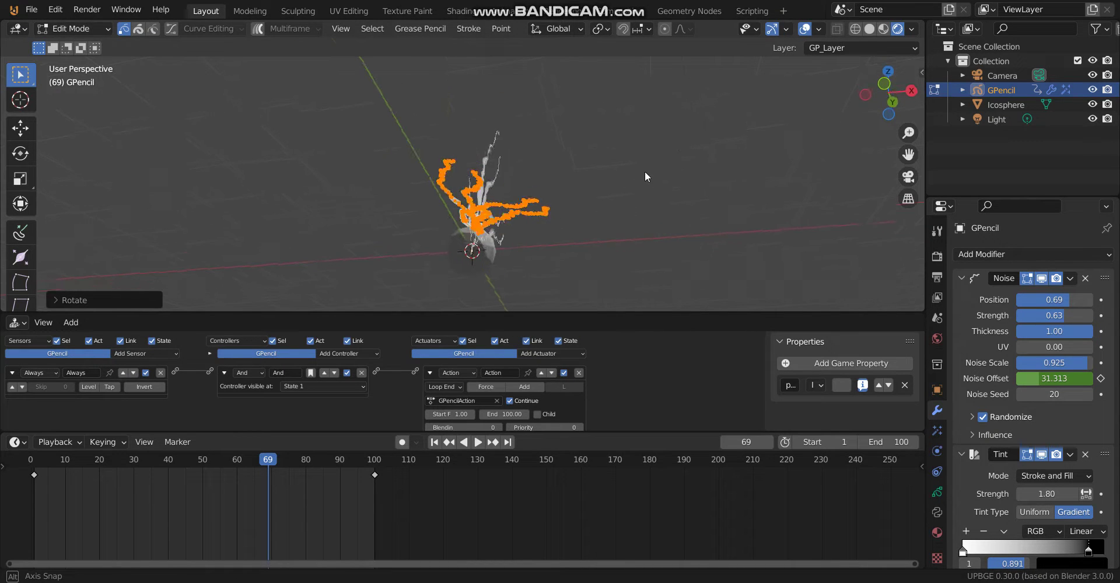
Make further duplicates of the lightning strokes, rotating each copy to a different angle around the bundle.
key("r")
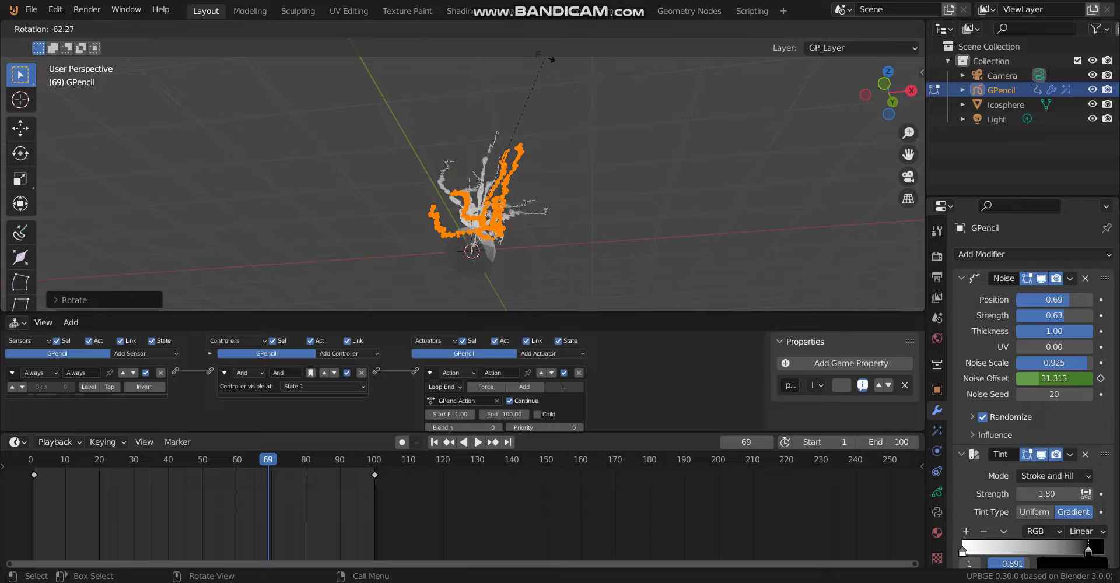
left_click(537, 195)
key("shift+d")
left_click(537, 194)
mouse_move(537, 194)
middle_mouse_down()
mouse_move(440, 199)
mouse_move(530, 211)
mouse_move(531, 274)
middle_mouse_up()
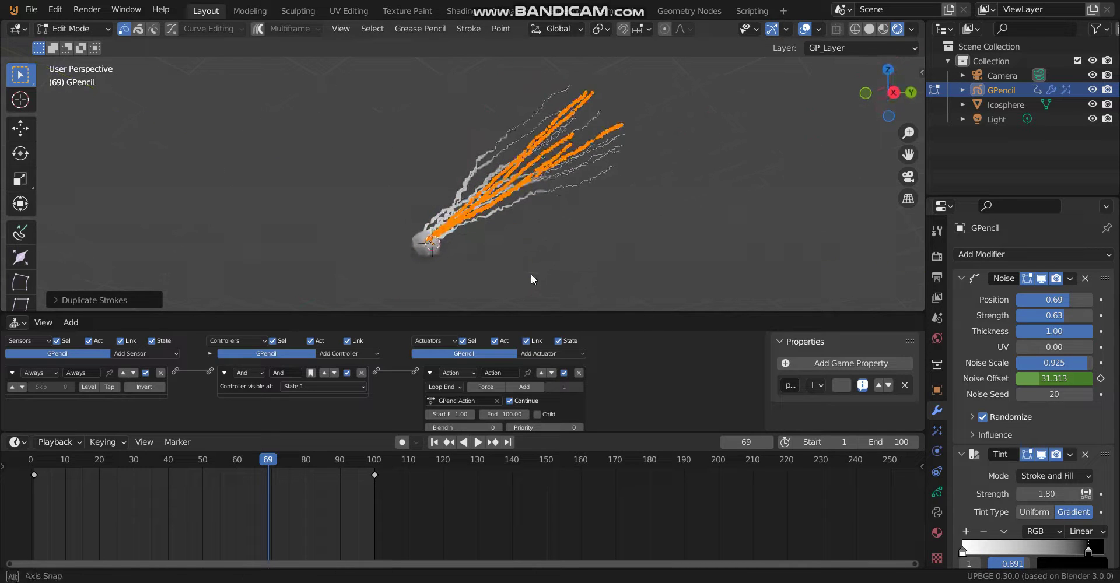
key("r")
left_click(633, 178)
Move the newest stroke copy so its base starts at the icosphere, and deselect the strokes.
key("g")
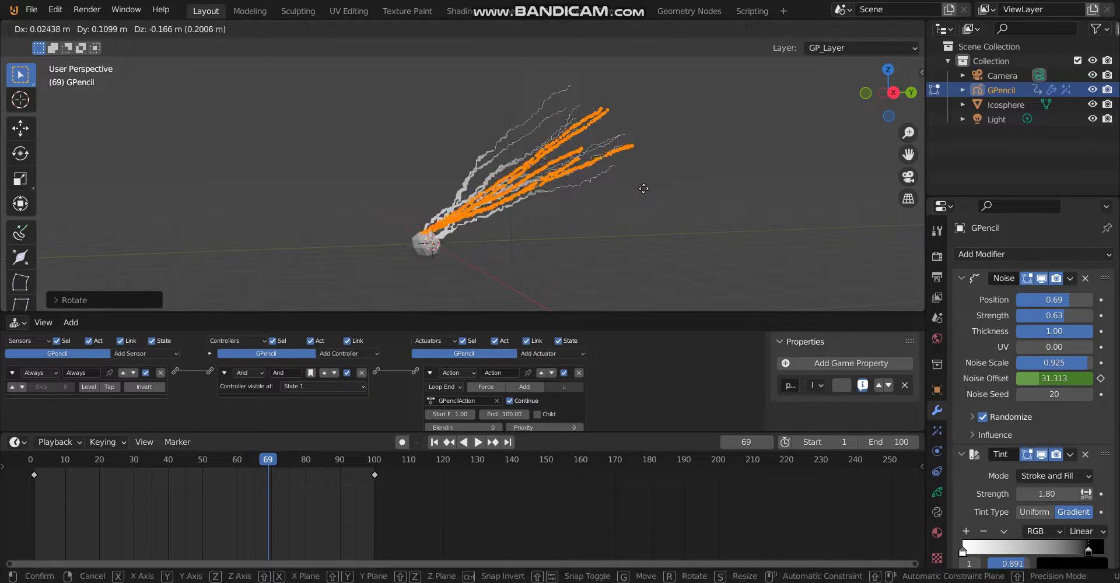
left_click(646, 200)
mouse_move(643, 154)
middle_mouse_down()
mouse_move(540, 178)
mouse_move(513, 165)
mouse_move(545, 195)
middle_mouse_up()
key("g")
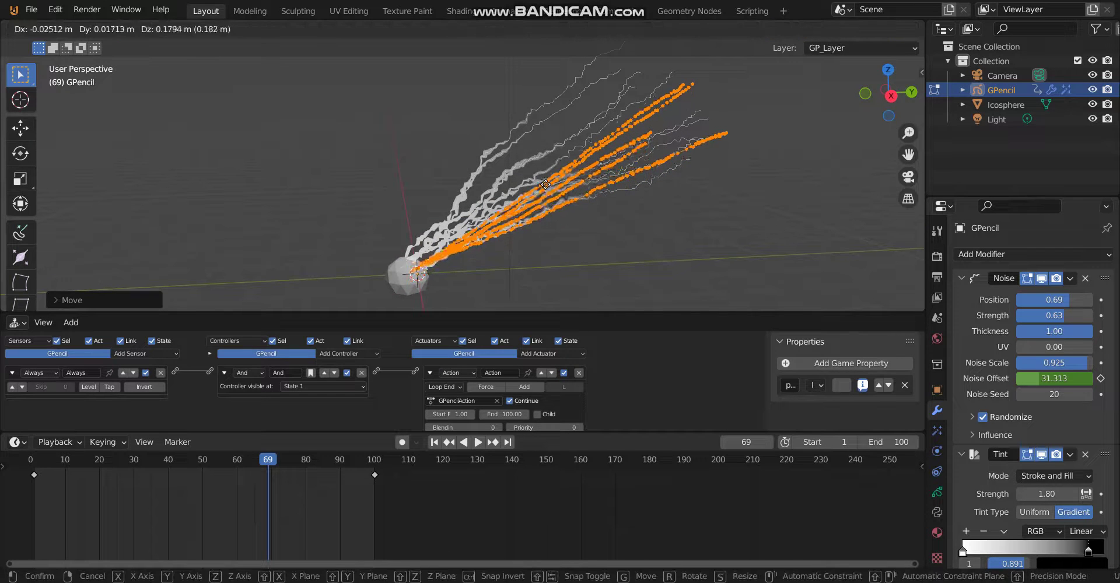
left_click(544, 184)
left_click(665, 231)
middle_click_drag(662, 229, 633, 190)
Return to Object Mode, deselect the grease pencil, and run the game preview of the denser lightning.
left_click(95, 27)
left_click(108, 31)
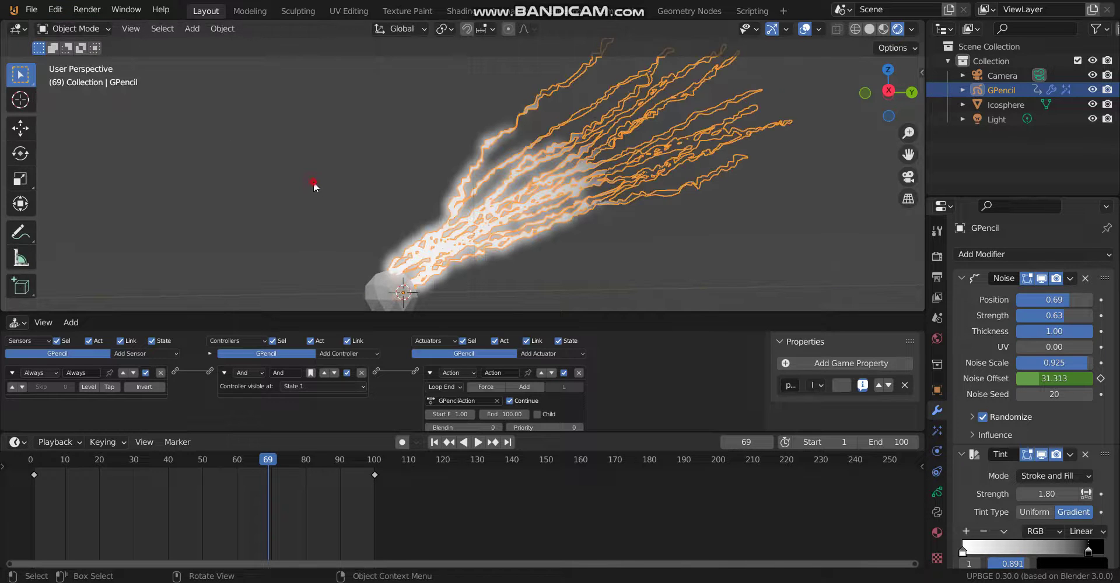
left_click(313, 181)
mouse_move(313, 181)
middle_mouse_down()
mouse_move(332, 233)
mouse_move(344, 227)
mouse_move(364, 265)
mouse_move(410, 196)
middle_mouse_up()
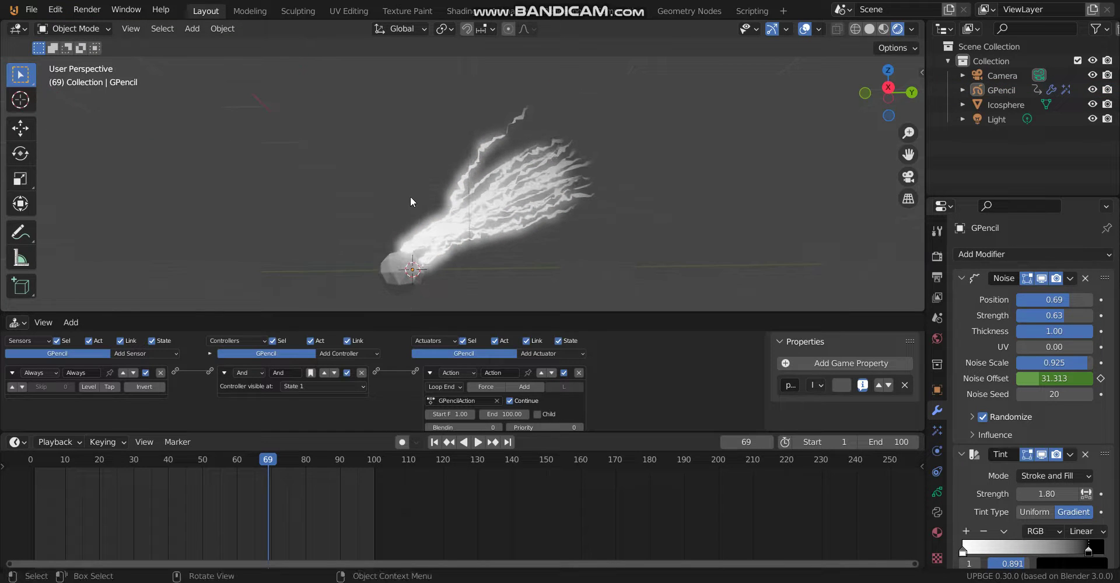
key("p")
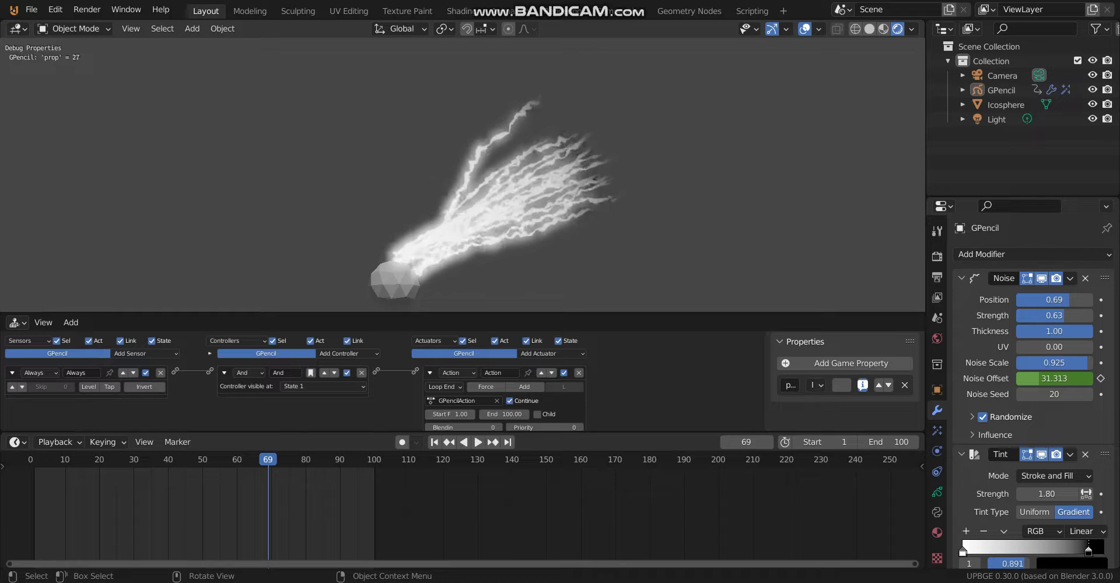